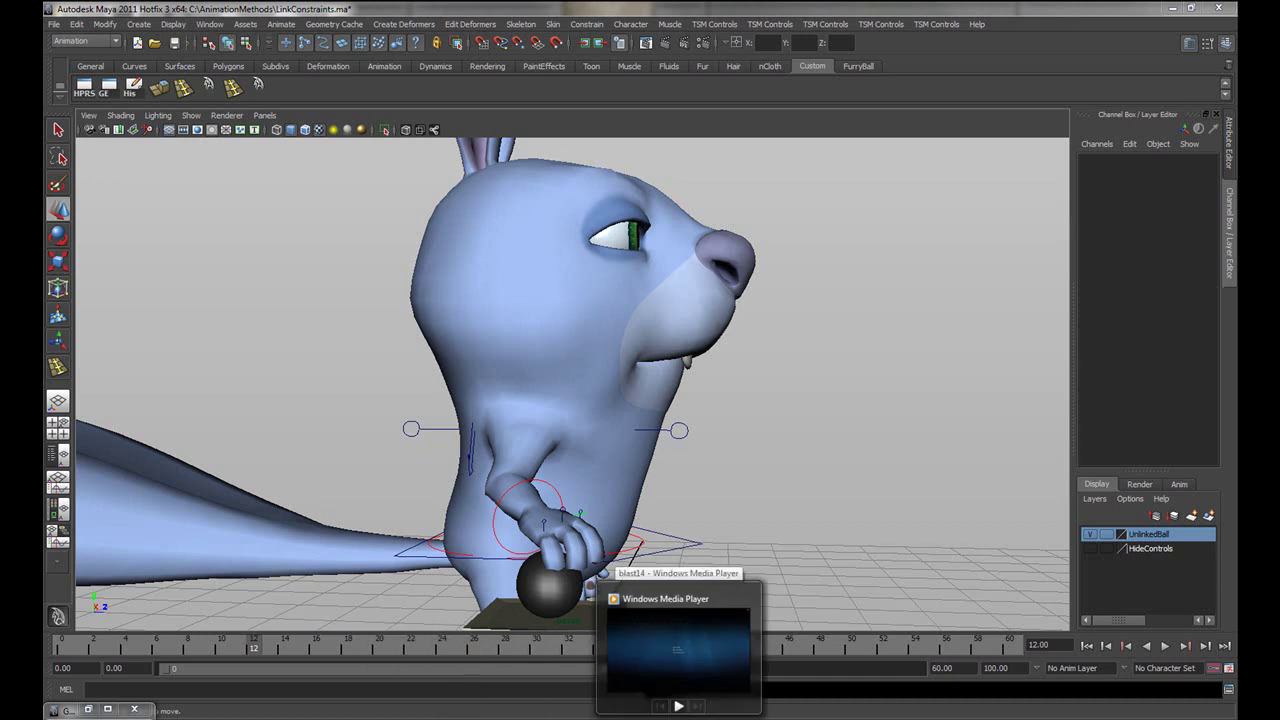
- Replay the blast14 reference clip in Windows Media Player and close the player
{"action": "left_click", "coordinate": [678, 645]}
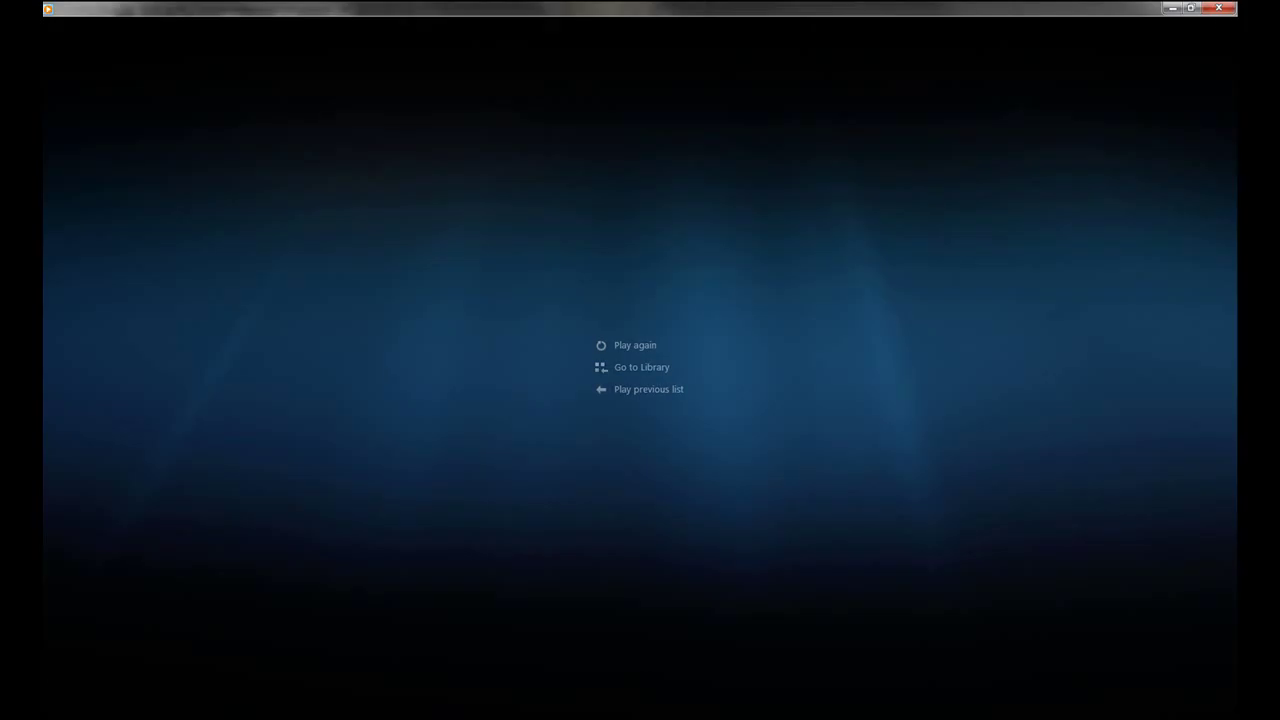
{"action": "left_click", "coordinate": [649, 345]}
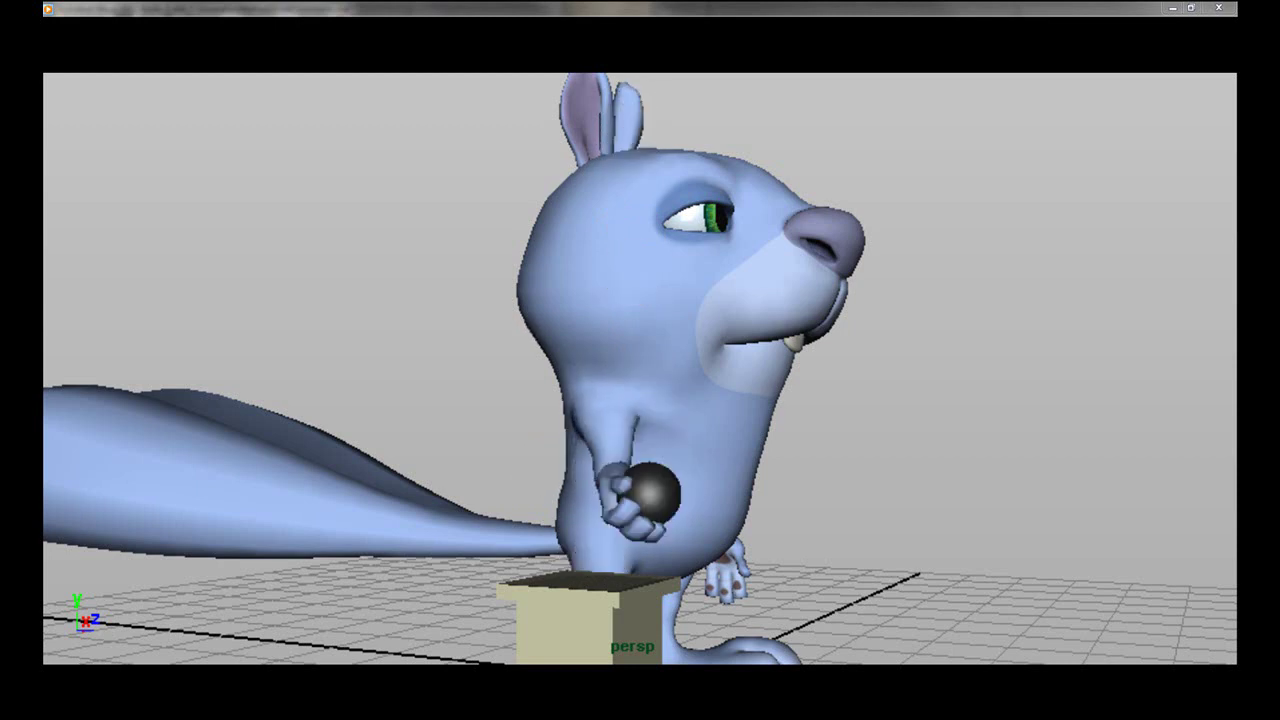
{"action": "left_click", "coordinate": [1221, 9]}
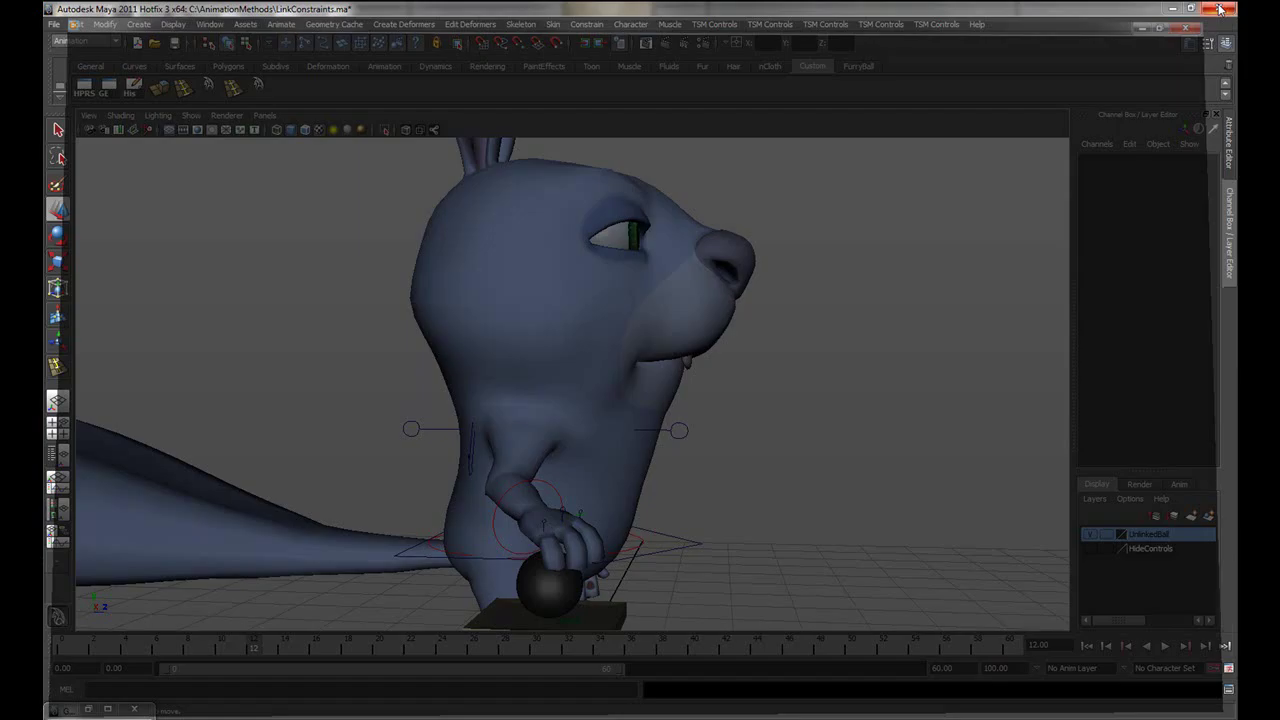
- Scrub the character animation from frame 0 and play it back to review the hand reaching over the ball
{"action": "left_click", "coordinate": [65, 650]}
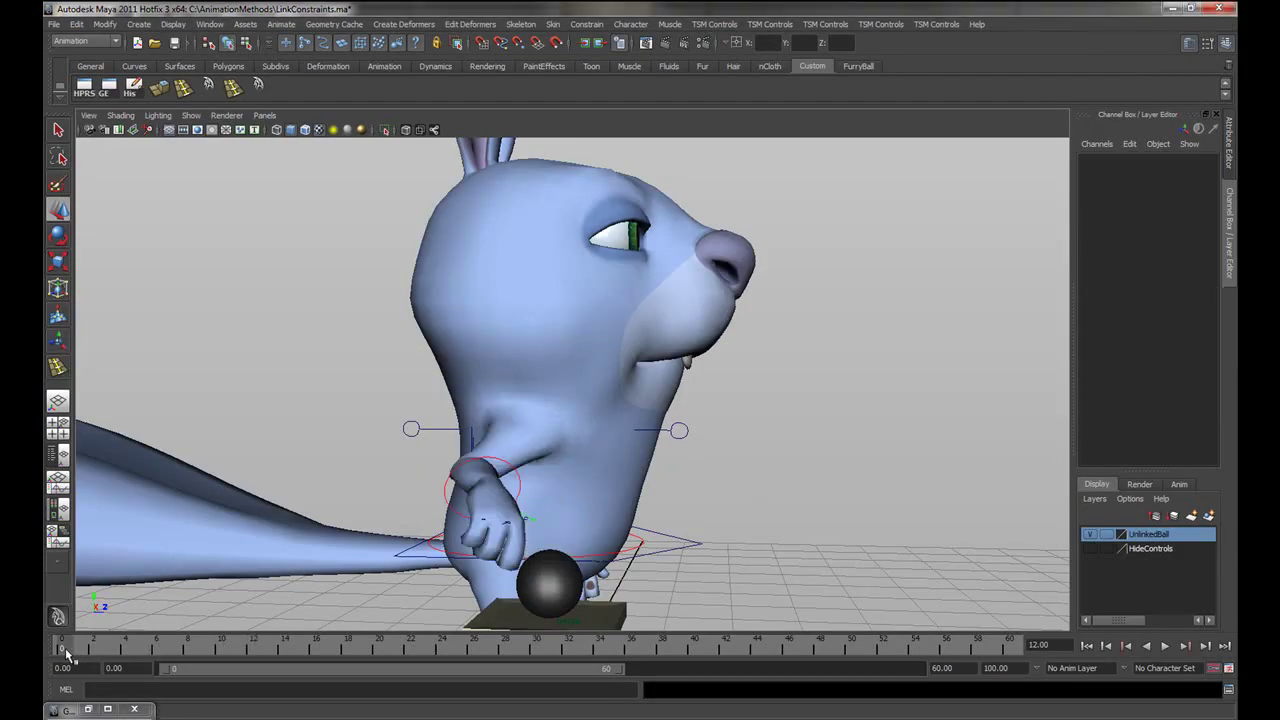
{"action": "left_click_drag", "start_coordinate": [65, 650], "coordinate": [1080, 652]}
{"action": "left_click", "coordinate": [1165, 647]}
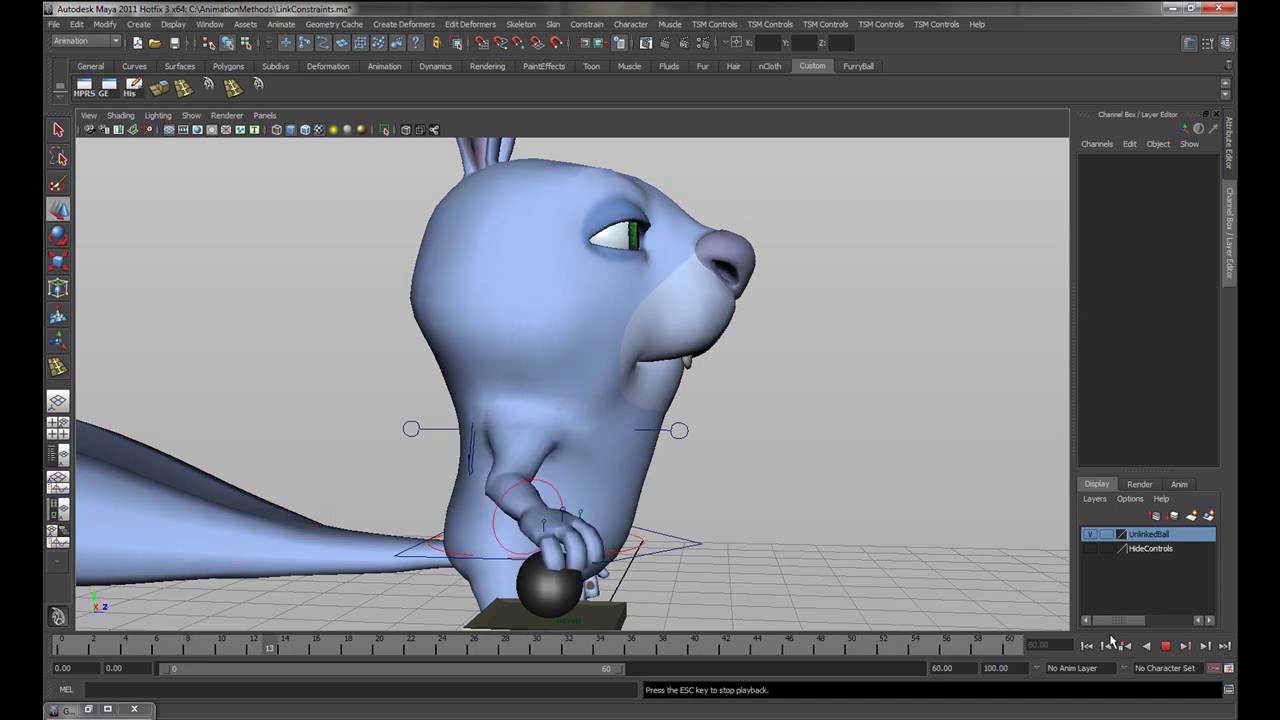
{"action": "left_click", "coordinate": [1165, 647]}
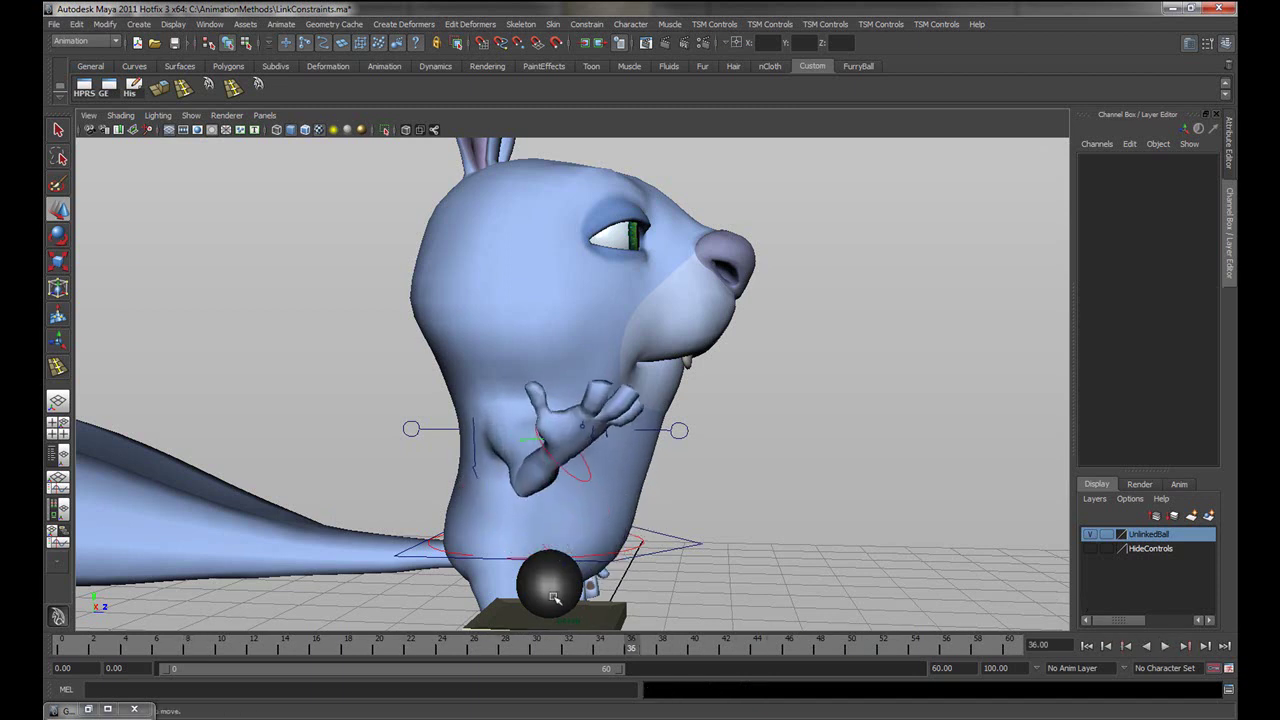
- Examine the right arm IK control and its keyed motion near the ball, scrubbing up to frame 38
{"action": "left_click", "coordinate": [556, 598]}
{"action": "left_click_drag", "start_coordinate": [686, 558], "coordinate": [611, 456], "text": "alt"}
{"action": "left_click", "coordinate": [601, 438]}
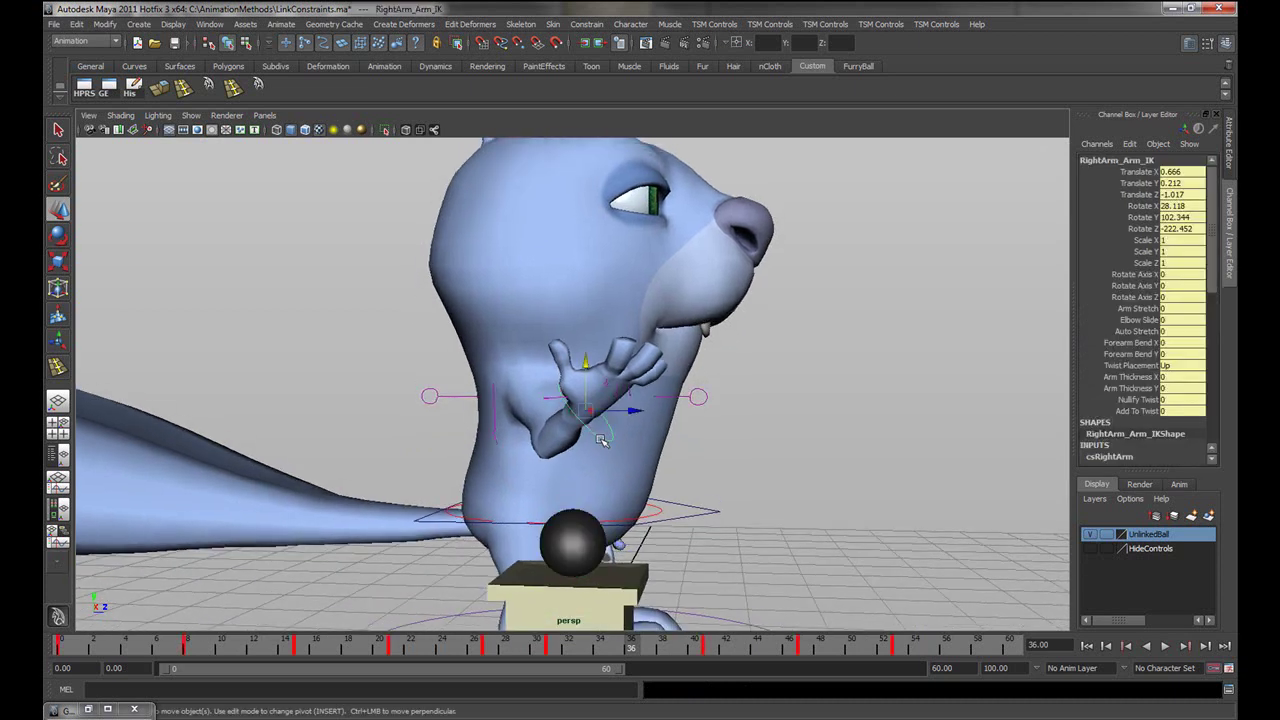
{"action": "left_click_drag", "start_coordinate": [732, 479], "coordinate": [760, 437], "text": "alt"}
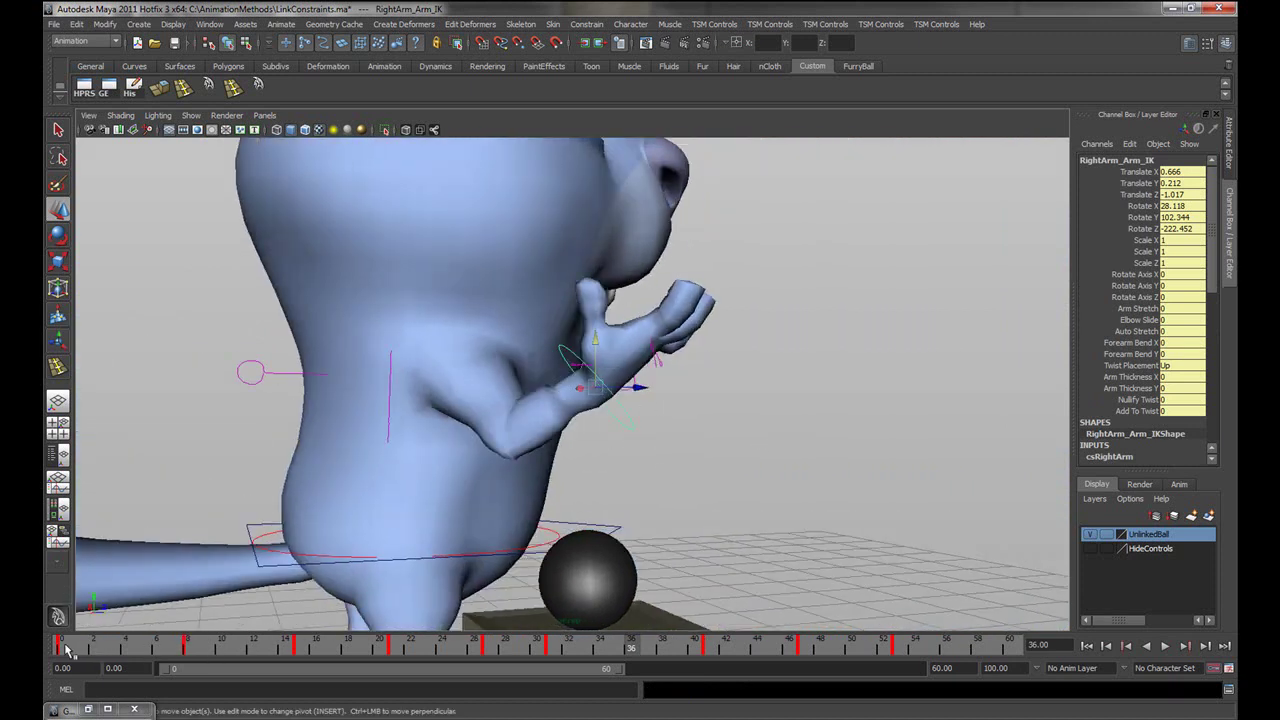
{"action": "left_click_drag", "start_coordinate": [72, 650], "coordinate": [662, 645]}
{"action": "key", "text": "w"}
{"action": "left_click_drag", "start_coordinate": [688, 413], "coordinate": [729, 478], "text": "alt"}
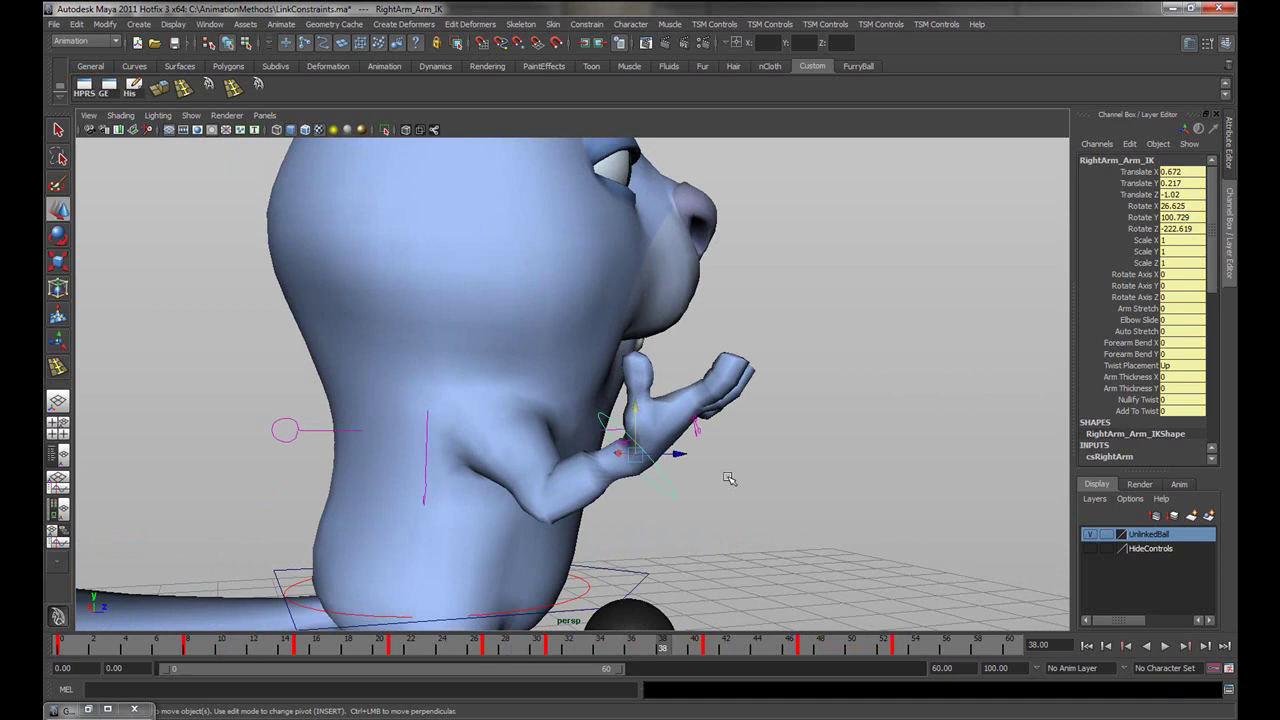
- Examine the finger controls of the right hand and reselect the right arm IK control
{"action": "left_click", "coordinate": [692, 423]}
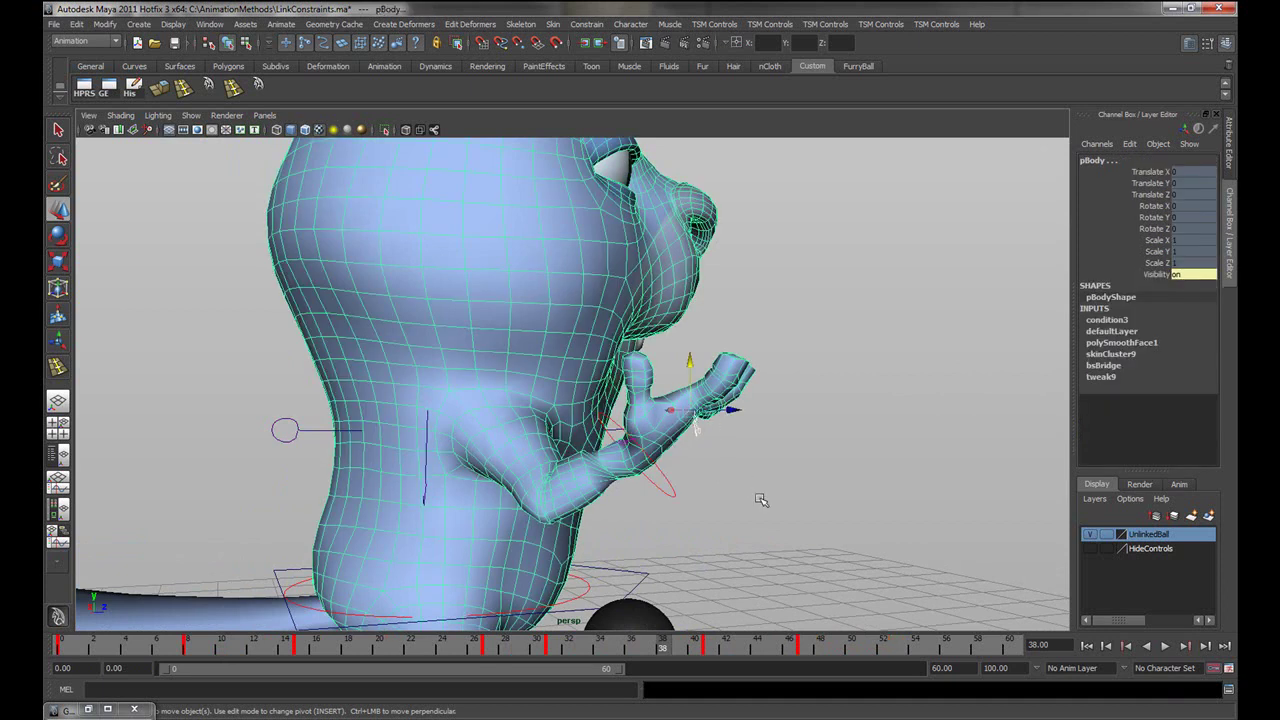
{"action": "left_click_drag", "start_coordinate": [748, 486], "coordinate": [780, 494], "text": "alt"}
{"action": "left_click", "coordinate": [734, 462]}
{"action": "left_click", "coordinate": [700, 428]}
{"action": "left_click_drag", "start_coordinate": [700, 428], "coordinate": [634, 442], "text": "alt"}
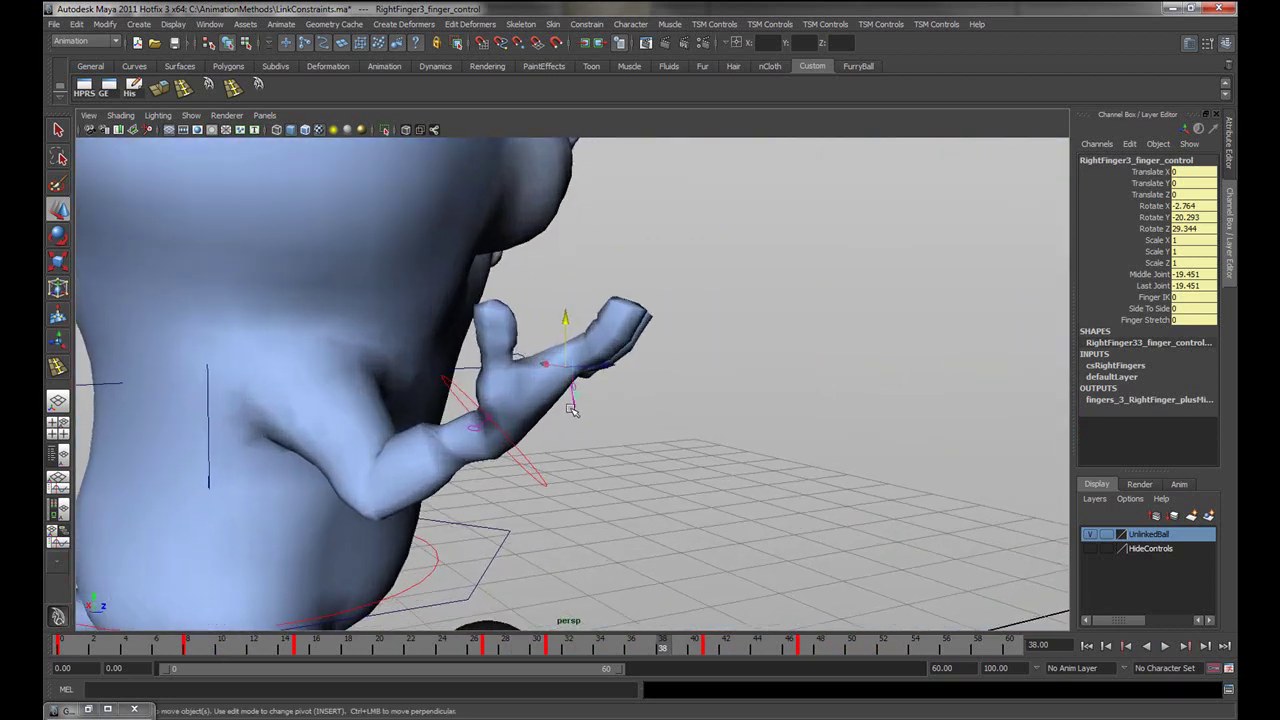
{"action": "left_click", "coordinate": [535, 468]}
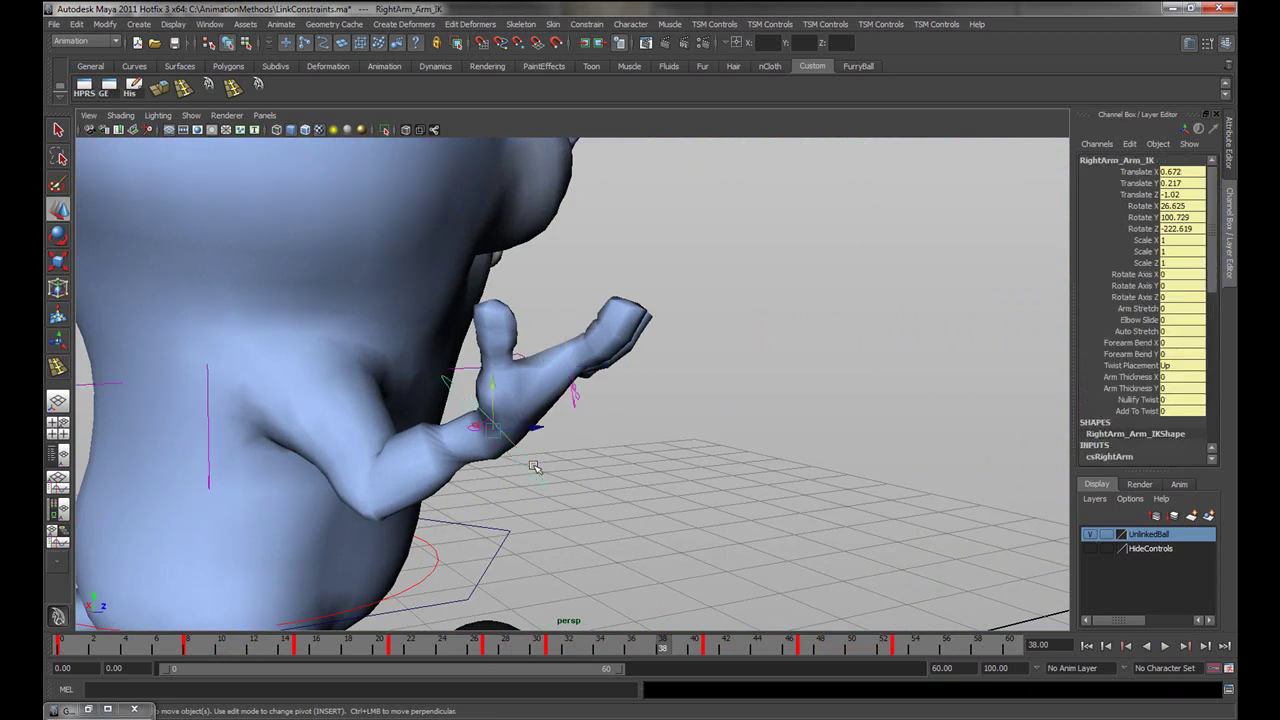
- Play back the arm motion, stop at frame 17, and inspect the hand over the ball from the front and side
{"action": "key", "text": "alt+v"}
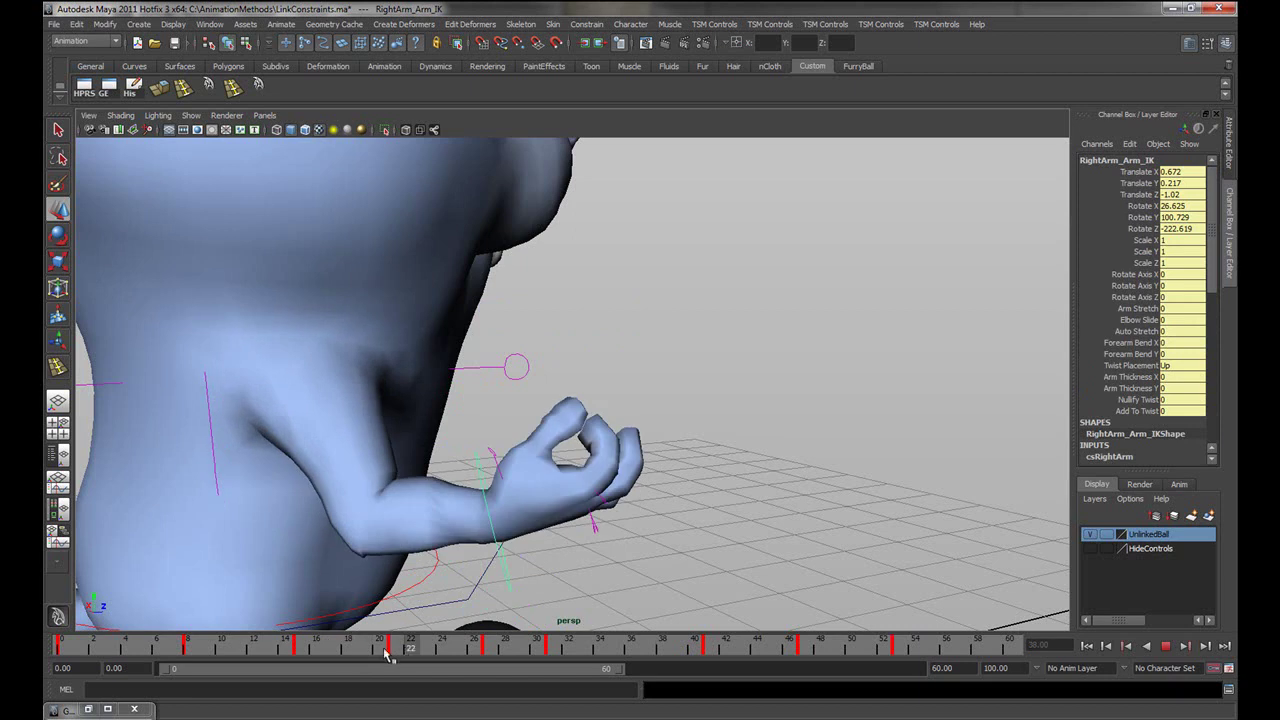
{"action": "left_click", "coordinate": [331, 650]}
{"action": "left_click_drag", "start_coordinate": [560, 400], "coordinate": [789, 494], "text": "alt"}
{"action": "left_click", "coordinate": [938, 418]}
{"action": "left_click", "coordinate": [898, 427]}
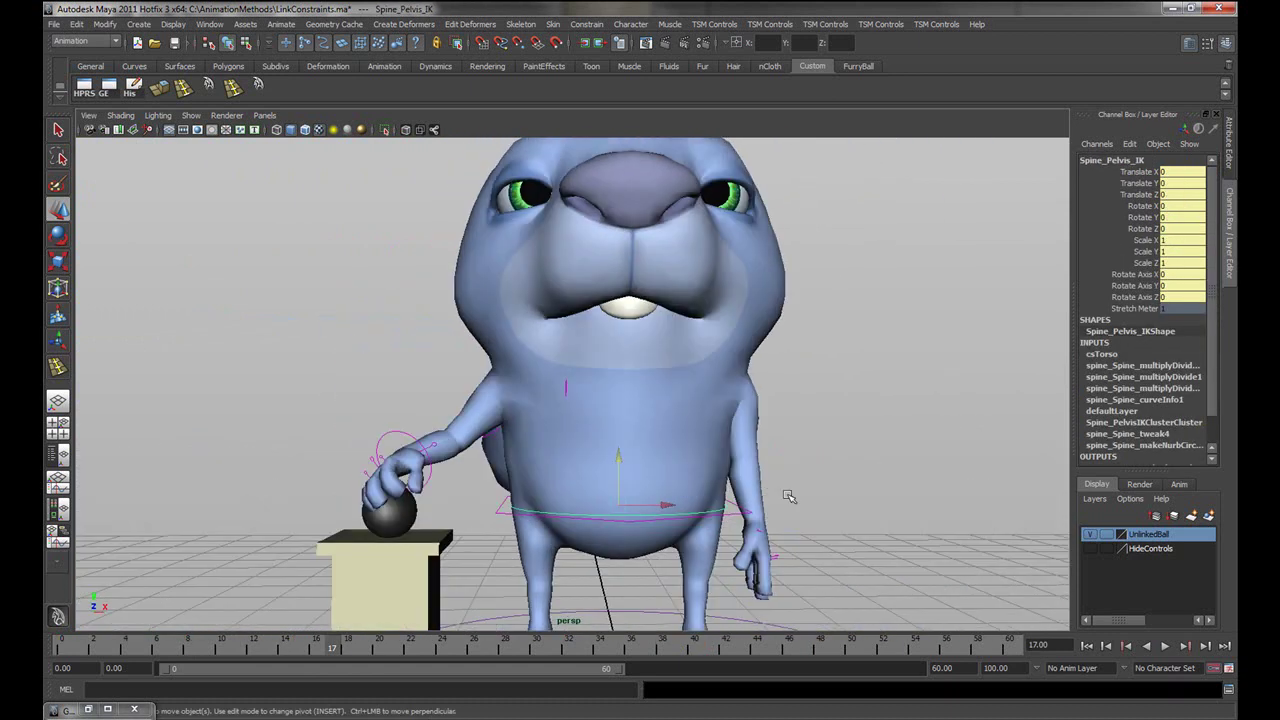
{"action": "left_click_drag", "start_coordinate": [620, 505], "coordinate": [608, 435]}
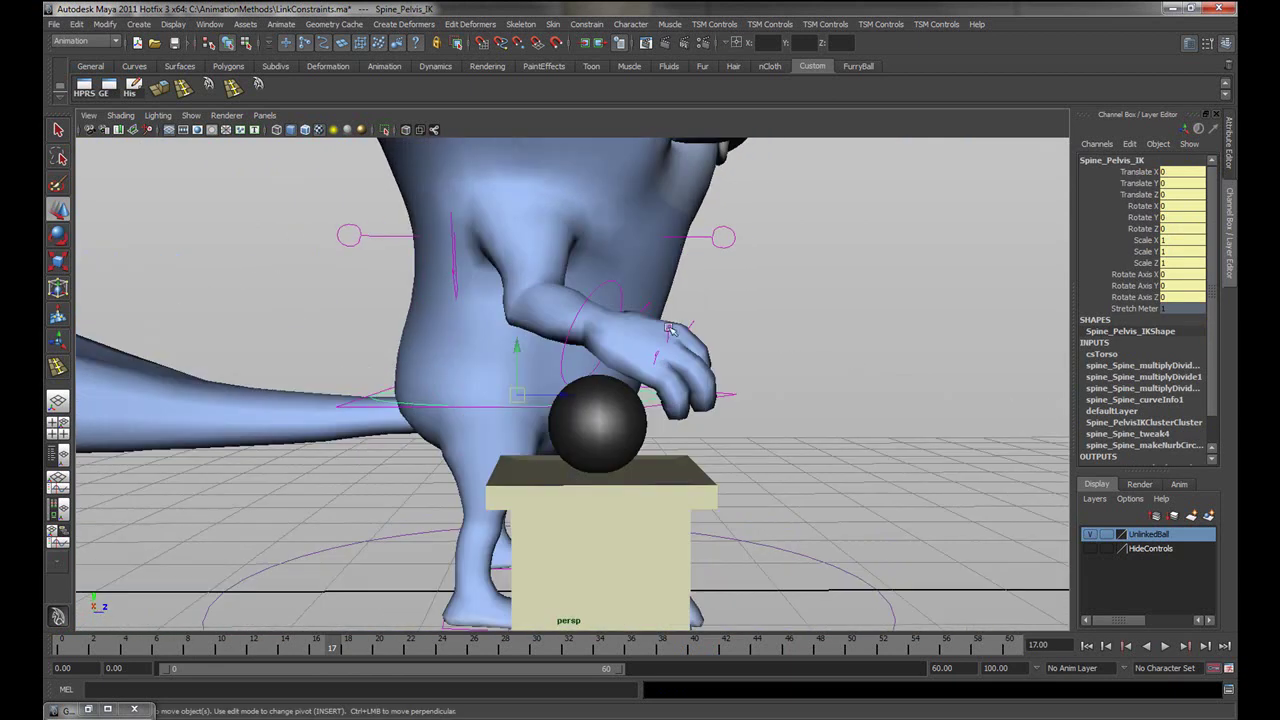
- Under the Animation menu set, reset the Parent constraint options to defaults, with Maintain offset on and all Translate and Rotate axes constrained
{"action": "left_click", "coordinate": [88, 42]}
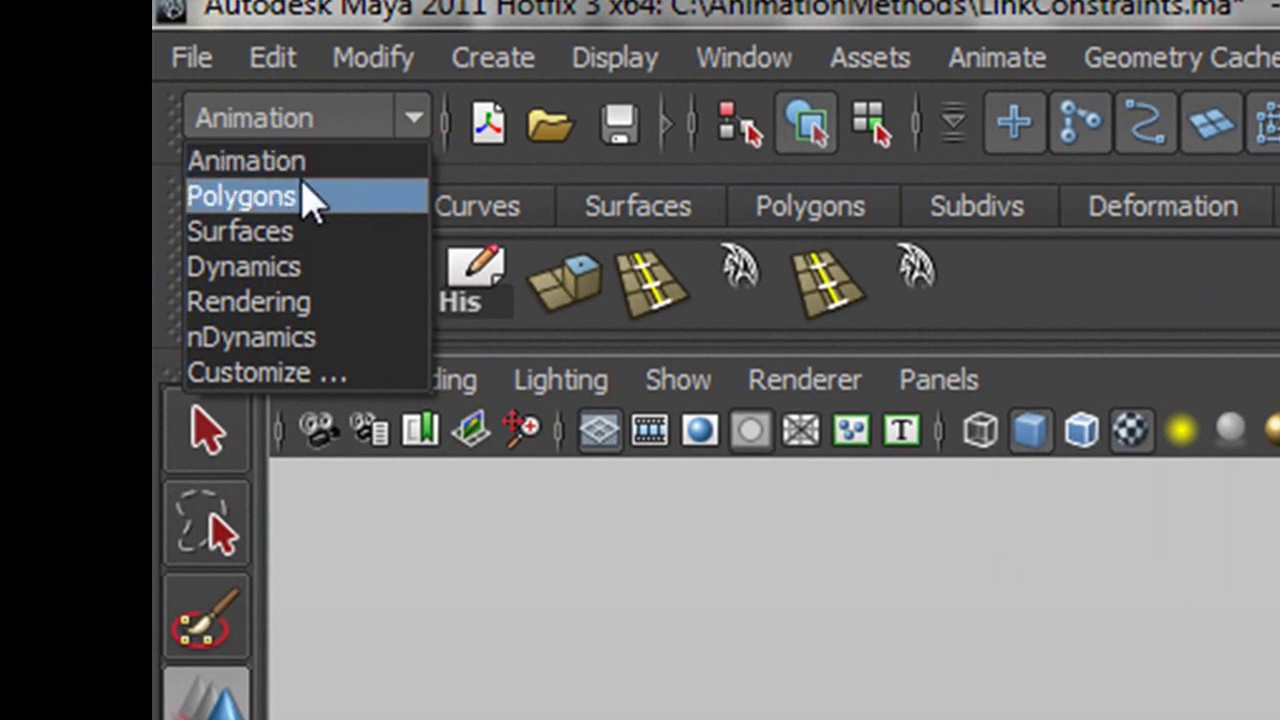
{"action": "left_click", "coordinate": [265, 180]}
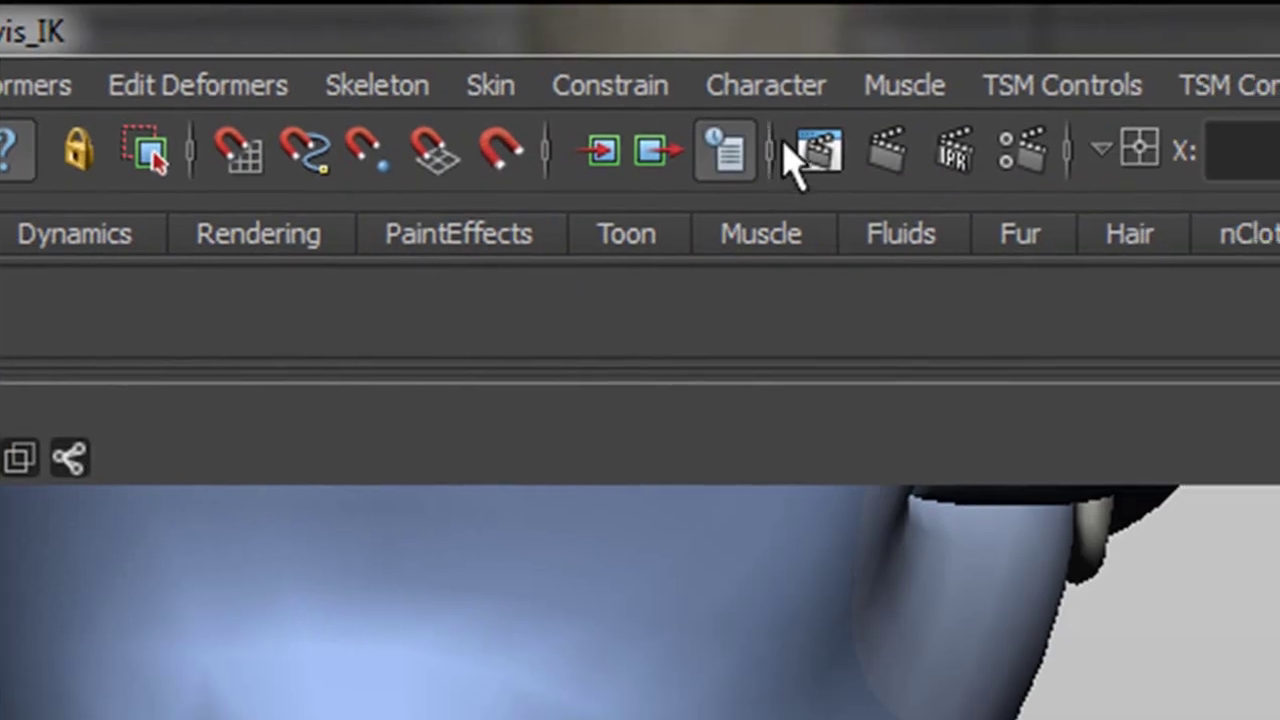
{"action": "left_click", "coordinate": [620, 88]}
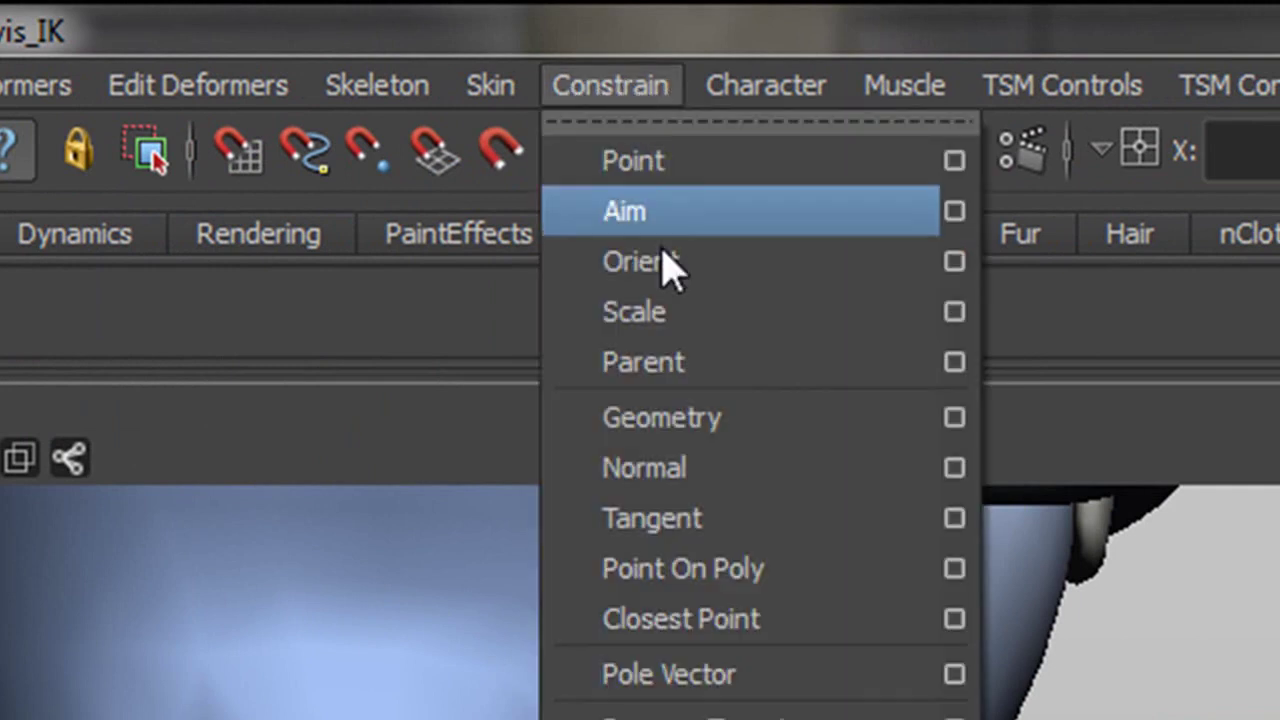
{"action": "left_click", "coordinate": [955, 365]}
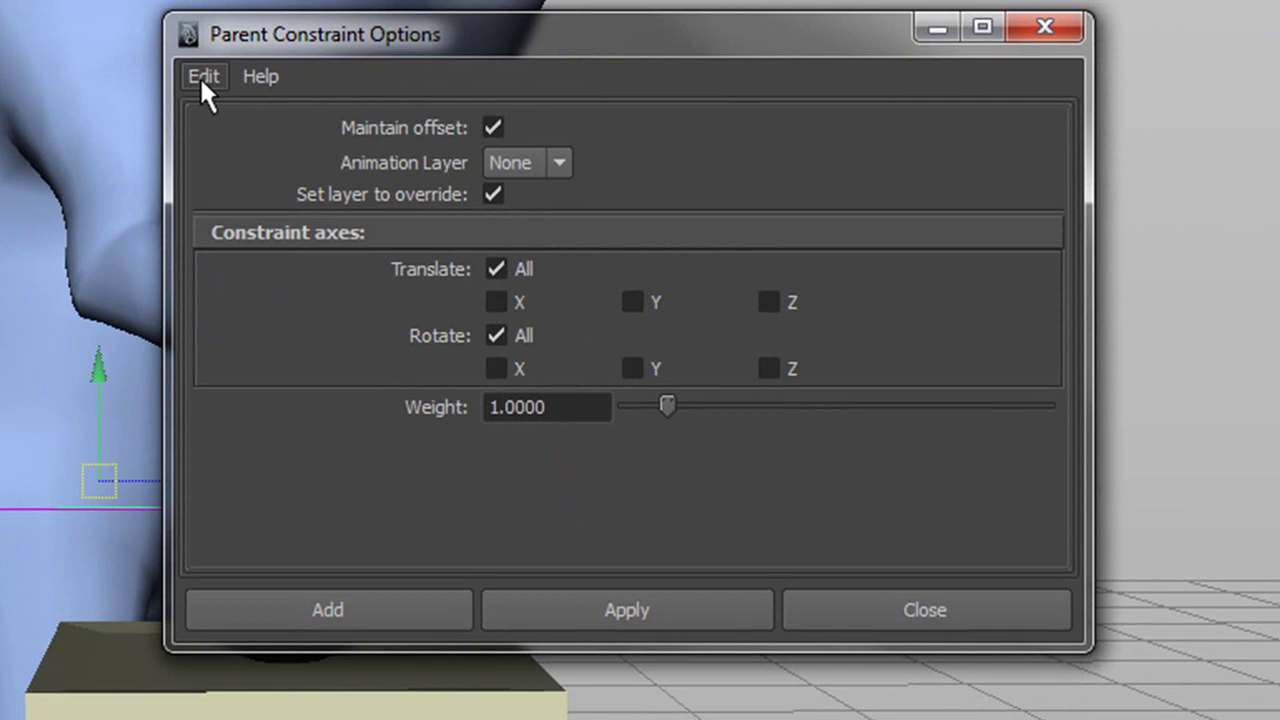
{"action": "left_click", "coordinate": [210, 90]}
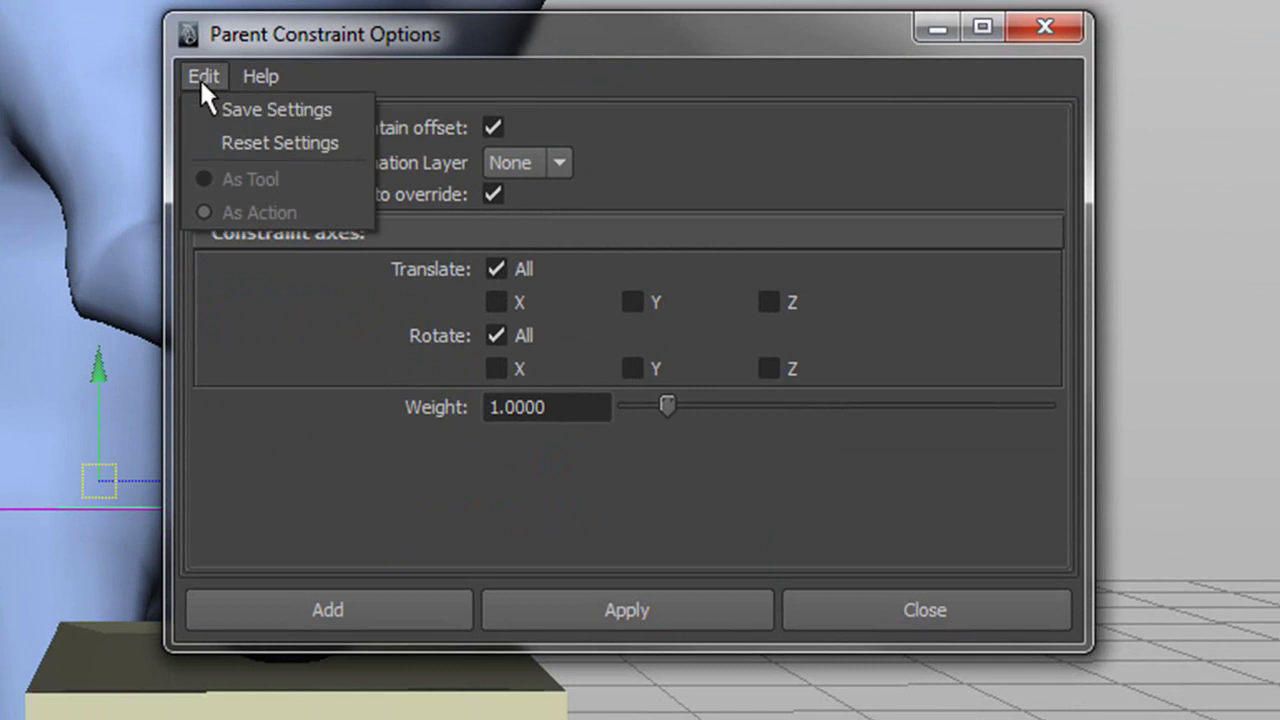
{"action": "left_click", "coordinate": [243, 145]}
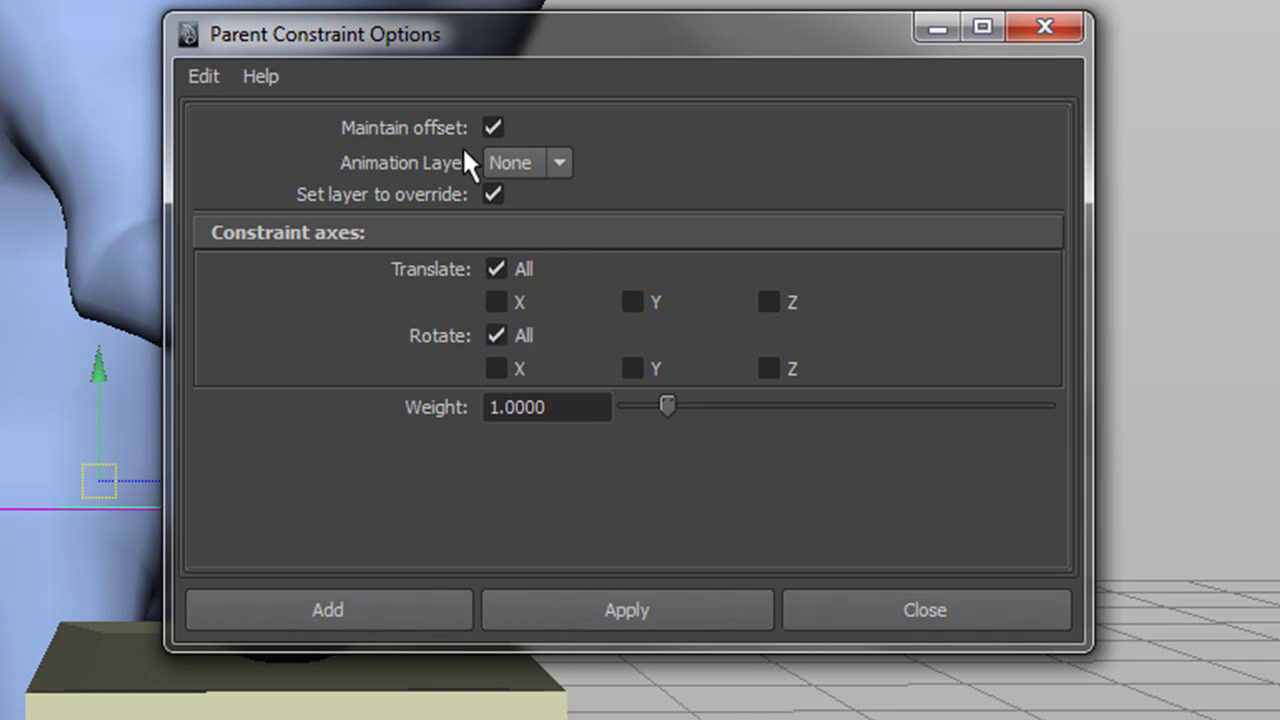
{"action": "left_click", "coordinate": [920, 609]}
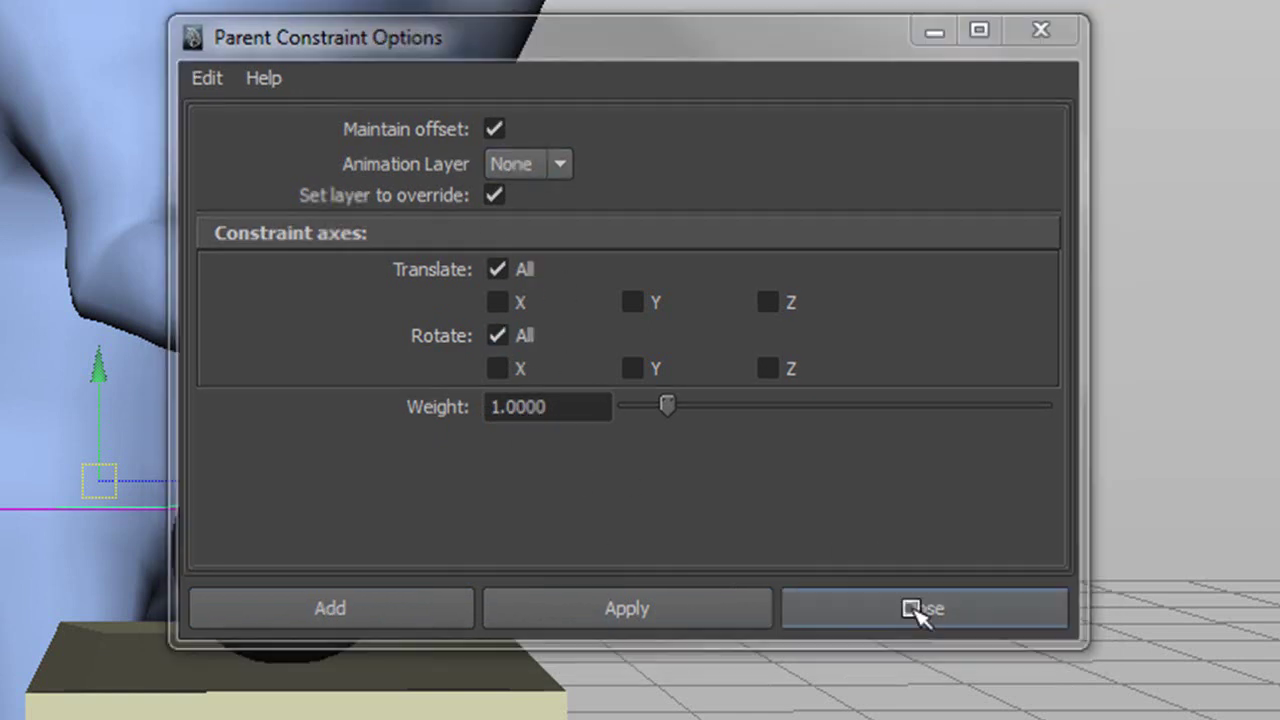
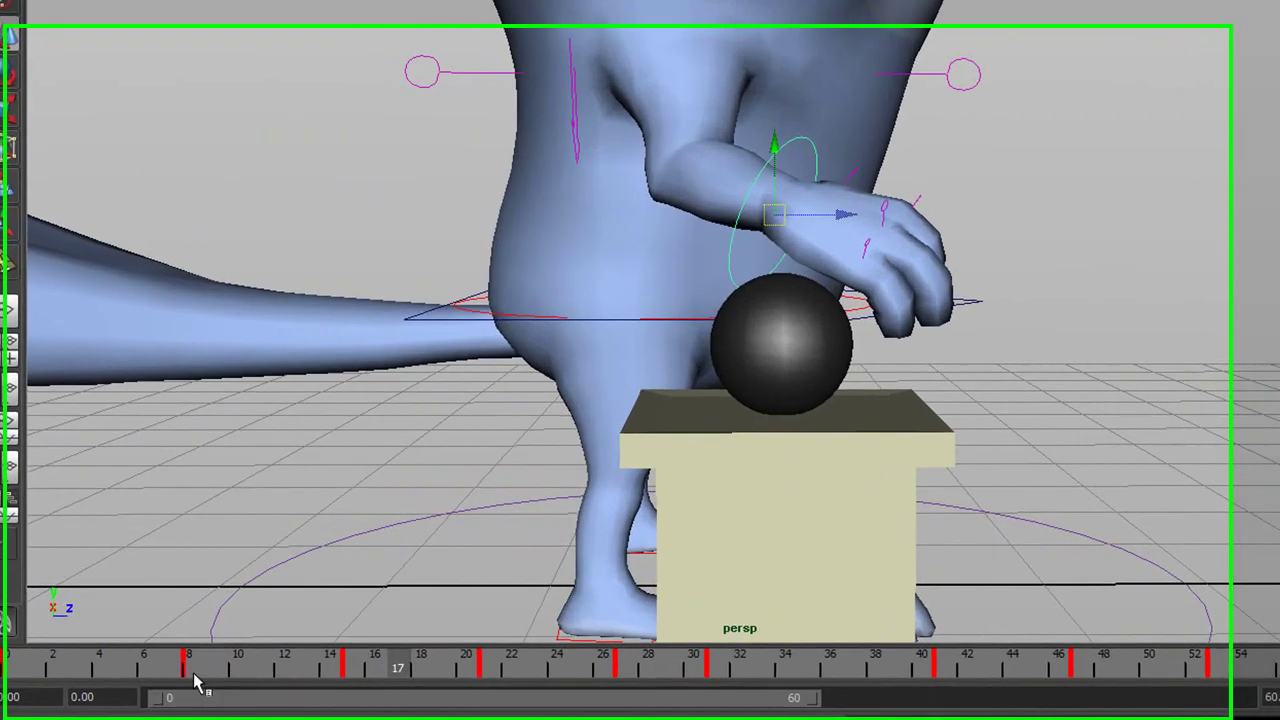
- At frame 15, parent-constrain the ball to the right arm IK control
{"action": "left_click_drag", "start_coordinate": [196, 681], "coordinate": [357, 677]}
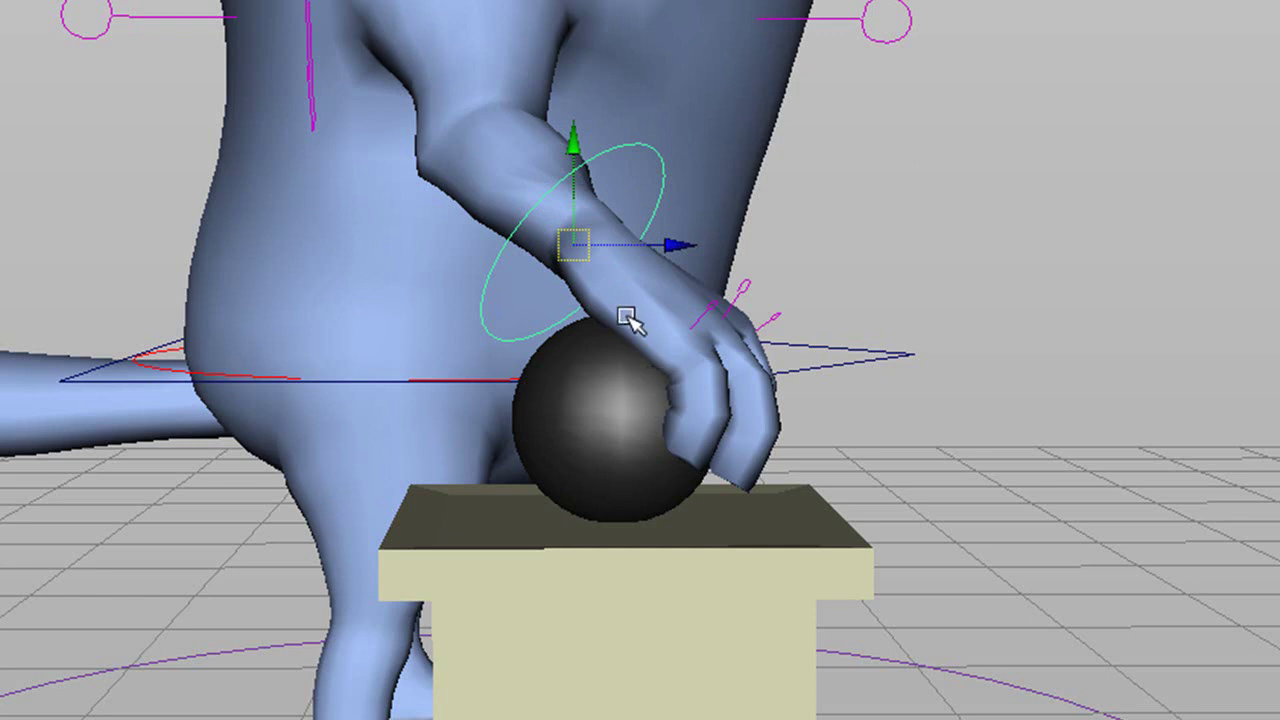
{"action": "left_click", "coordinate": [617, 437]}
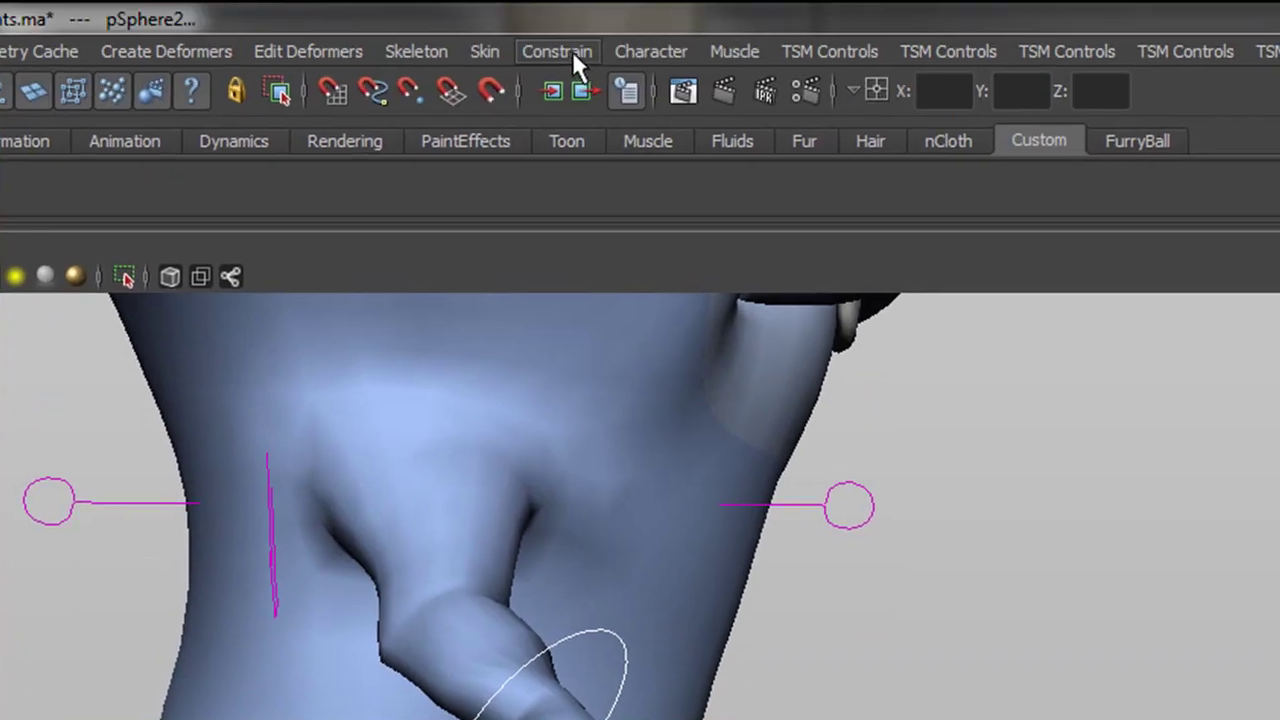
{"action": "left_click", "coordinate": [574, 55]}
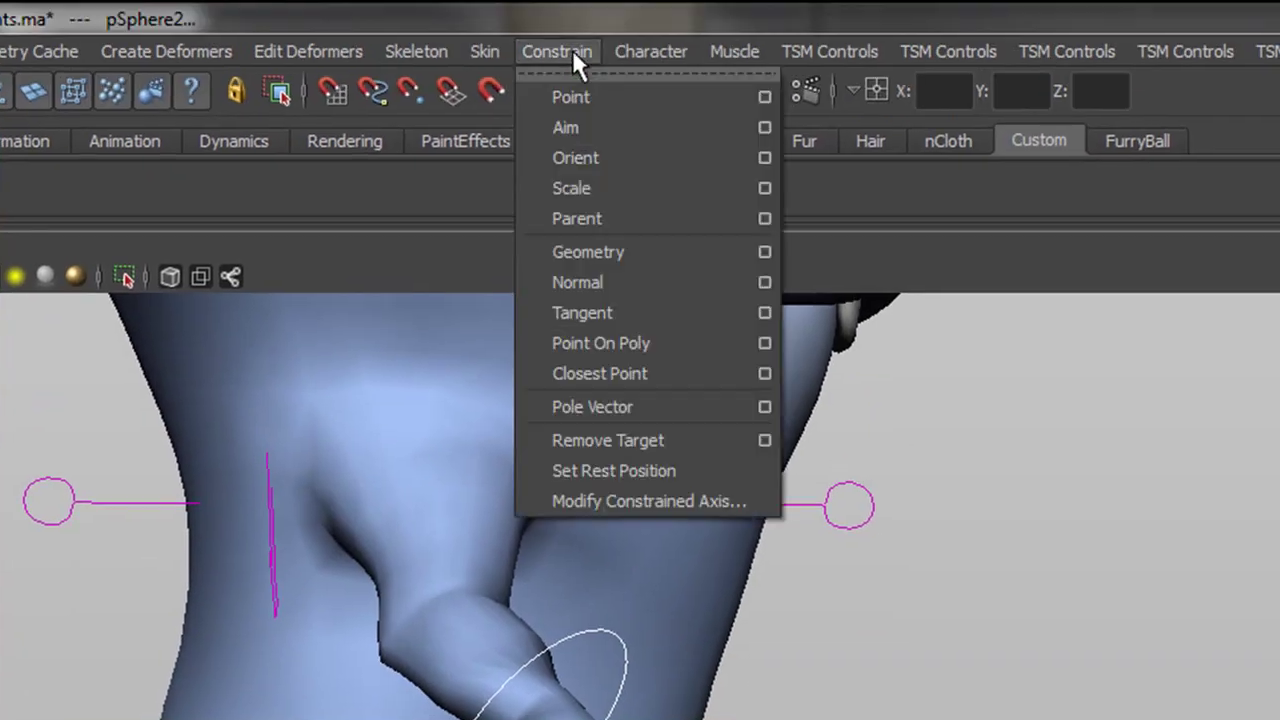
{"action": "left_click", "coordinate": [585, 220]}
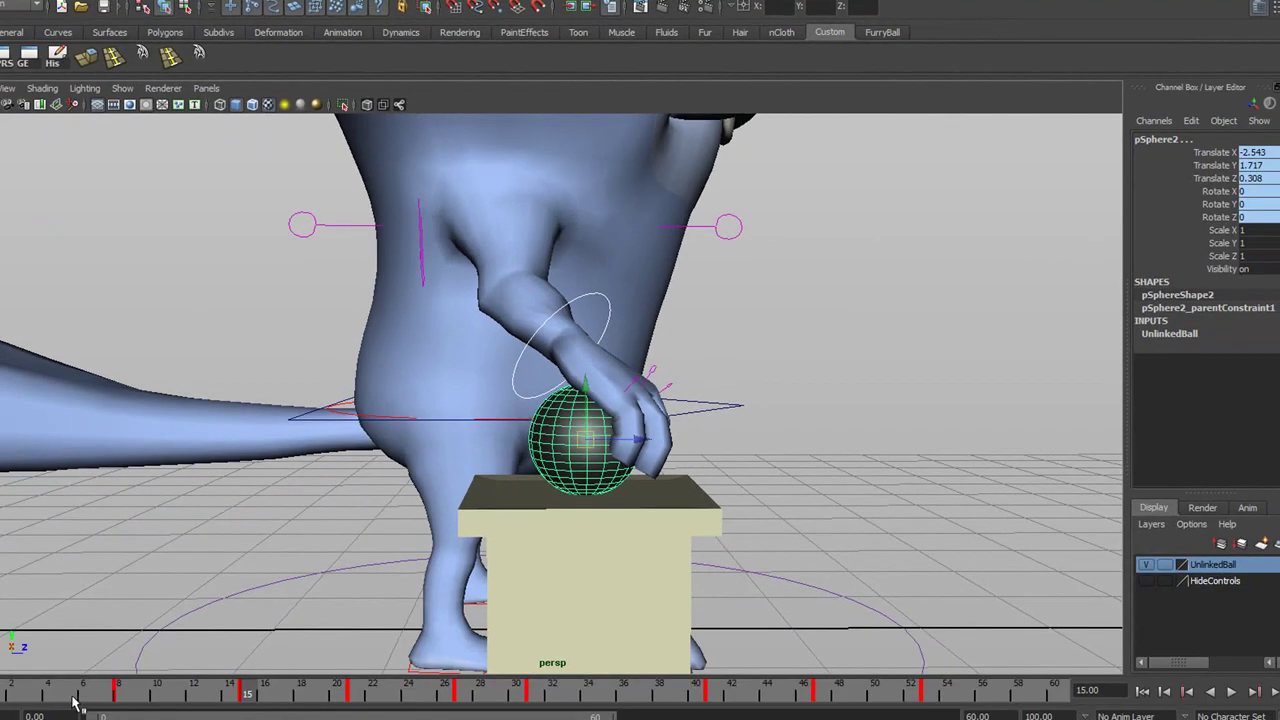
- Deselect the ball and play the animation back twice to check how the ball follows the hand
{"action": "left_click", "coordinate": [778, 521]}
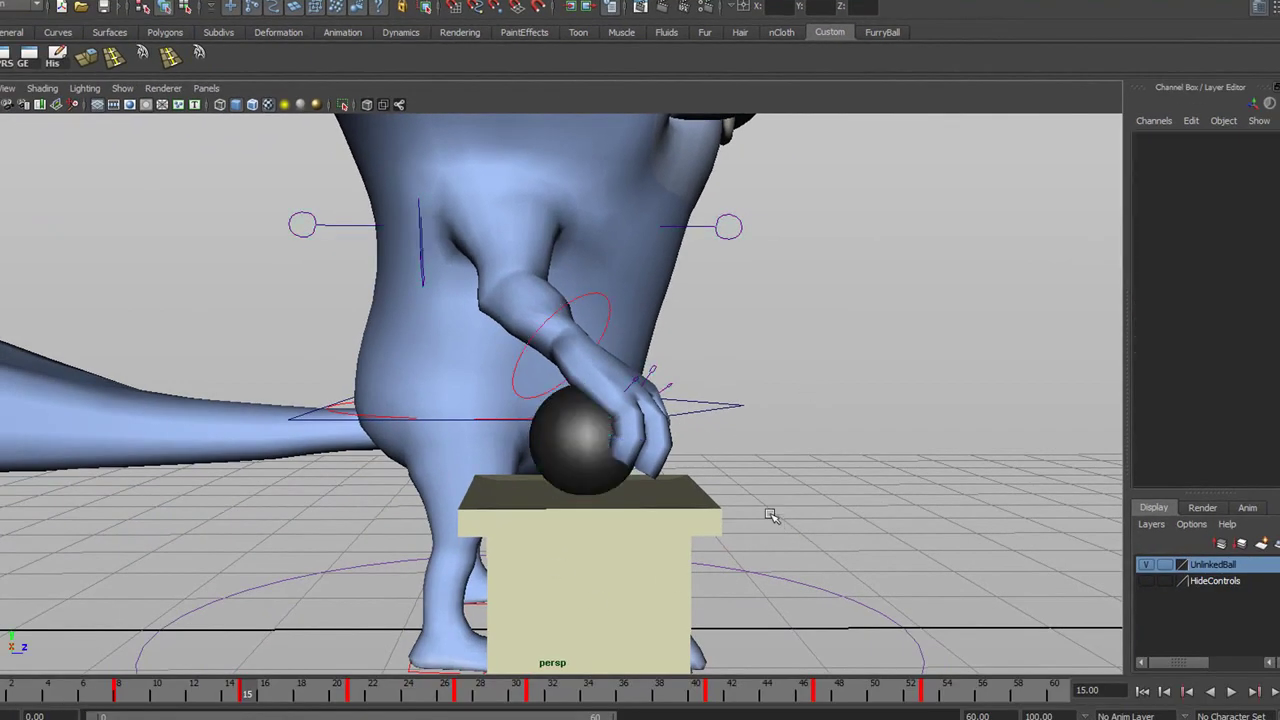
{"action": "key", "text": "alt+v"}
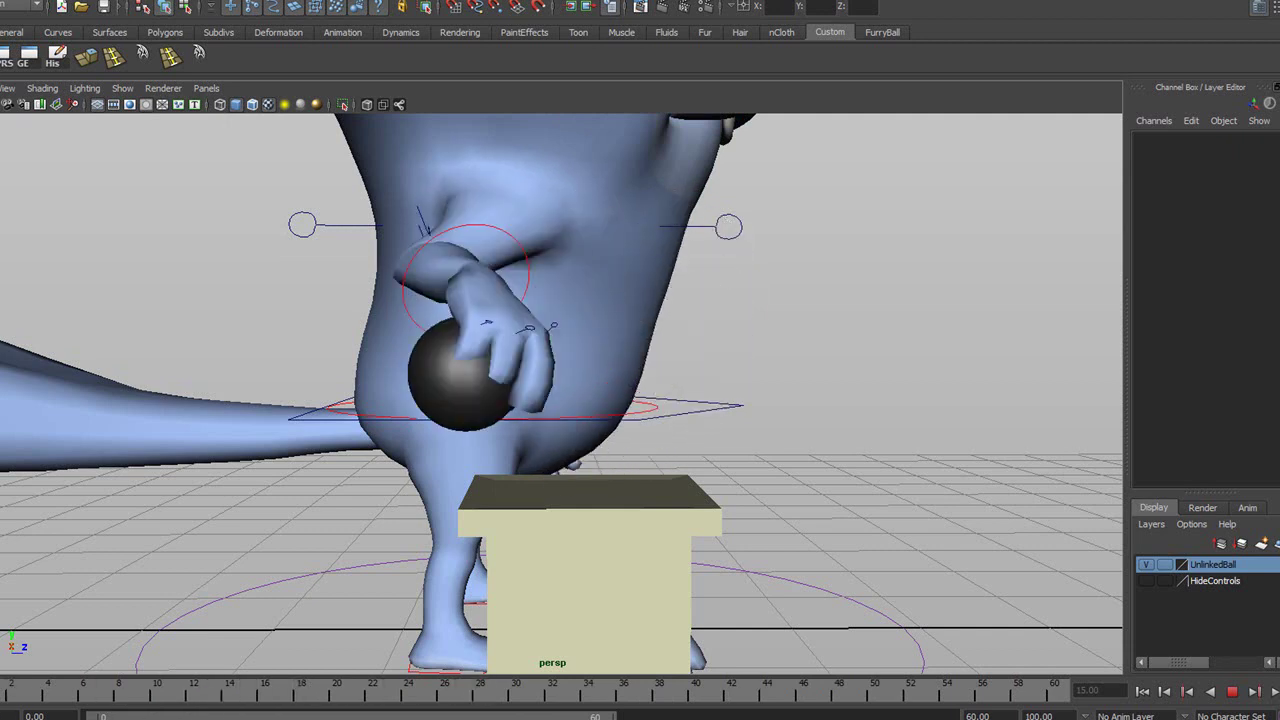
{"action": "key", "text": "Escape"}
{"action": "key", "text": "alt+v"}
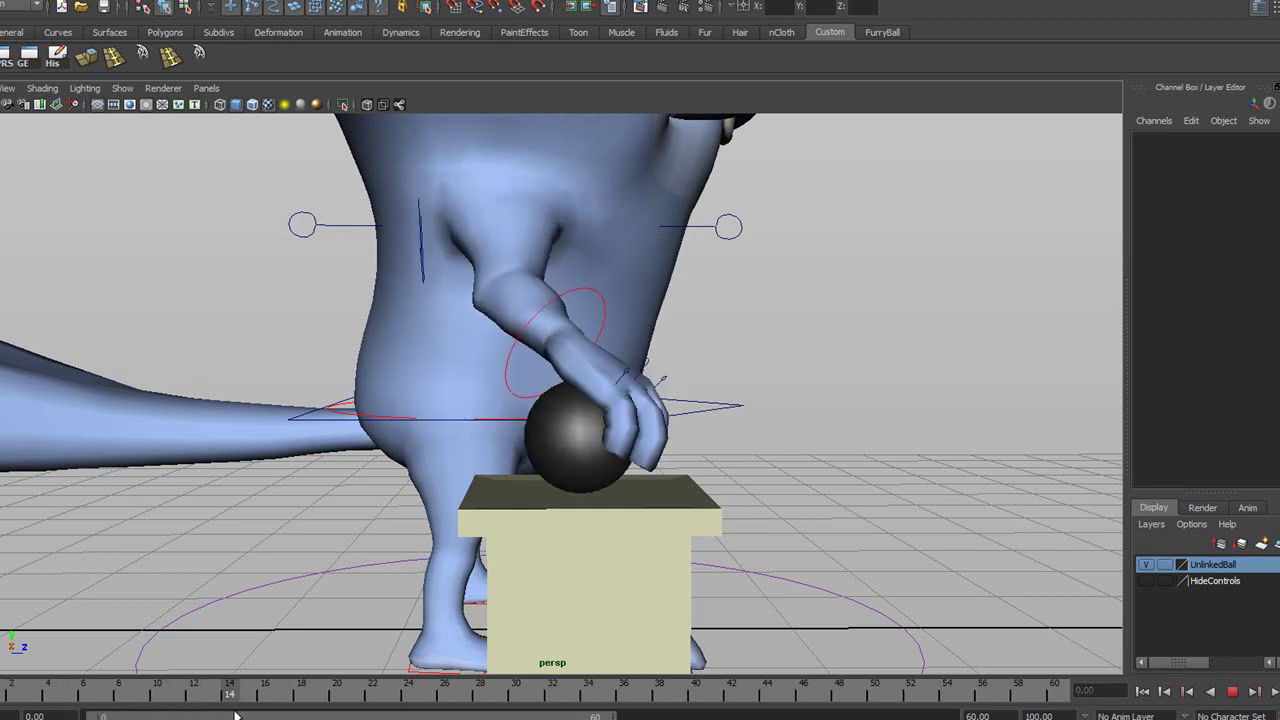
{"action": "key", "text": "Escape"}
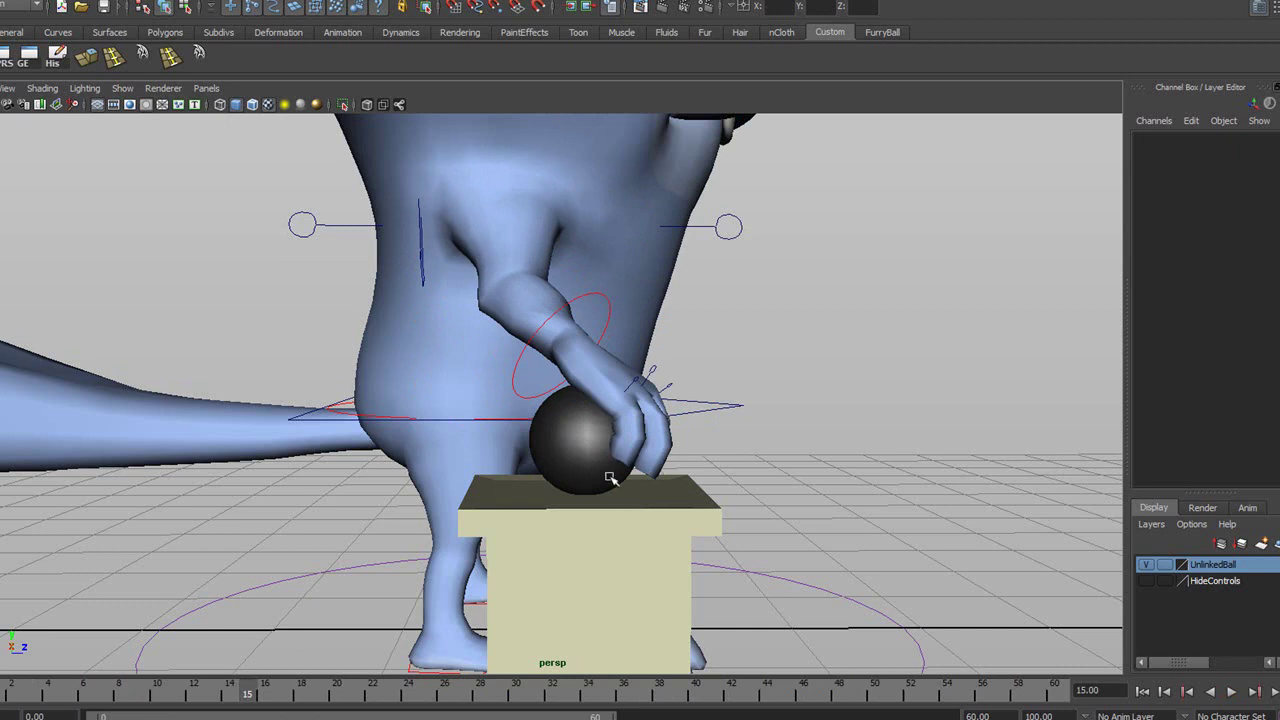
- Select the ball and set keys on all its channels at frame 15 and at frame 14
{"action": "left_click", "coordinate": [588, 466]}
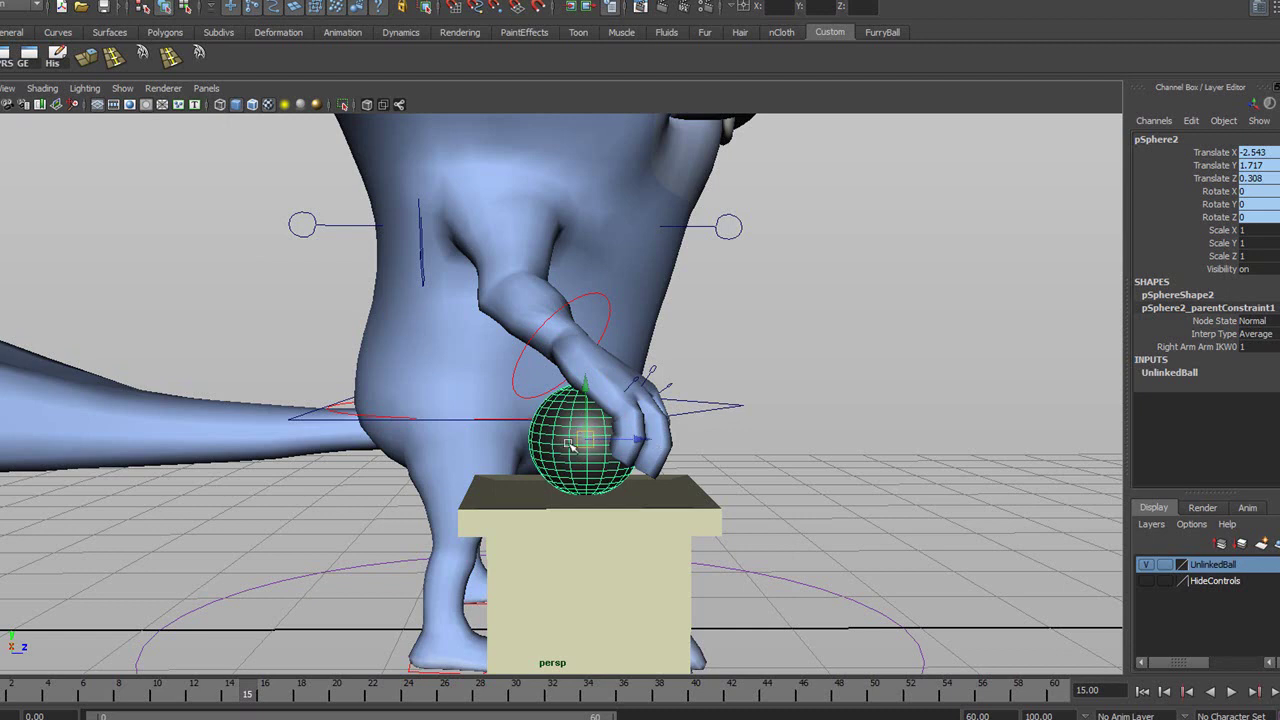
{"action": "key", "text": "s"}
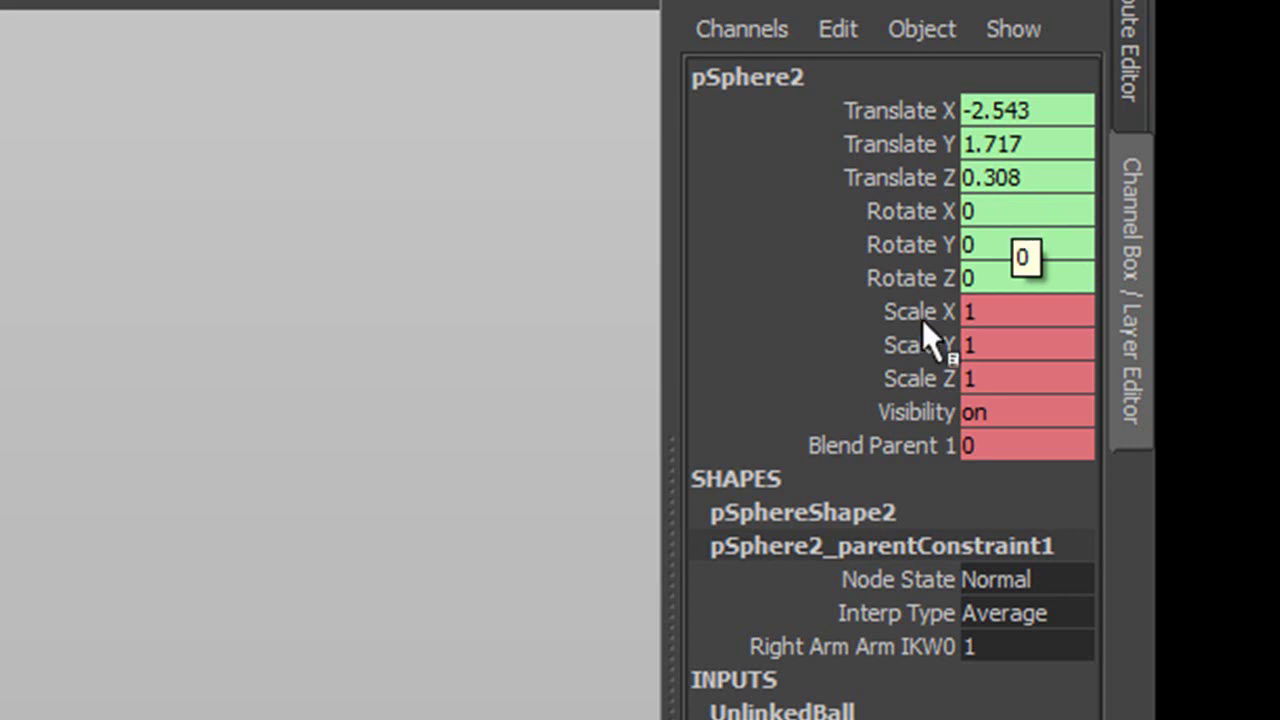
{"action": "left_click", "coordinate": [888, 446]}
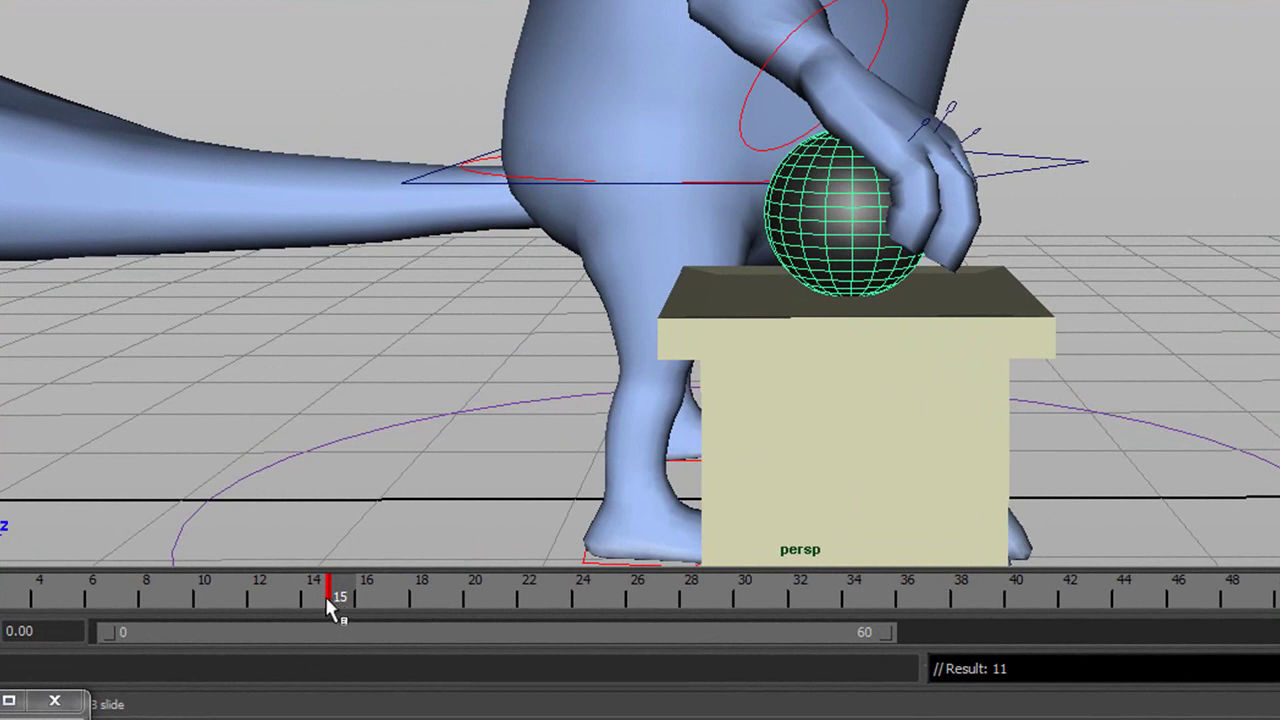
{"action": "left_click_drag", "start_coordinate": [336, 604], "coordinate": [322, 606]}
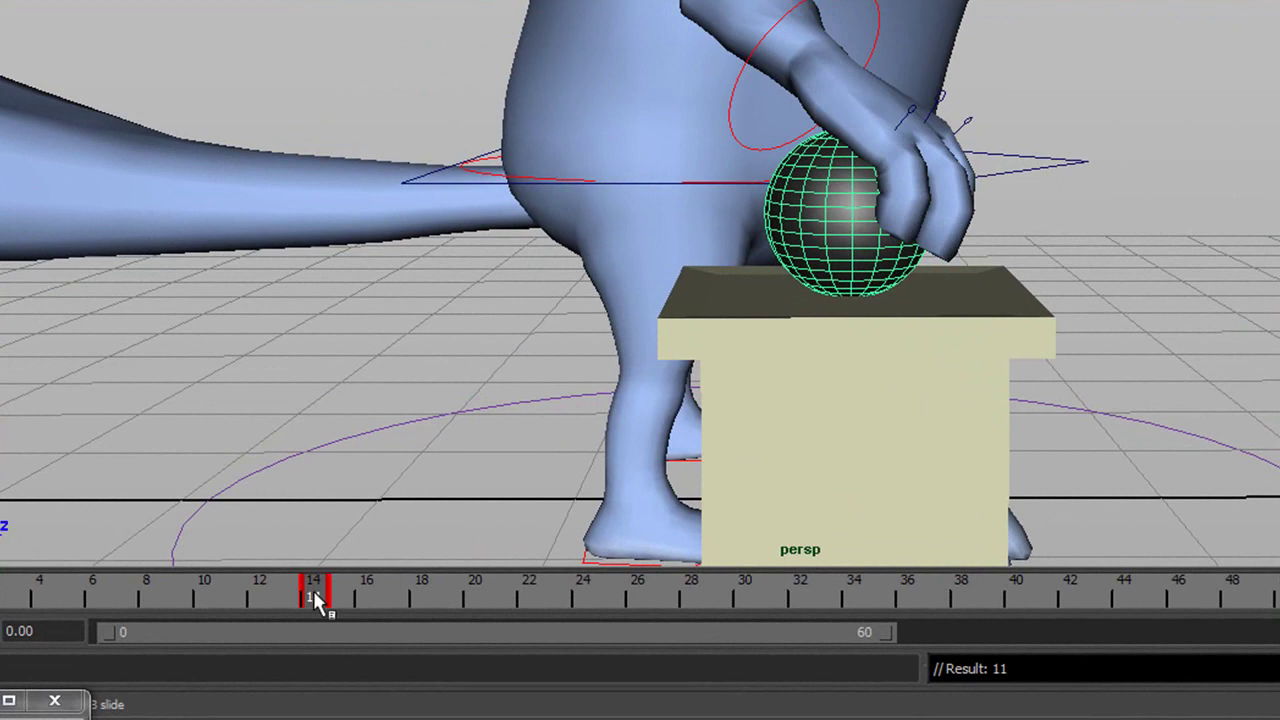
{"action": "mouse_move", "coordinate": [318, 600]}
{"action": "left_mouse_down"}
{"action": "mouse_move", "coordinate": [60, 606]}
{"action": "mouse_move", "coordinate": [306, 599]}
{"action": "left_mouse_up"}
{"action": "left_click_drag", "start_coordinate": [310, 616], "coordinate": [333, 616]}
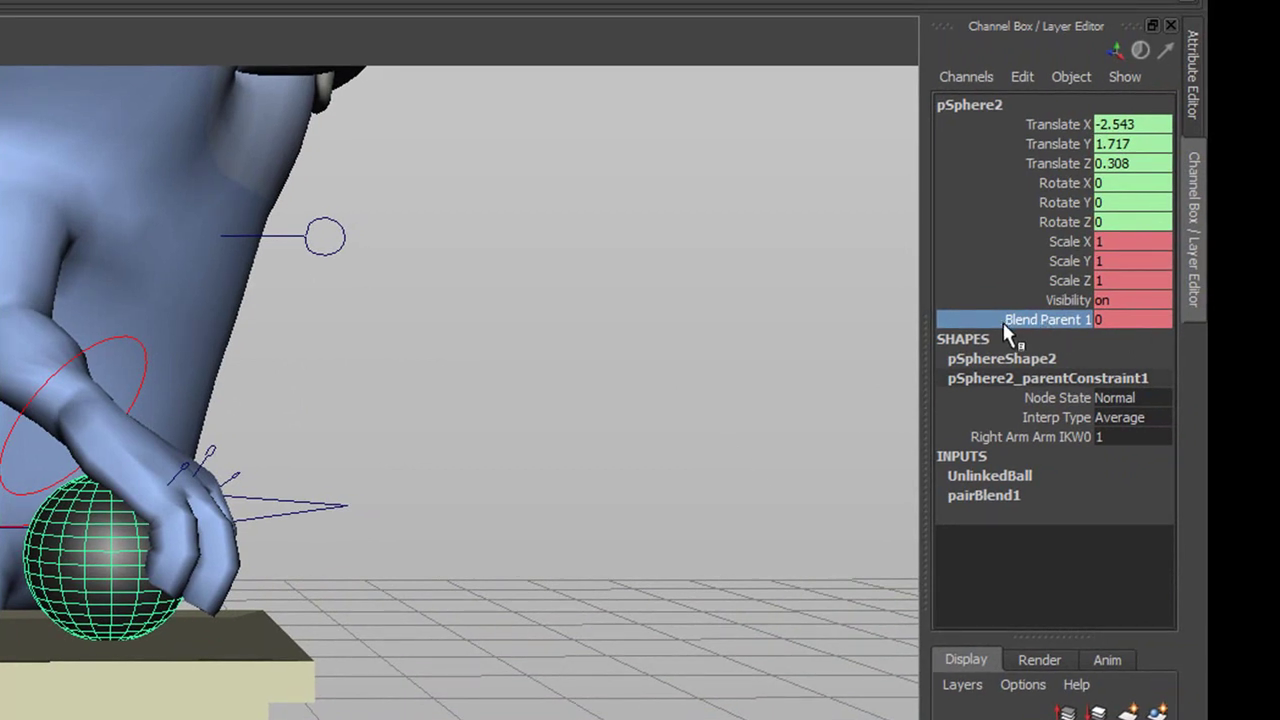
- Set the ball's Blend Parent 1 to 1 at frame 15 and key only that channel
{"action": "double_click", "coordinate": [1111, 321]}
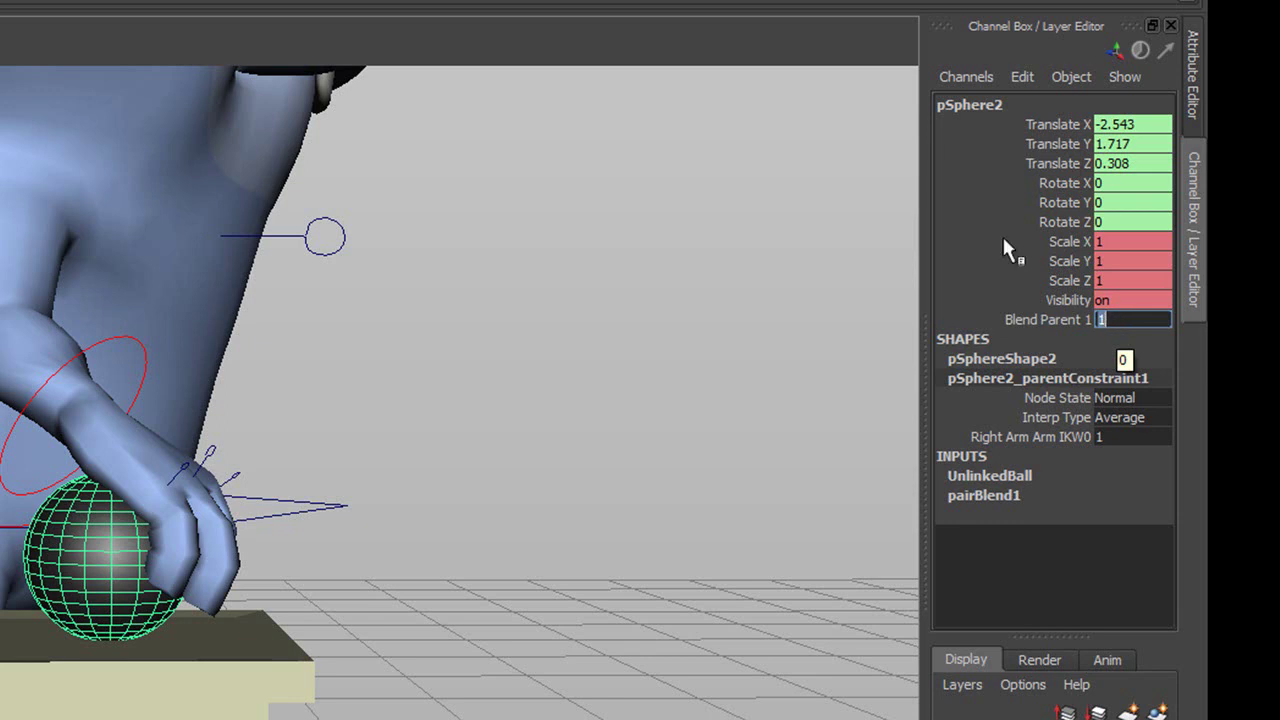
{"action": "left_click", "coordinate": [1066, 318]}
{"action": "right_click", "coordinate": [1066, 318]}
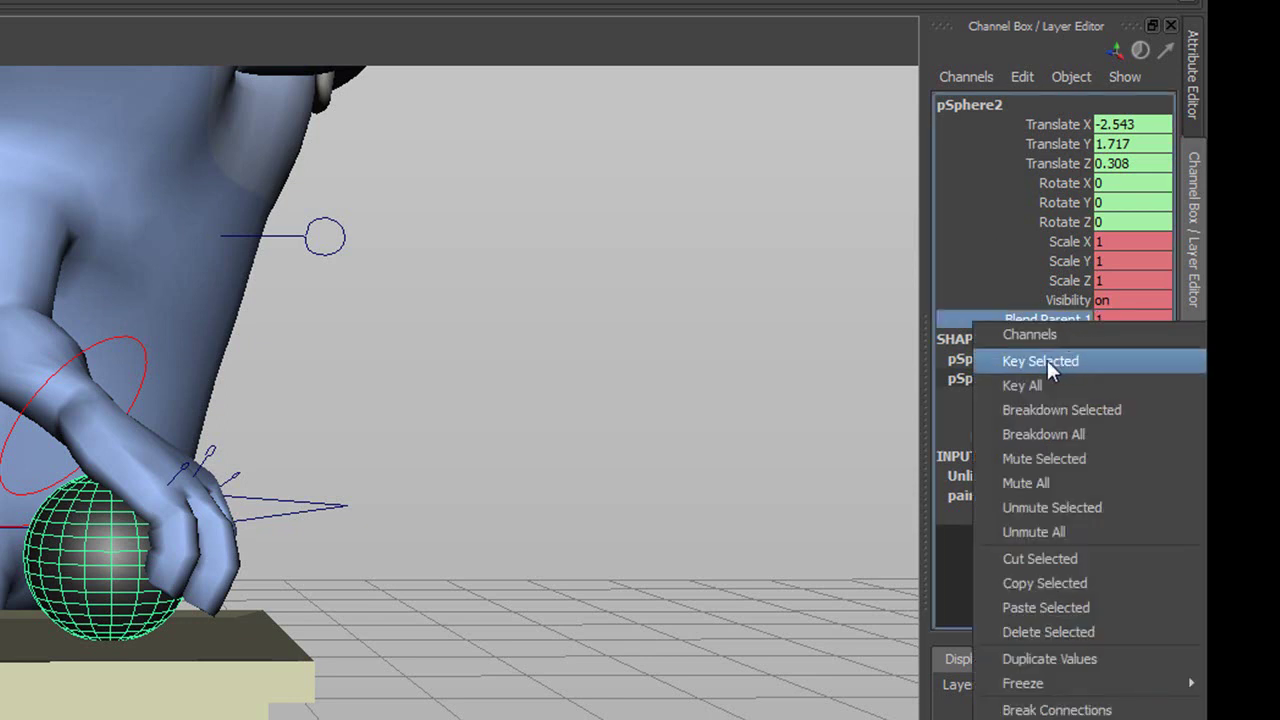
{"action": "left_click", "coordinate": [1044, 363]}
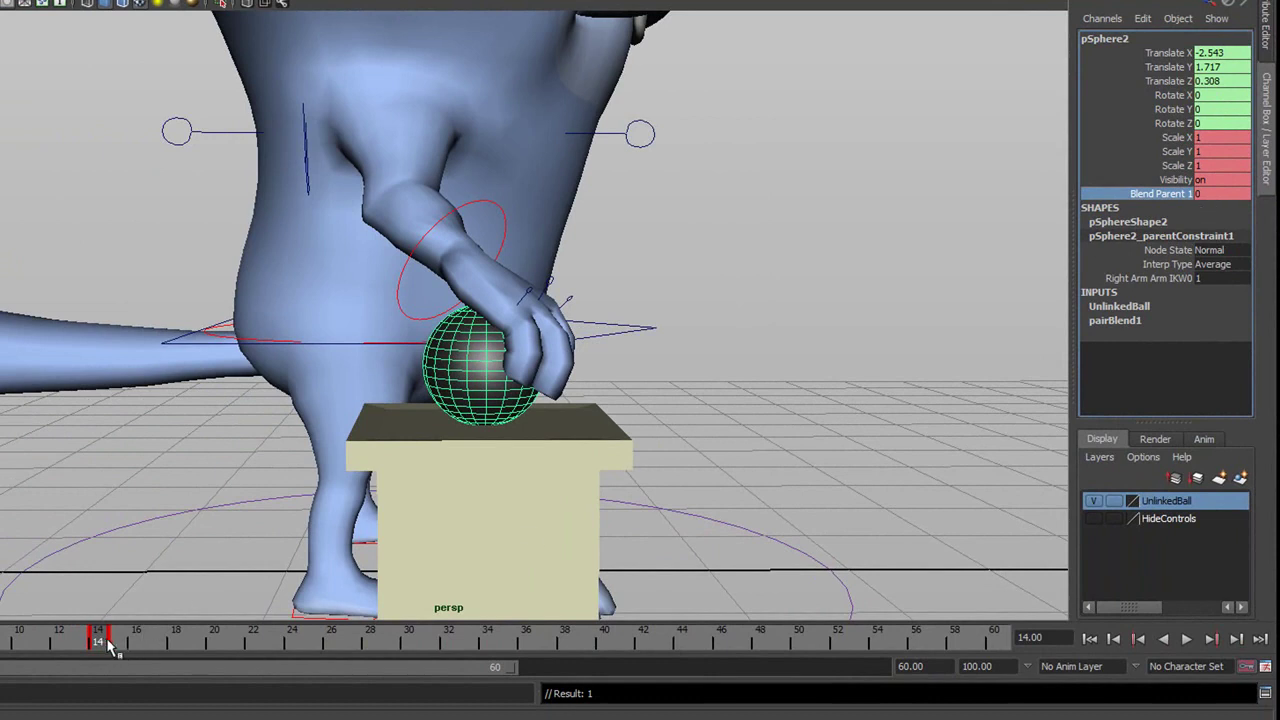
- Play and scrub the animation to check the ball pickup, and examine the right arm IK control's keys around frame 30
{"action": "key", "text": "alt+v"}
{"action": "key", "text": "alt+v"}
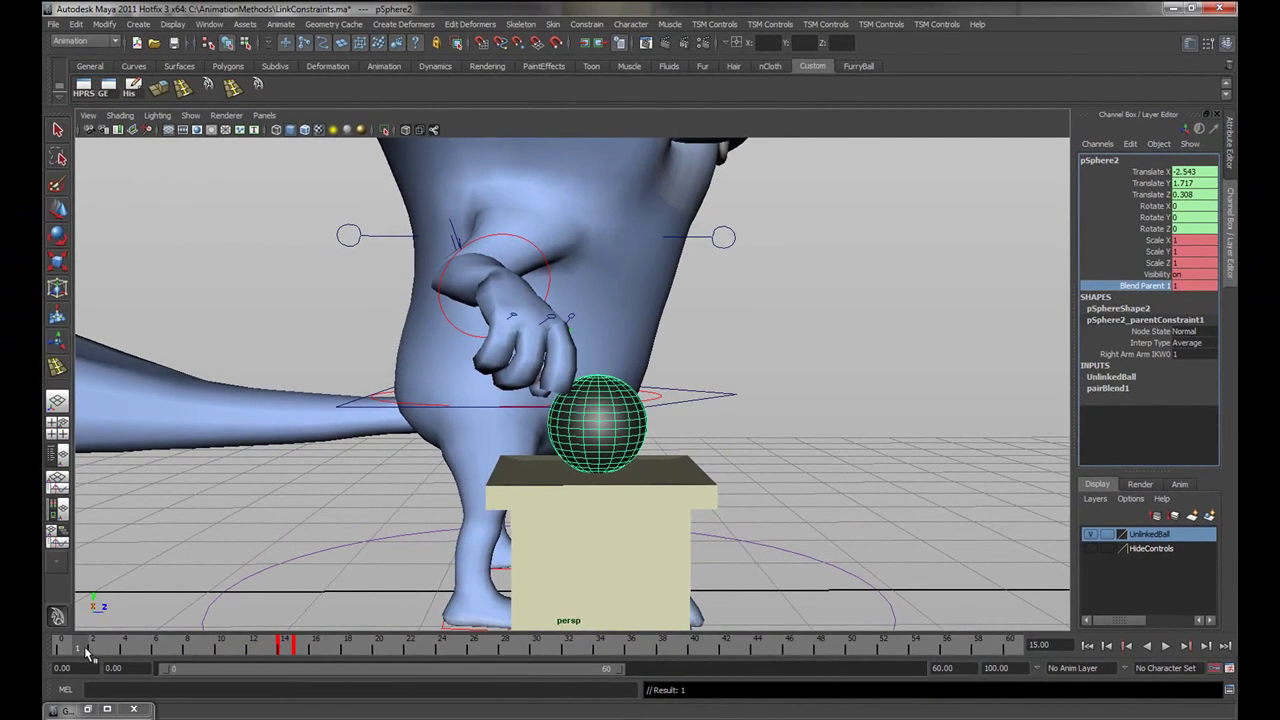
{"action": "left_click_drag", "start_coordinate": [84, 646], "coordinate": [915, 668]}
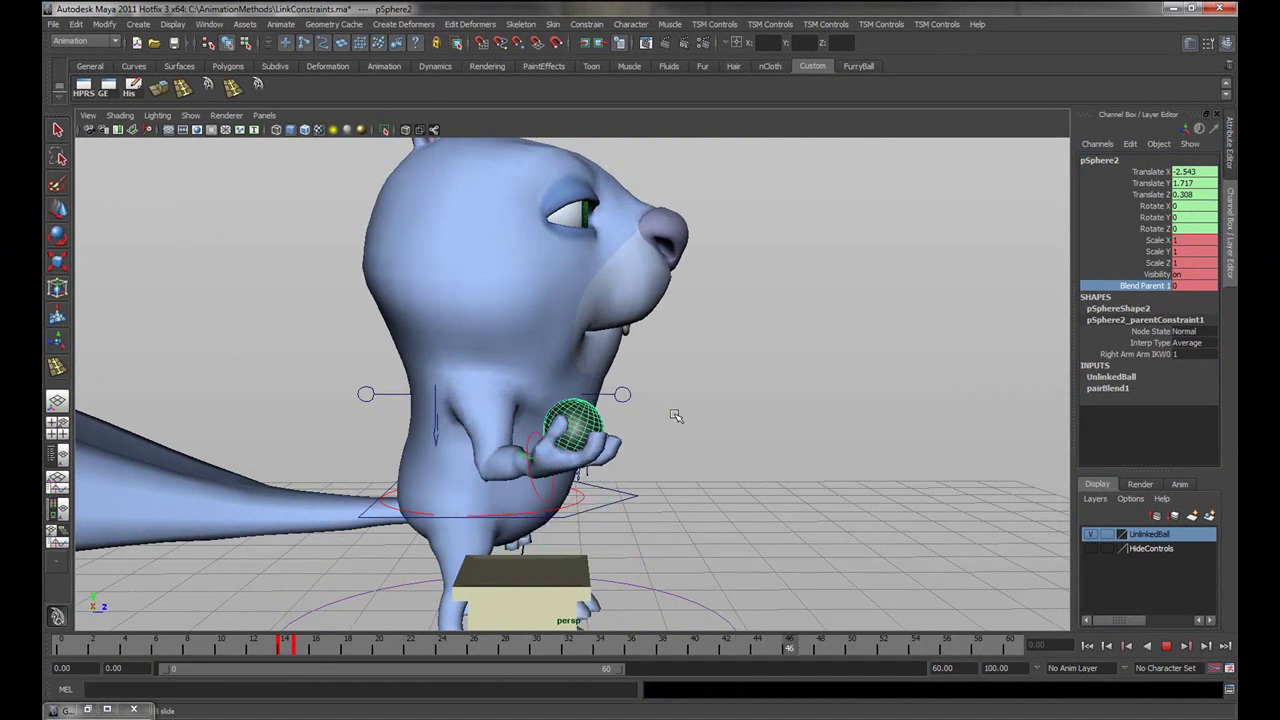
{"action": "left_click", "coordinate": [1168, 646]}
{"action": "left_click", "coordinate": [299, 650]}
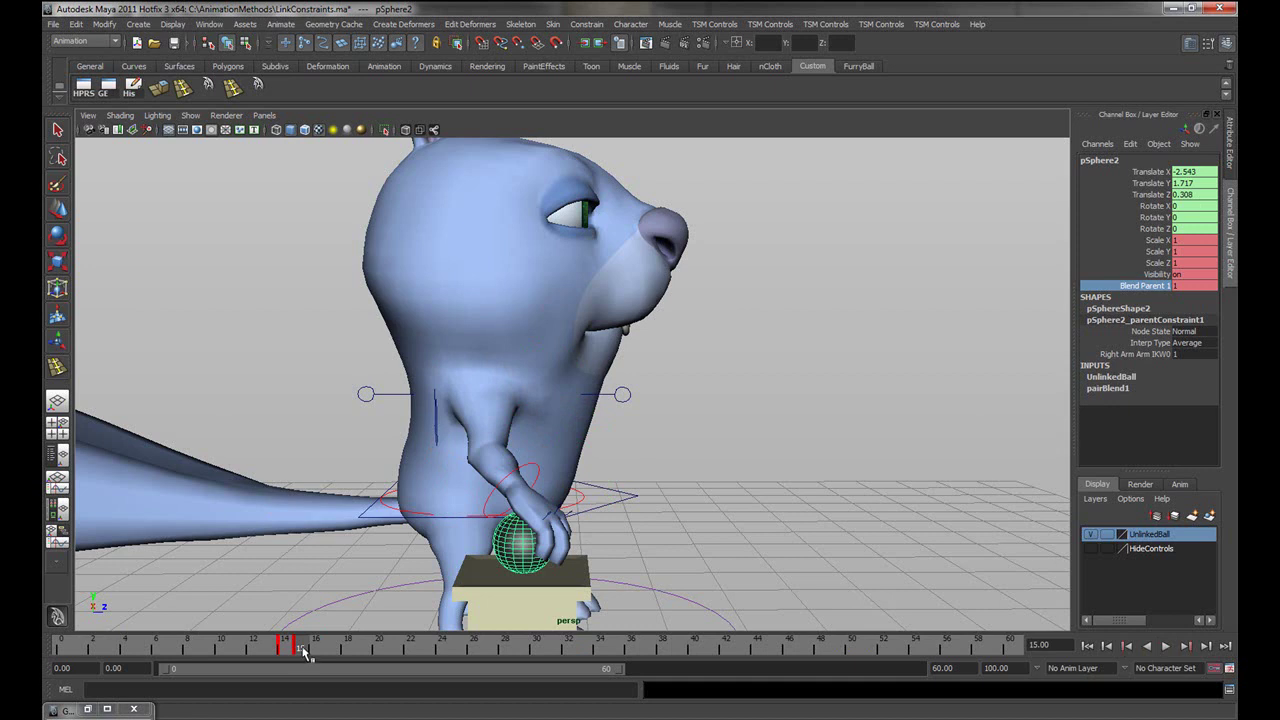
{"action": "mouse_move", "coordinate": [303, 650]}
{"action": "left_mouse_down"}
{"action": "mouse_move", "coordinate": [595, 661]}
{"action": "mouse_move", "coordinate": [518, 668]}
{"action": "mouse_move", "coordinate": [622, 687]}
{"action": "mouse_move", "coordinate": [619, 700]}
{"action": "mouse_move", "coordinate": [530, 704]}
{"action": "mouse_move", "coordinate": [575, 716]}
{"action": "mouse_move", "coordinate": [522, 717]}
{"action": "mouse_move", "coordinate": [570, 717]}
{"action": "mouse_move", "coordinate": [556, 717]}
{"action": "left_mouse_up"}
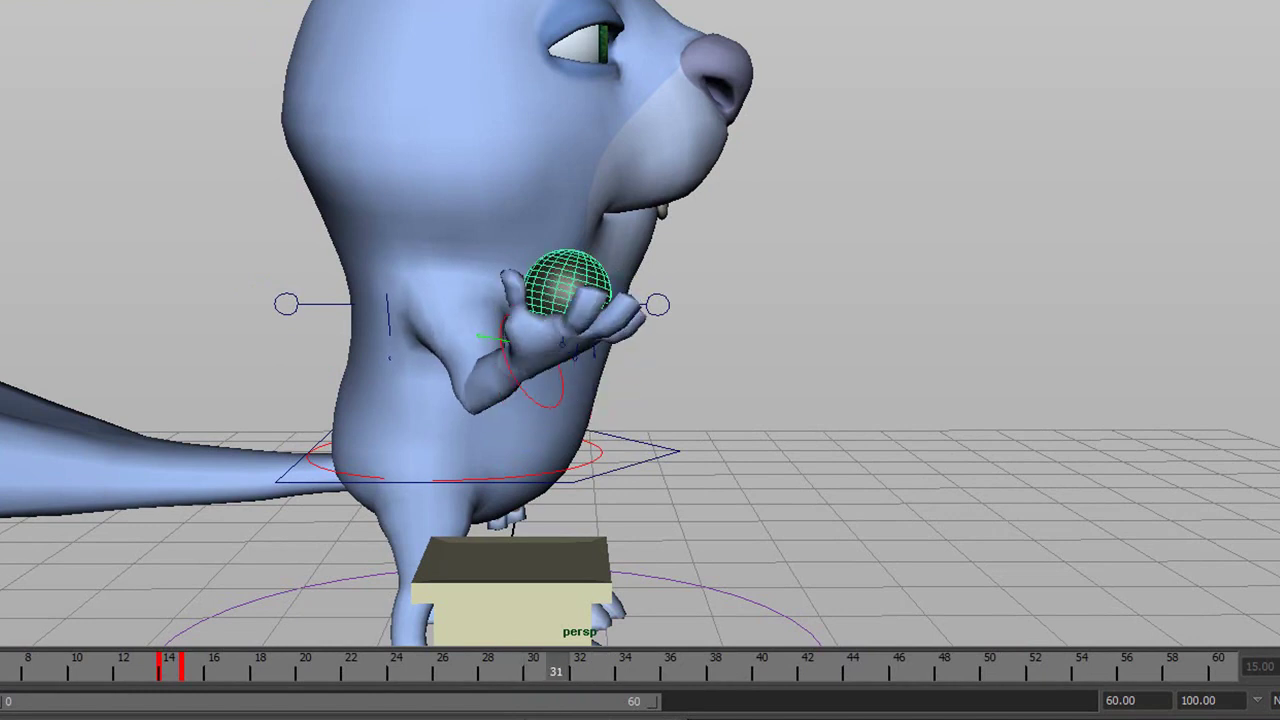
{"action": "left_click", "coordinate": [544, 404]}
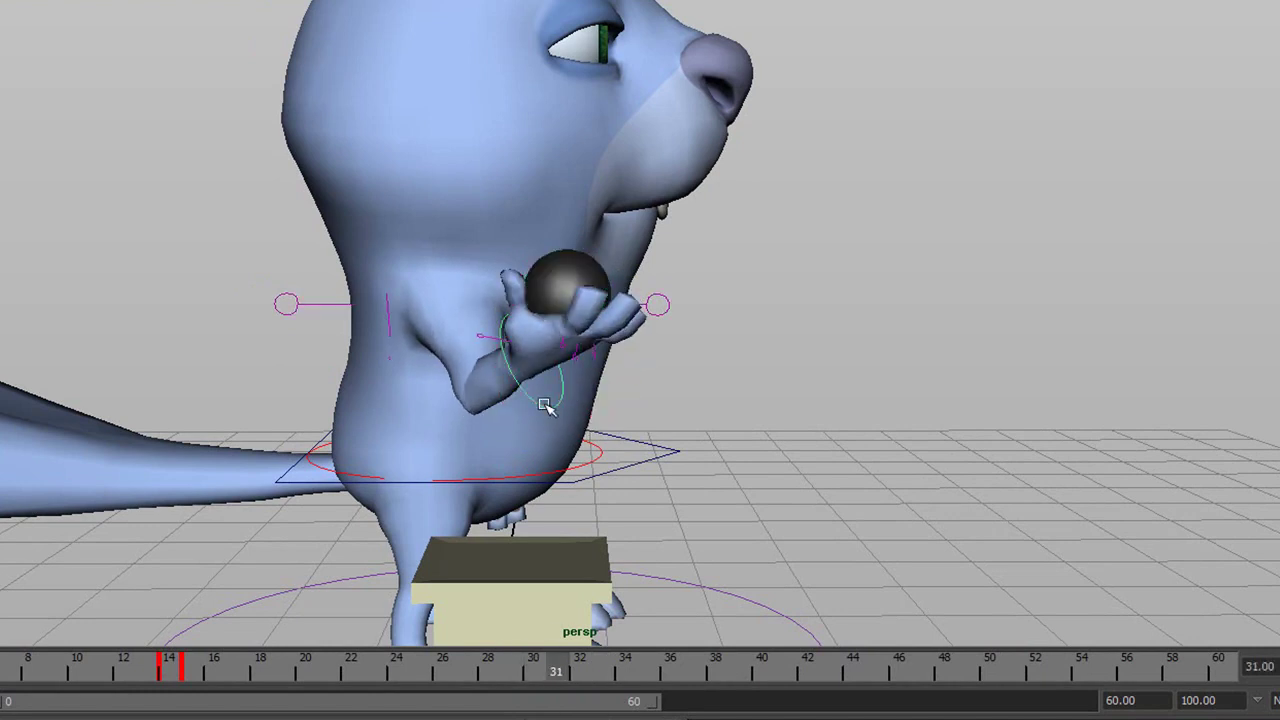
{"action": "left_click", "coordinate": [532, 674]}
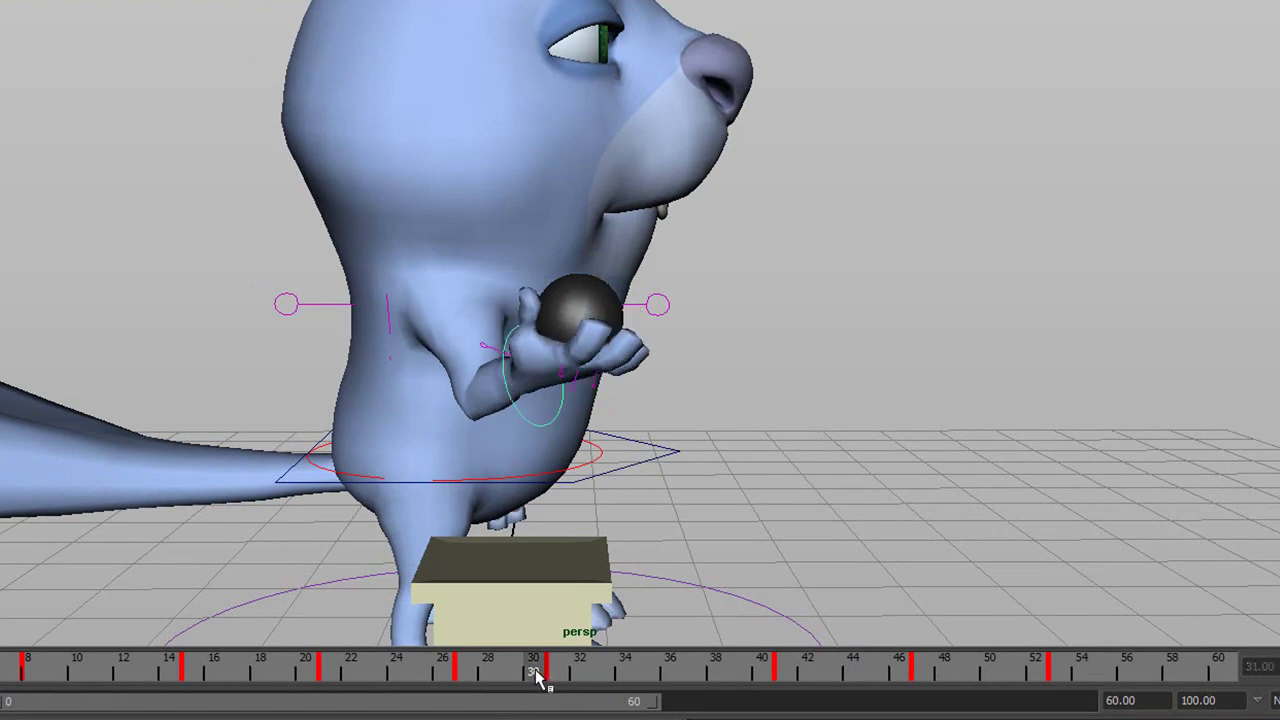
- Copy the ball's key at frame 15 and paste it at frame 30
{"action": "left_click", "coordinate": [594, 295]}
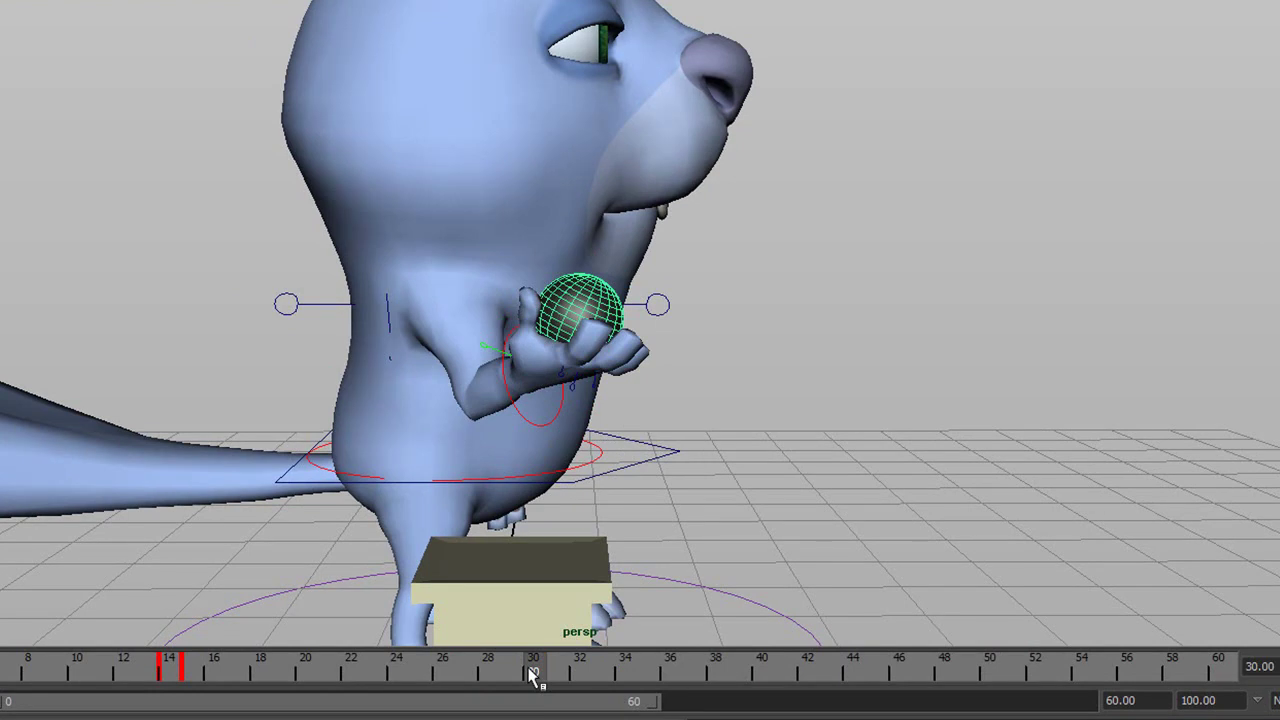
{"action": "left_click", "coordinate": [196, 677]}
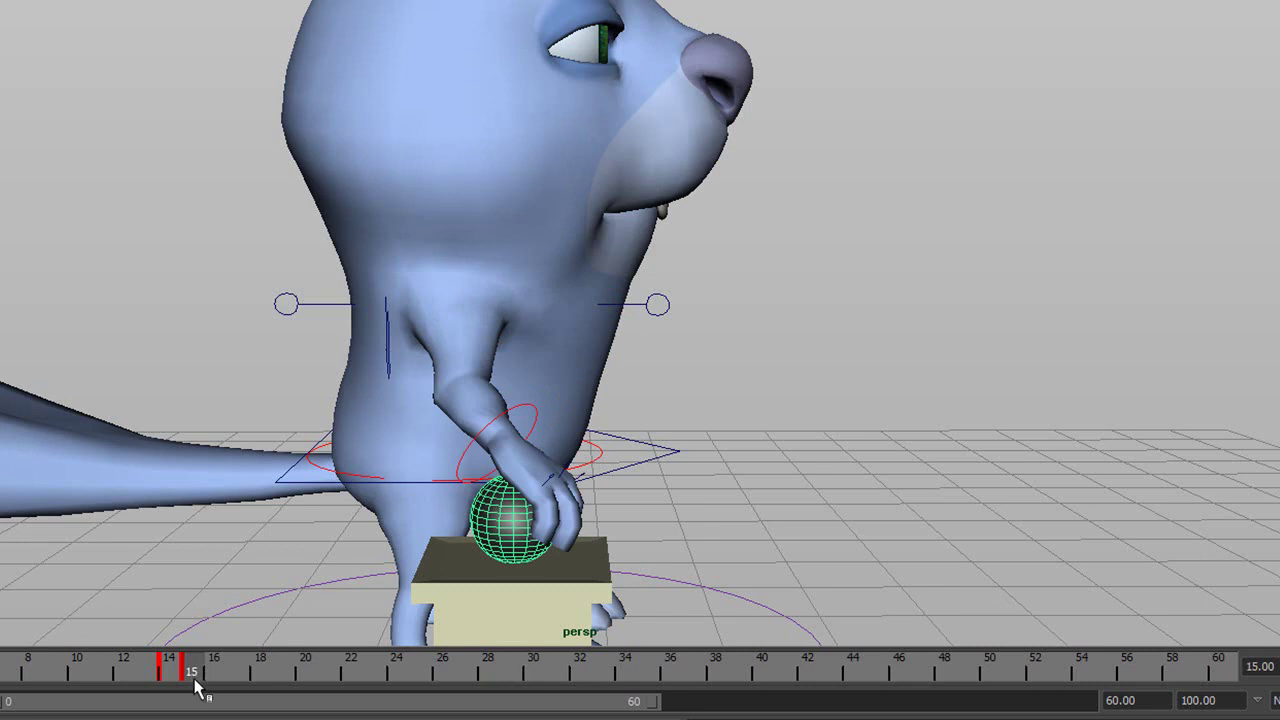
{"action": "right_click", "coordinate": [196, 677]}
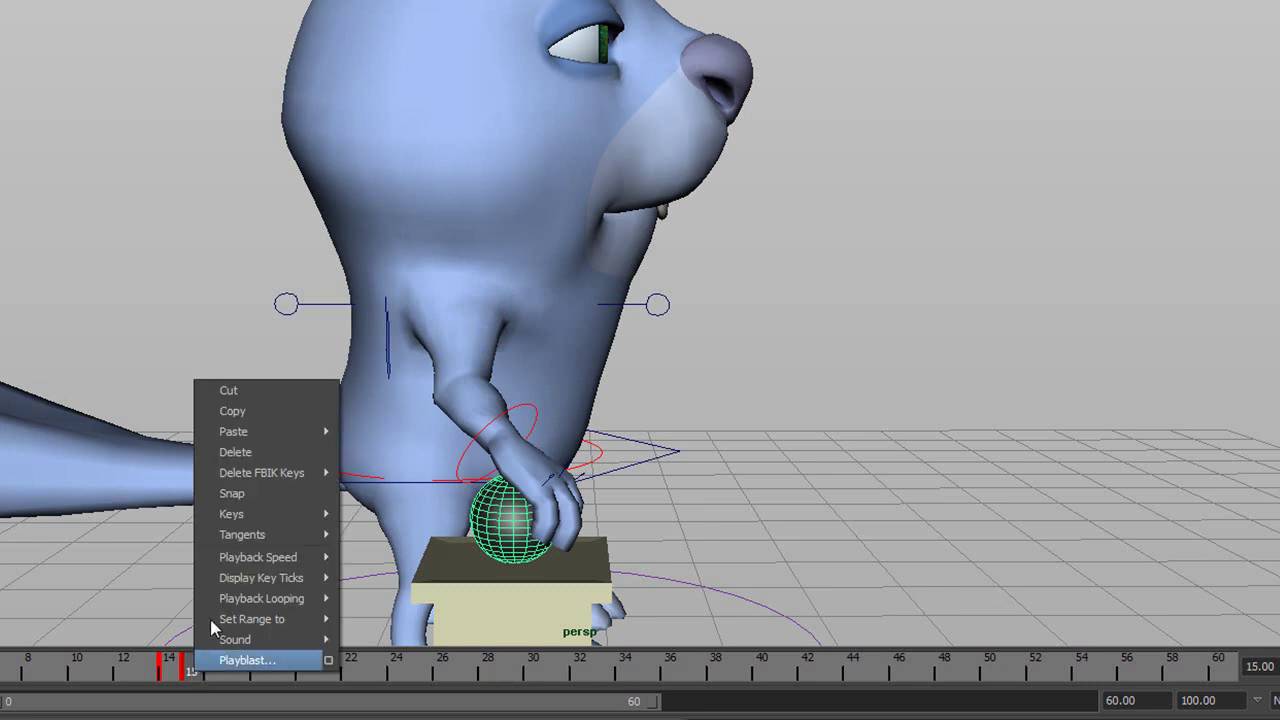
{"action": "left_click", "coordinate": [251, 414]}
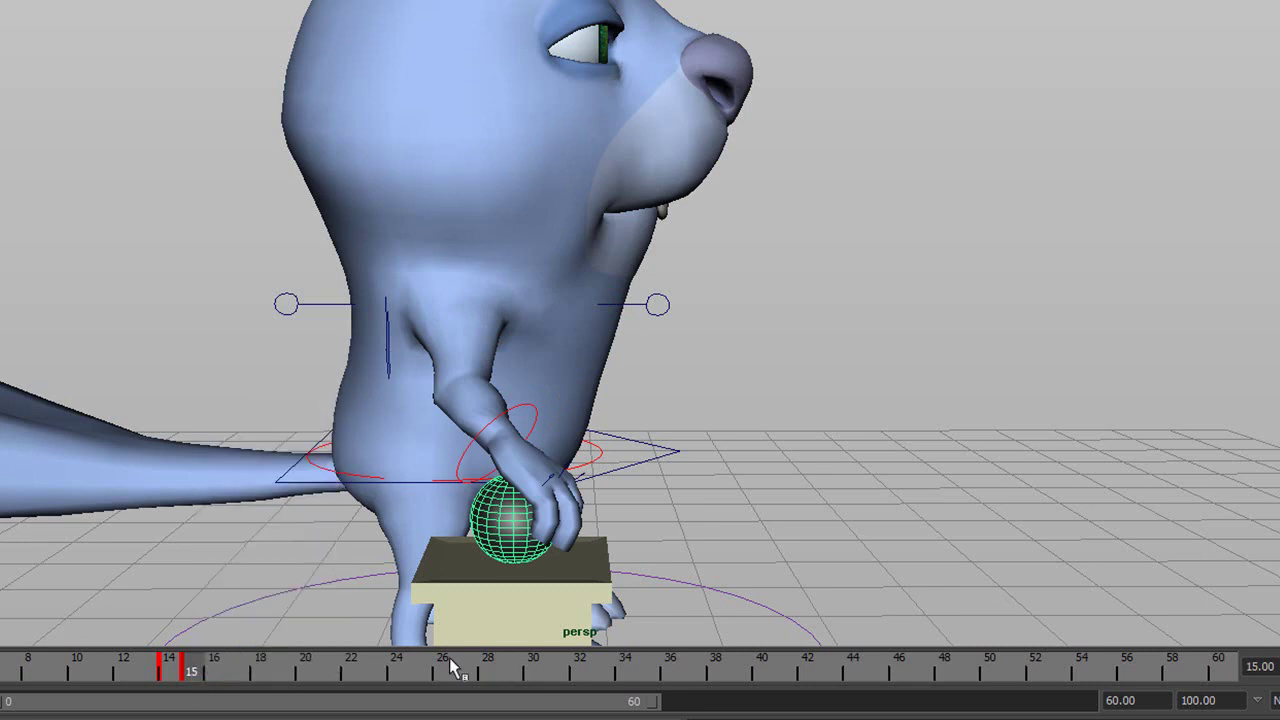
{"action": "left_click", "coordinate": [537, 677]}
{"action": "right_click", "coordinate": [535, 677]}
{"action": "mouse_move", "coordinate": [629, 434]}
{"action": "left_click", "coordinate": [717, 440]}
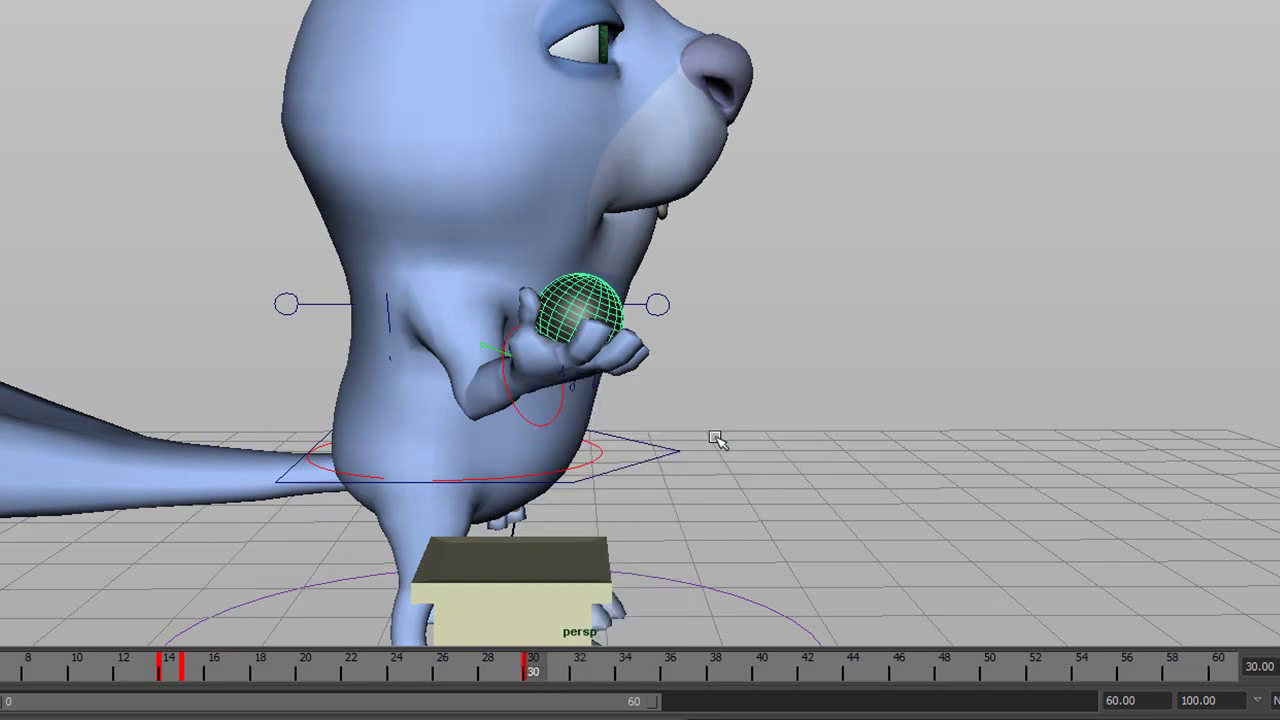
- Isolate the ball's Blend Parent 1 curve in the Graph Editor and select its keys at value 1
{"action": "mouse_move", "coordinate": [523, 677]}
{"action": "left_mouse_down"}
{"action": "mouse_move", "coordinate": [442, 677]}
{"action": "mouse_move", "coordinate": [580, 677]}
{"action": "mouse_move", "coordinate": [330, 677]}
{"action": "mouse_move", "coordinate": [449, 686]}
{"action": "mouse_move", "coordinate": [423, 691]}
{"action": "mouse_move", "coordinate": [297, 680]}
{"action": "mouse_move", "coordinate": [334, 688]}
{"action": "left_mouse_up"}
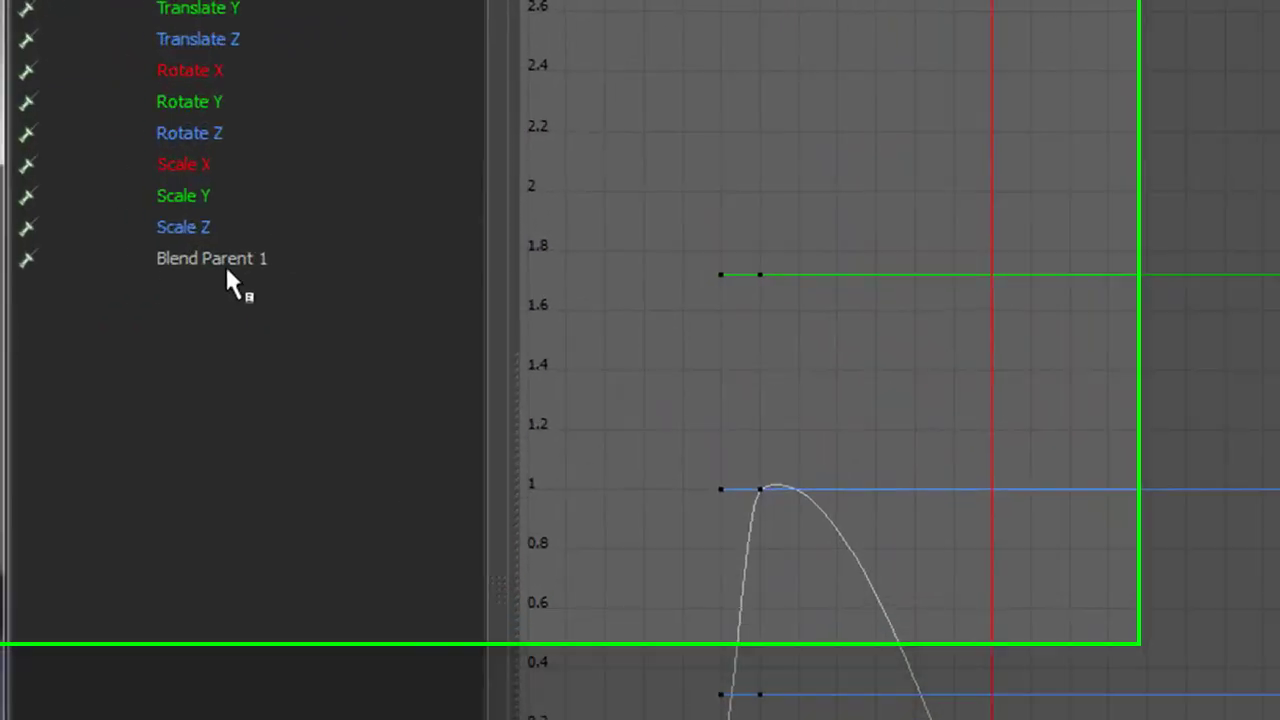
{"action": "left_click", "coordinate": [214, 268]}
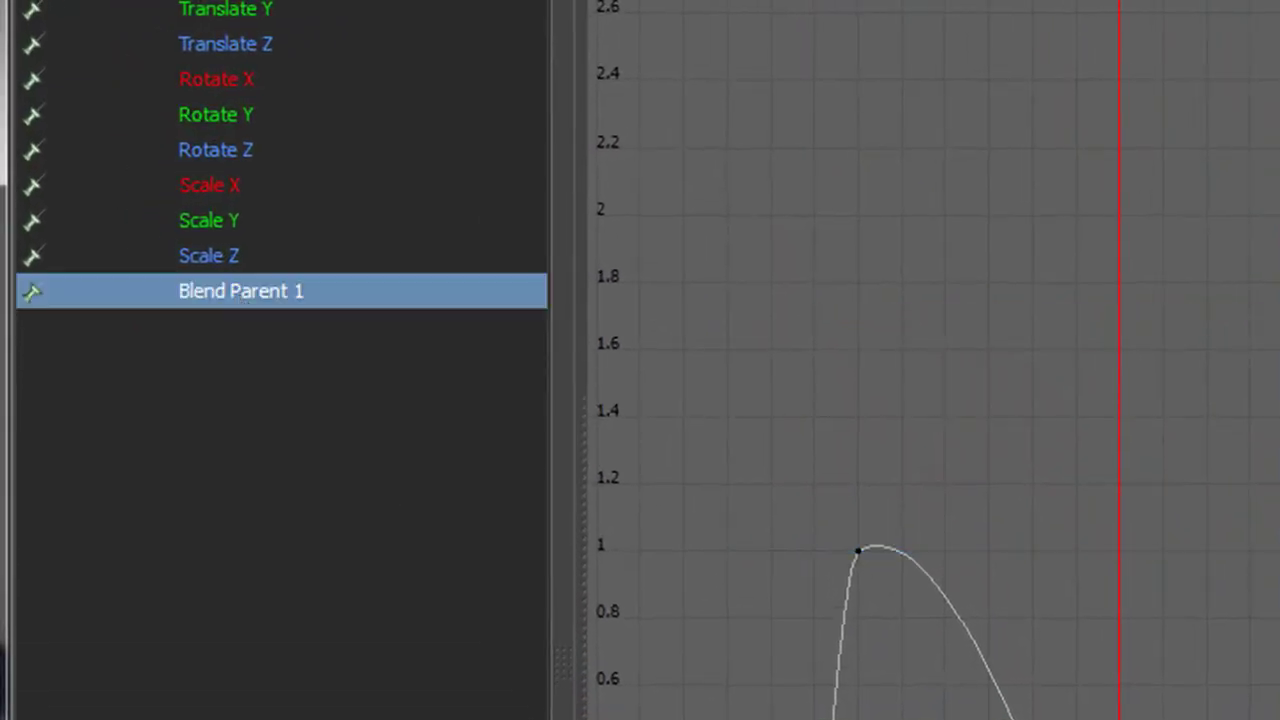
{"action": "left_click_drag", "start_coordinate": [500, 311], "coordinate": [938, 343]}
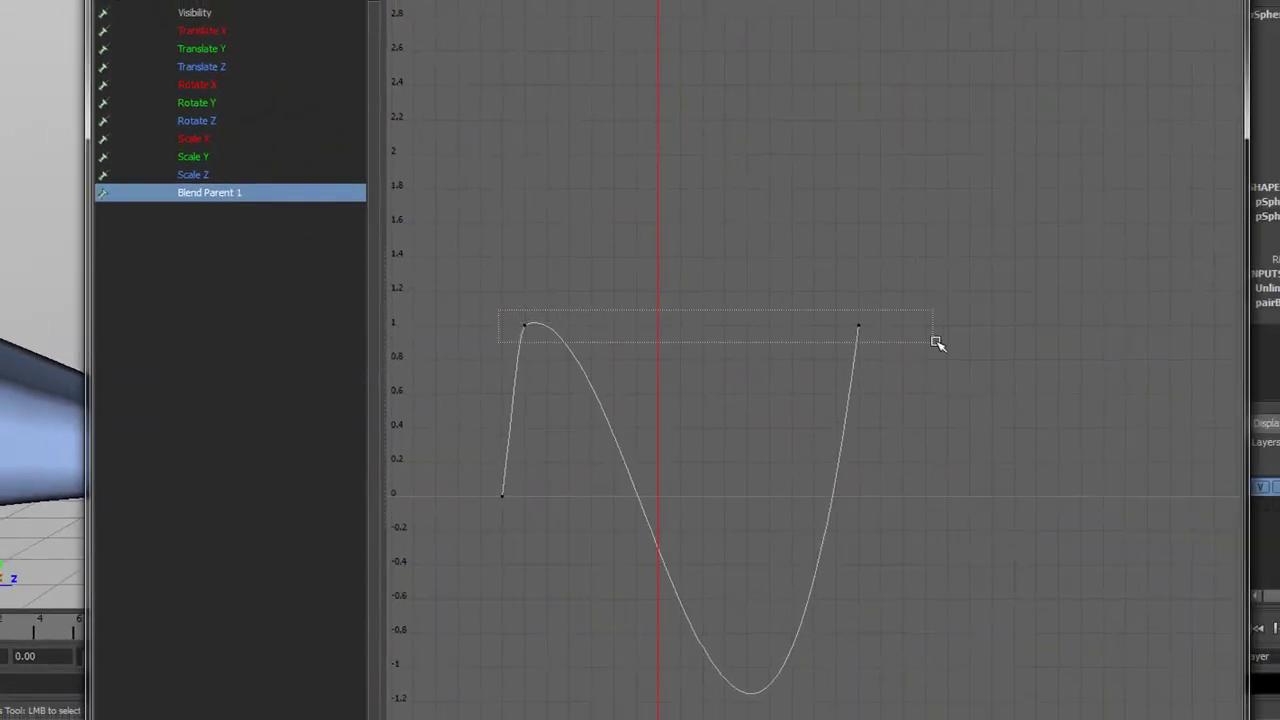
- Try to level the Blend Parent 1 curve between frames 15 and 30 by rotating the key tangents by hand
{"action": "left_click_drag", "start_coordinate": [546, 297], "coordinate": [600, 310]}
{"action": "middle_click_drag", "start_coordinate": [626, 346], "coordinate": [751, 295]}
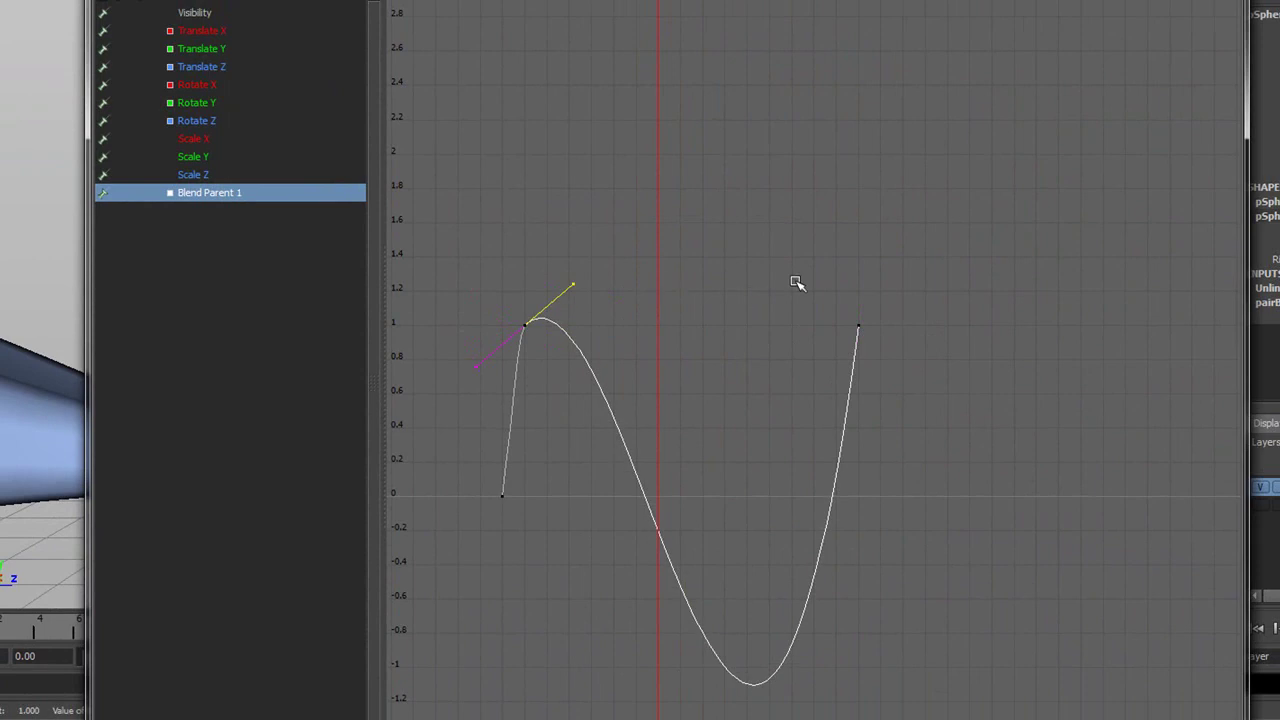
{"action": "left_click_drag", "start_coordinate": [858, 209], "coordinate": [914, 283]}
{"action": "middle_click_drag", "start_coordinate": [914, 283], "coordinate": [963, 340]}
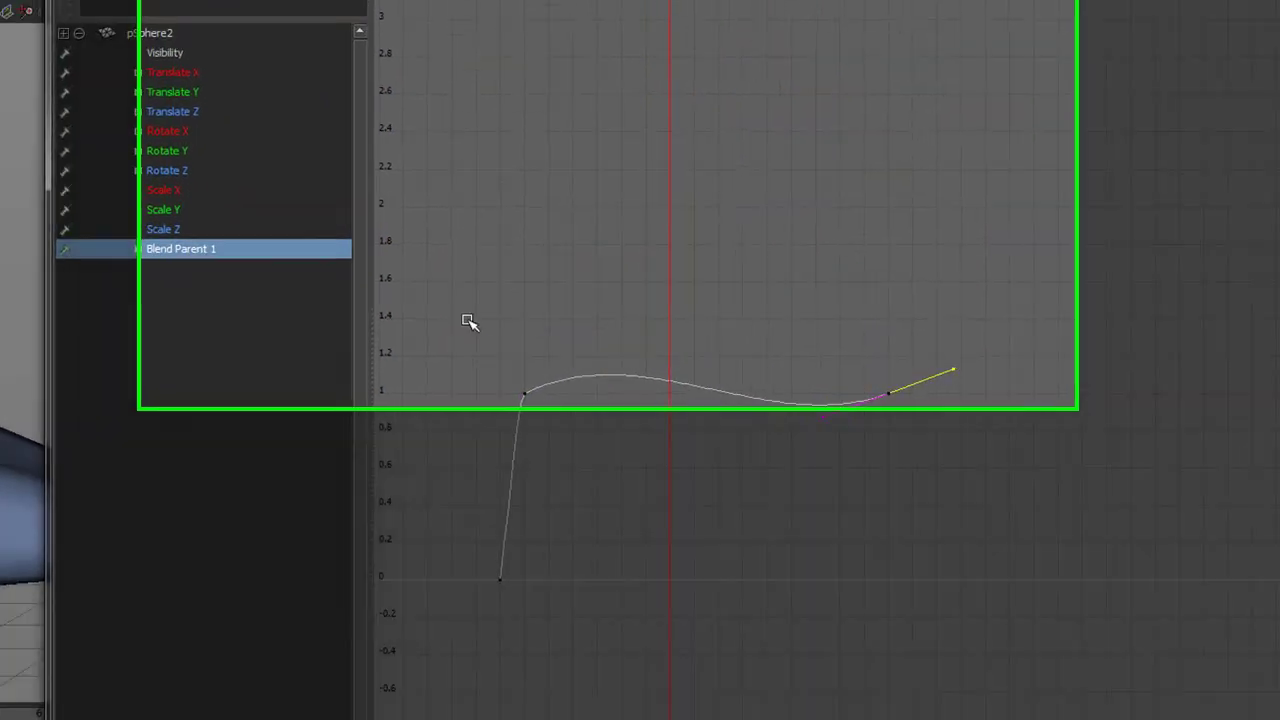
- Apply flat tangents to the Blend Parent 1 keys at frames 15 and 30
{"action": "left_click_drag", "start_coordinate": [468, 321], "coordinate": [930, 440]}
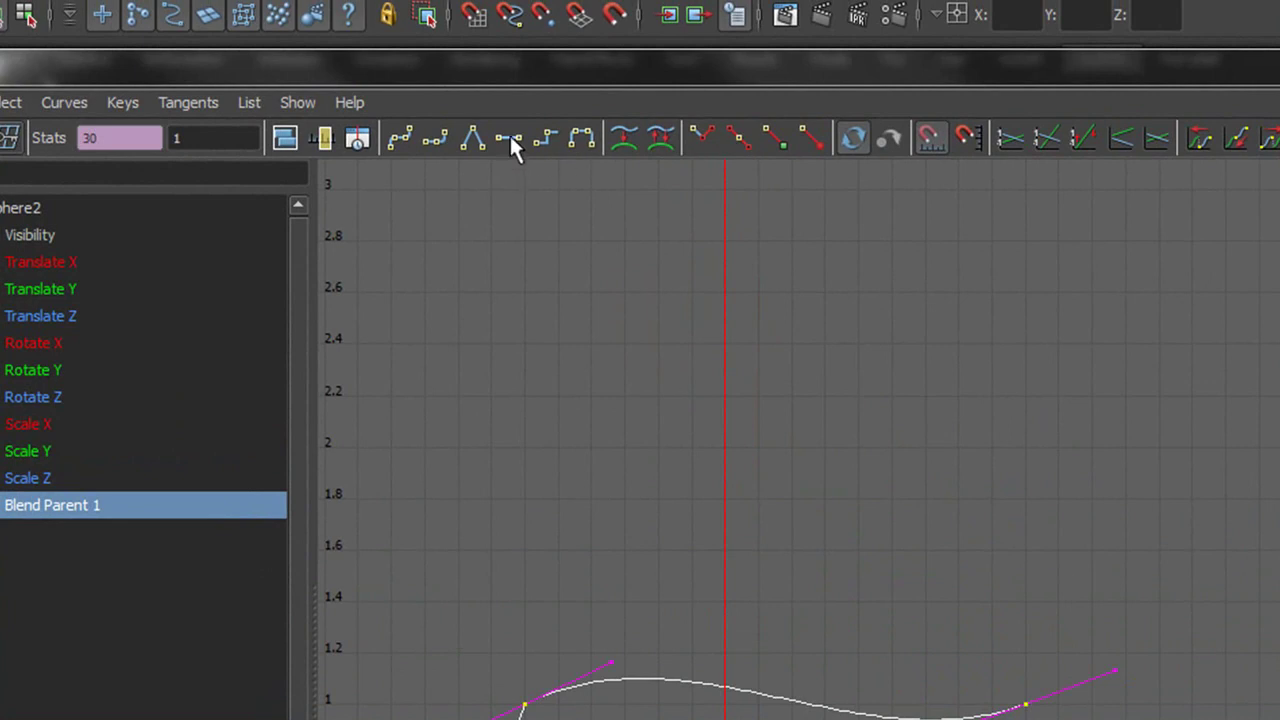
{"action": "left_click", "coordinate": [510, 140]}
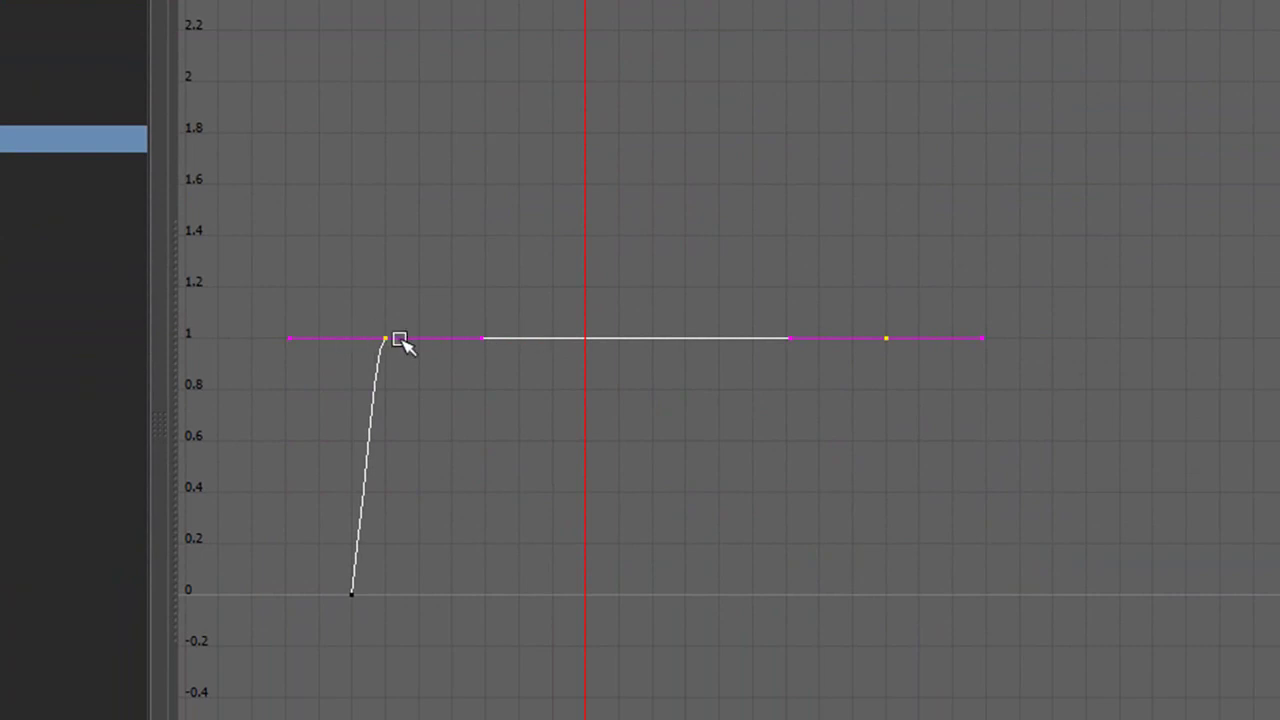
{"action": "left_click_drag", "start_coordinate": [208, 319], "coordinate": [175, 352]}
{"action": "key", "text": "a"}
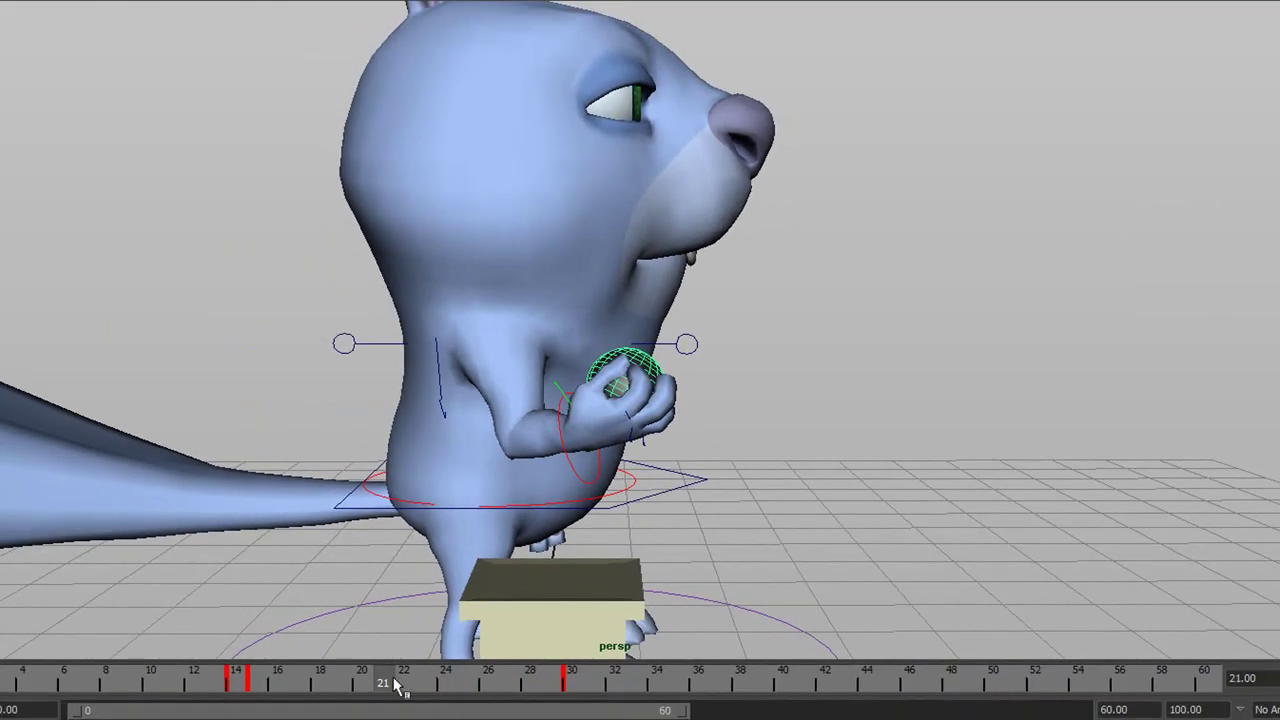
- Copy the ball's key at frame 30 and paste it at frame 31
{"action": "left_click_drag", "start_coordinate": [260, 682], "coordinate": [347, 712]}
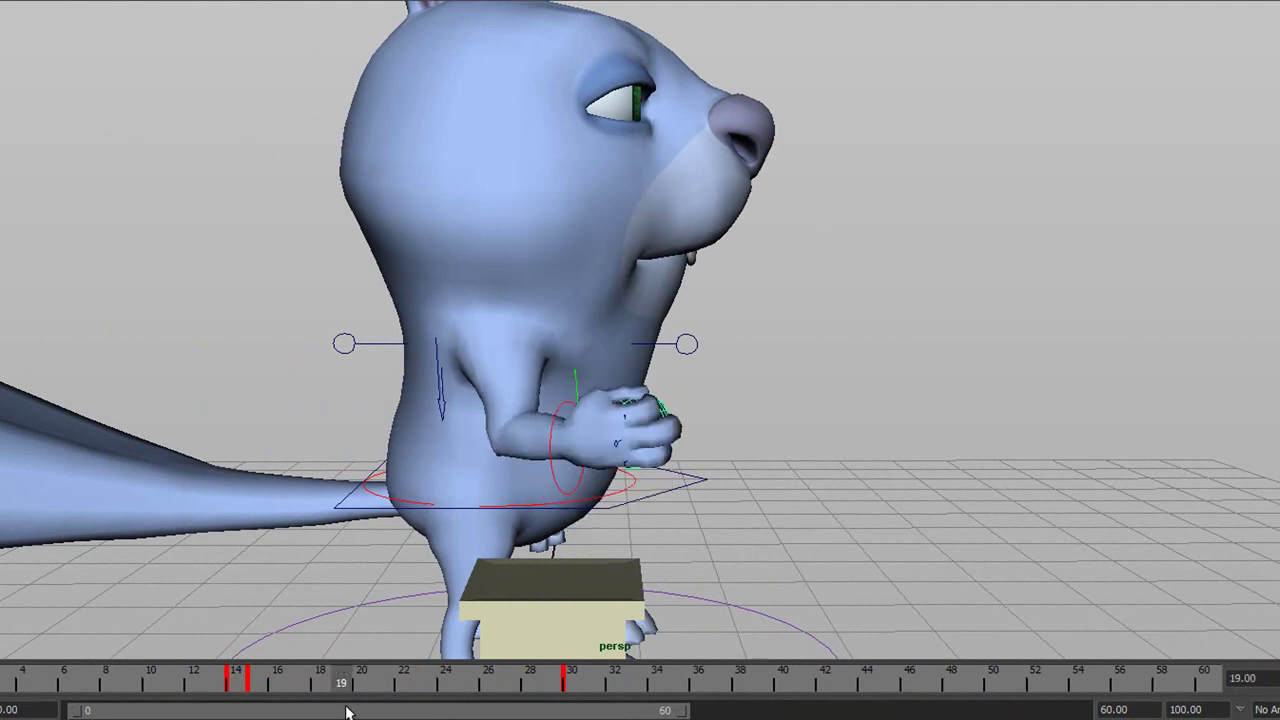
{"action": "left_click_drag", "start_coordinate": [276, 688], "coordinate": [578, 697]}
{"action": "right_click", "coordinate": [572, 686]}
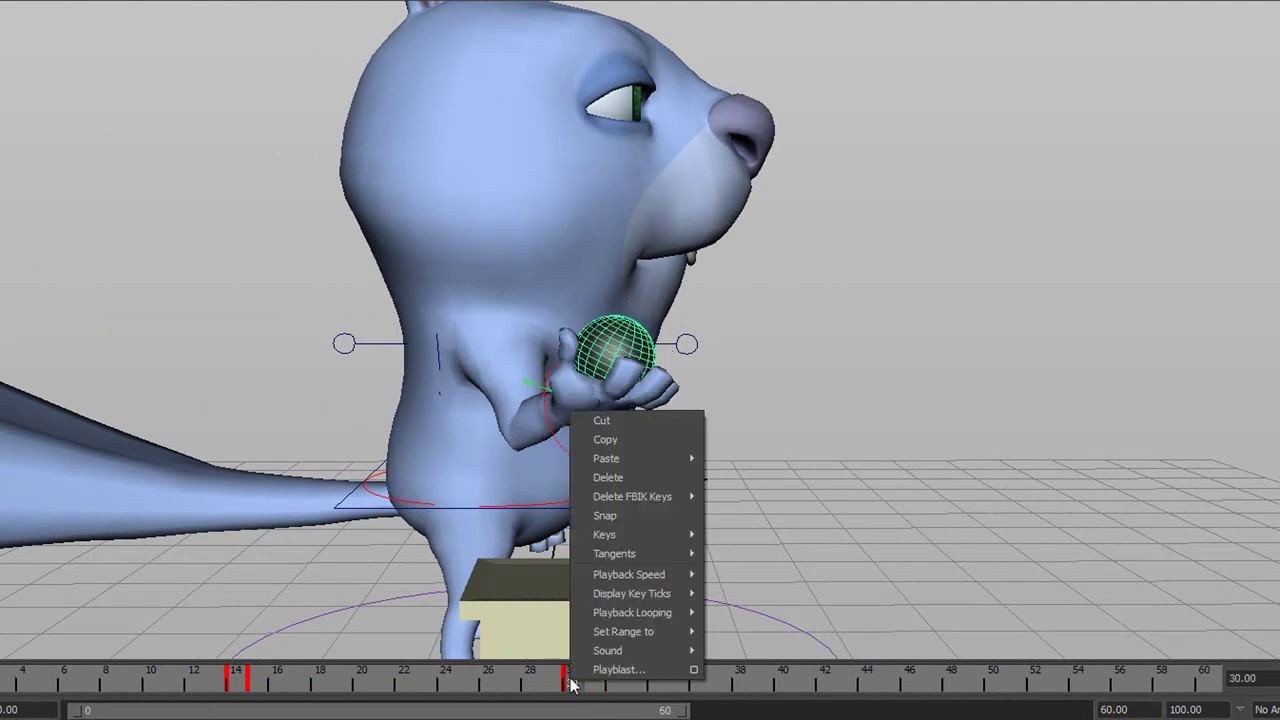
{"action": "left_click", "coordinate": [633, 439]}
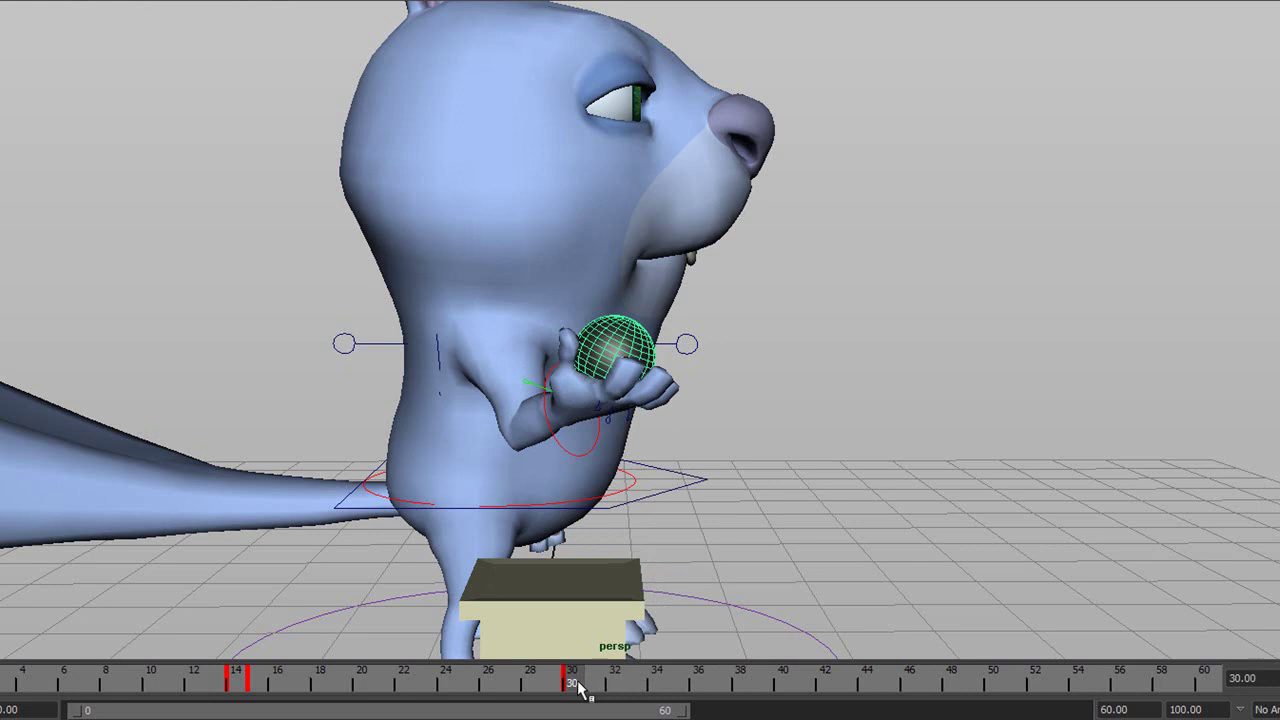
{"action": "left_click_drag", "start_coordinate": [588, 690], "coordinate": [592, 692]}
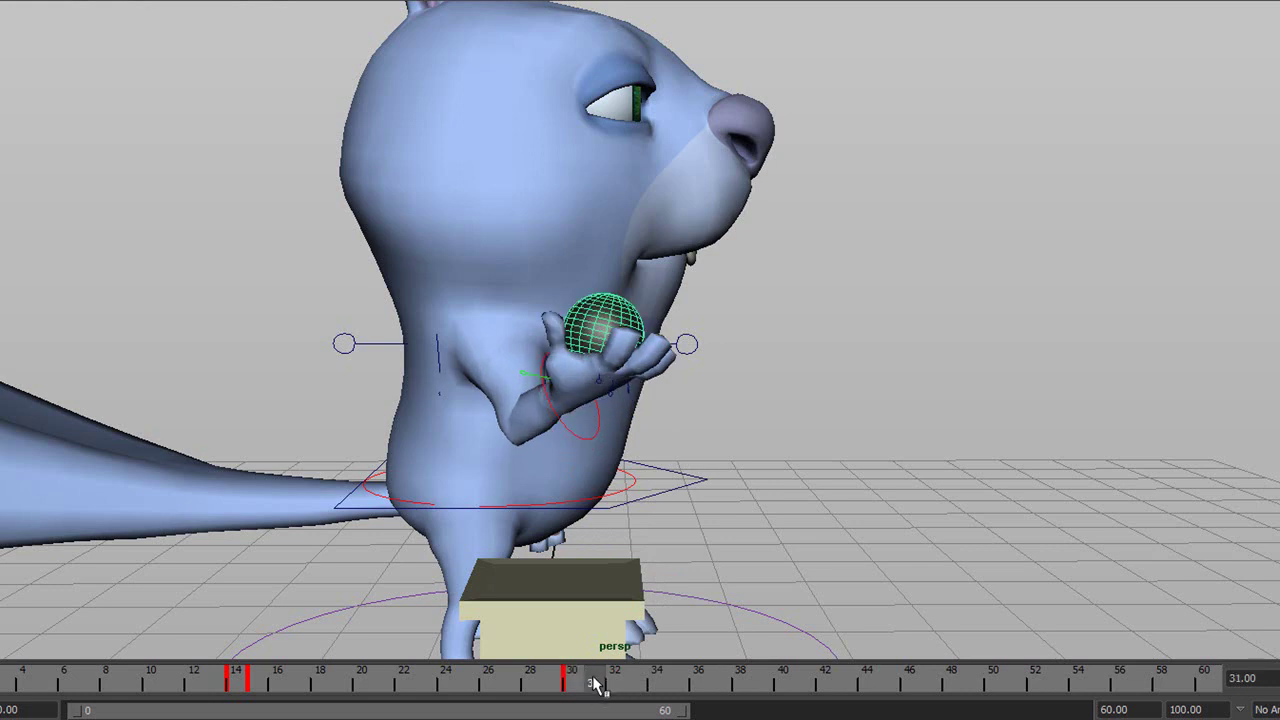
{"action": "right_click", "coordinate": [597, 684]}
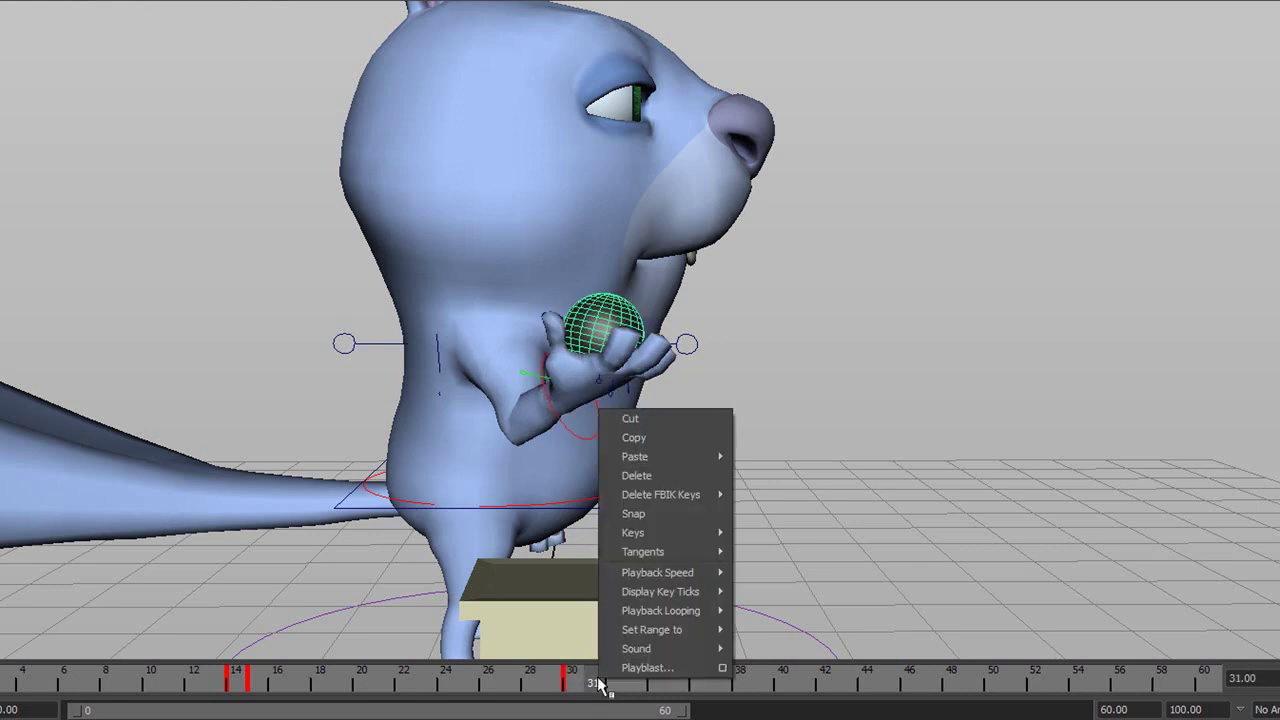
{"action": "mouse_move", "coordinate": [674, 456]}
{"action": "left_click", "coordinate": [768, 467]}
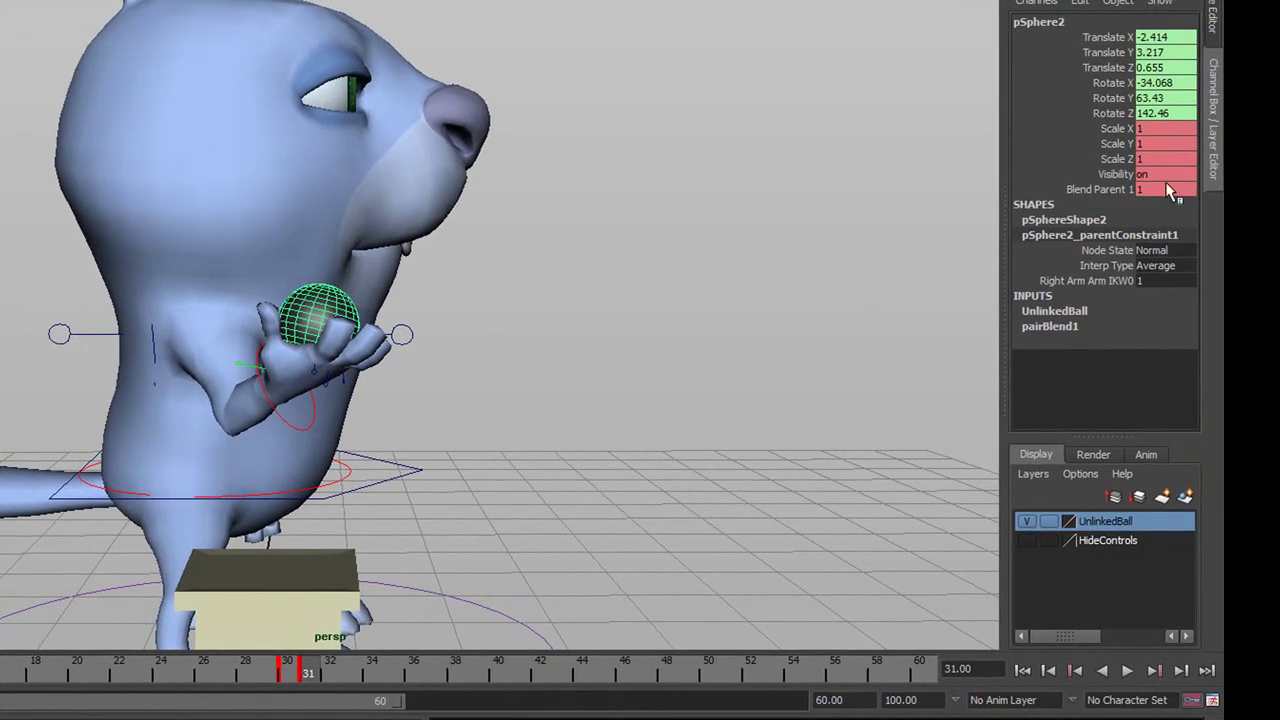
- Set the ball's Blend Parent 1 to 0 at frame 31
{"action": "double_click", "coordinate": [1150, 188]}
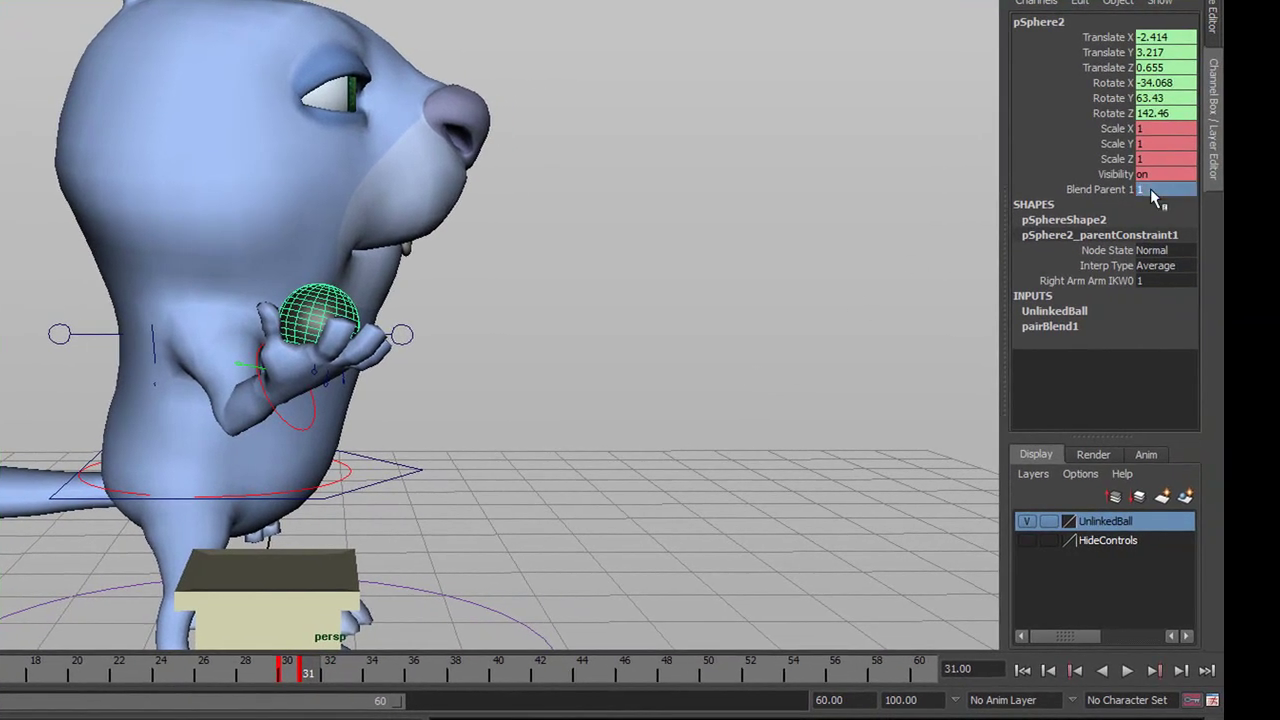
{"action": "key", "text": "Return"}
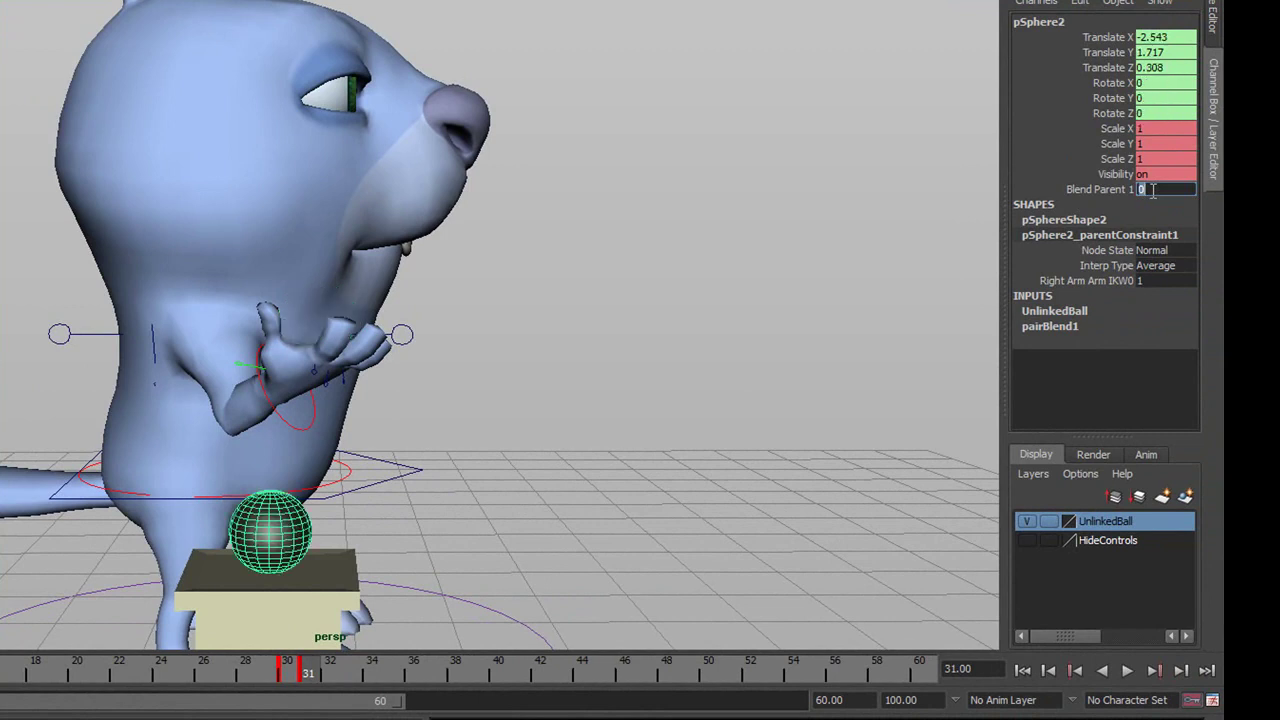
- Copy the ball's key at frame 30 again and paste it over the key at frame 31
{"action": "left_click_drag", "start_coordinate": [318, 668], "coordinate": [287, 674]}
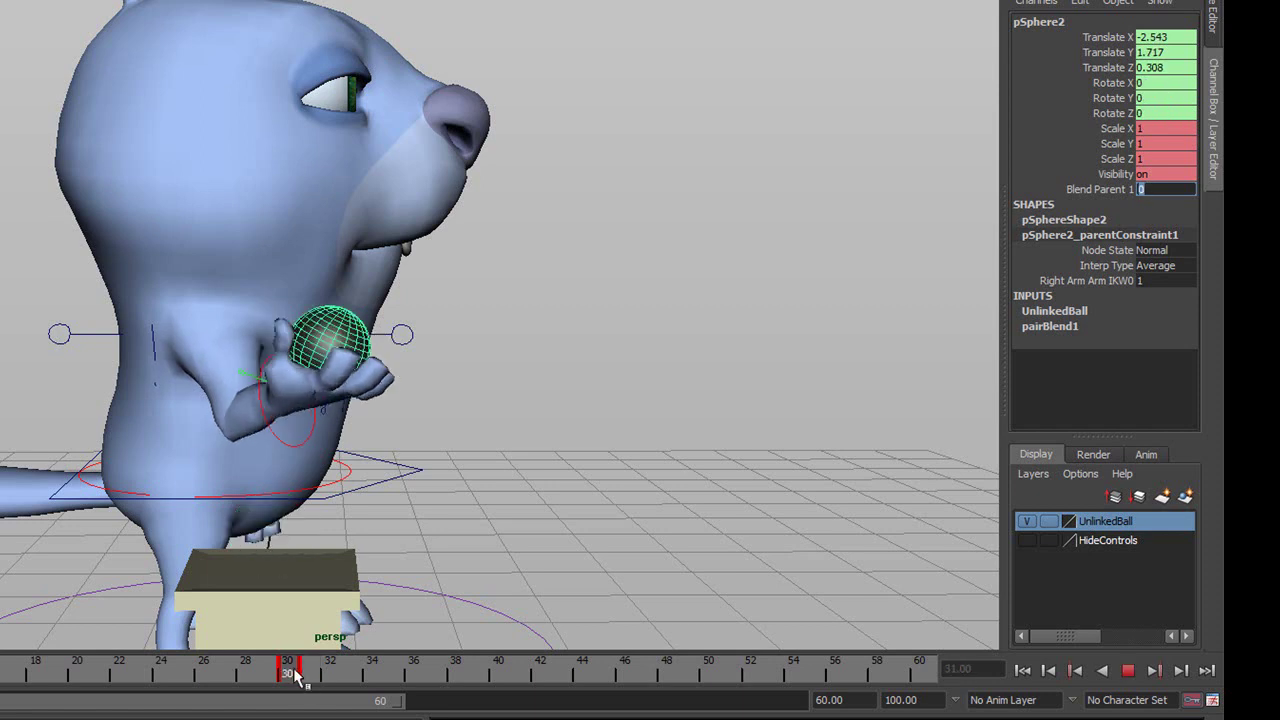
{"action": "right_click", "coordinate": [287, 674]}
{"action": "left_click", "coordinate": [343, 450]}
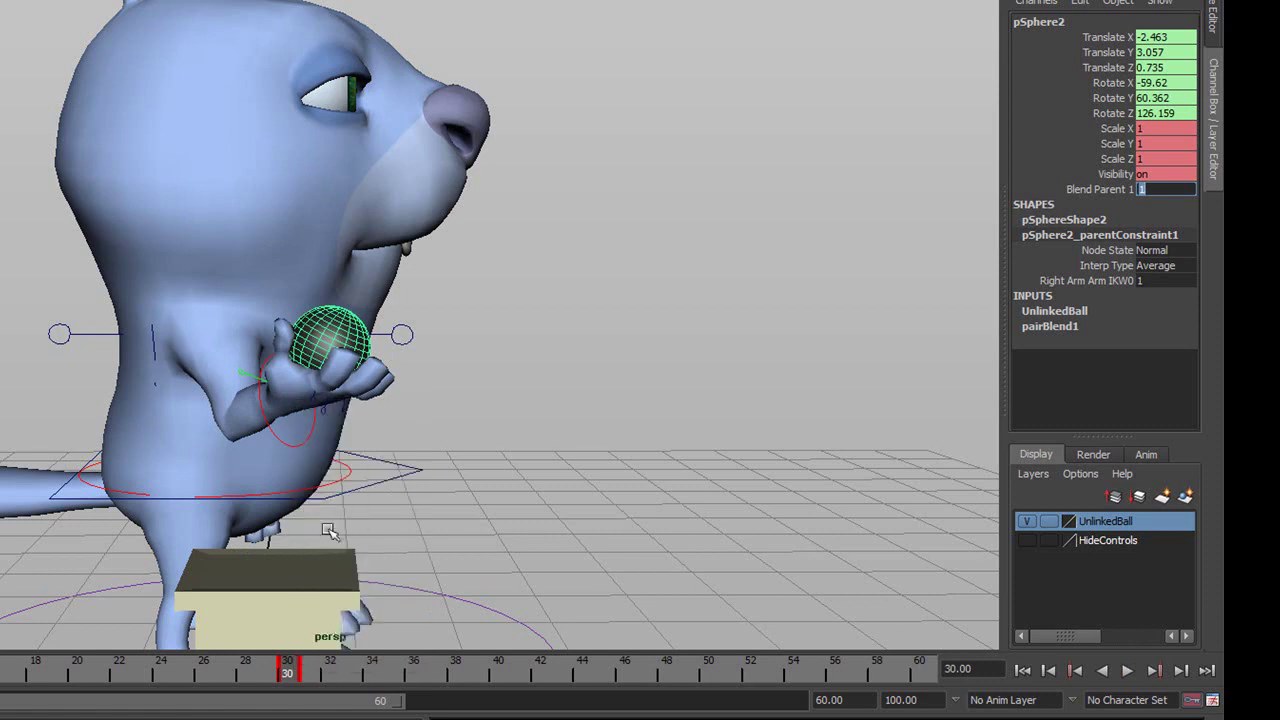
{"action": "left_click", "coordinate": [310, 674]}
{"action": "right_click", "coordinate": [310, 674]}
{"action": "mouse_move", "coordinate": [405, 457]}
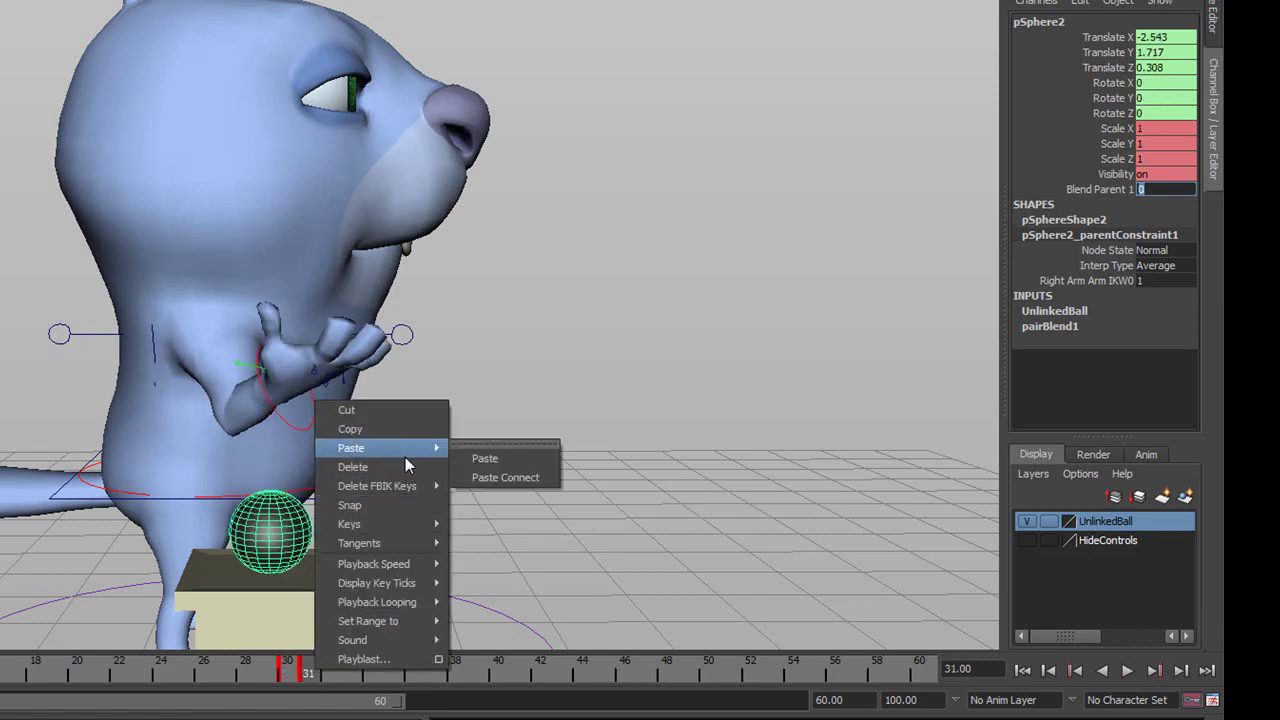
{"action": "left_click", "coordinate": [466, 458]}
- Switch the ball's Blend Parent 1 to 0 at frame 31 to release it from the hand
{"action": "double_click", "coordinate": [1148, 189]}
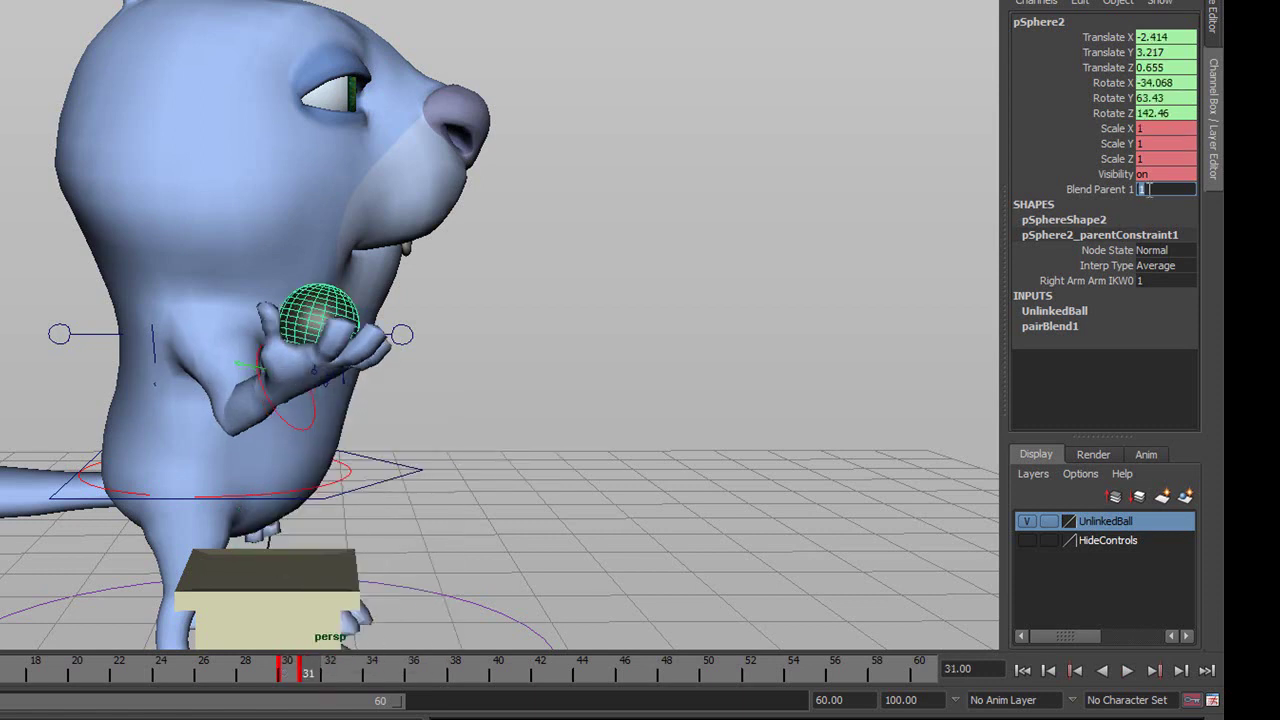
{"action": "key", "text": "Return"}
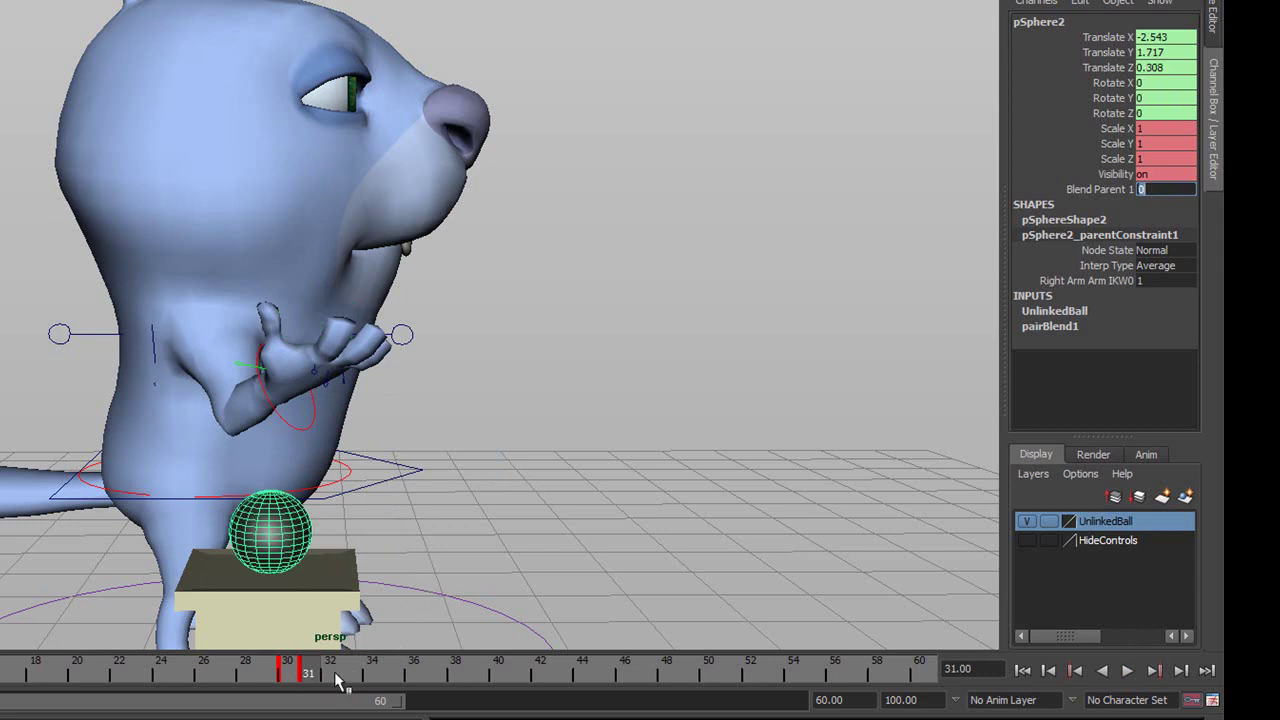
{"action": "left_click_drag", "start_coordinate": [300, 674], "coordinate": [315, 680]}
{"action": "type", "text": "w"}
{"action": "key", "text": "Return"}
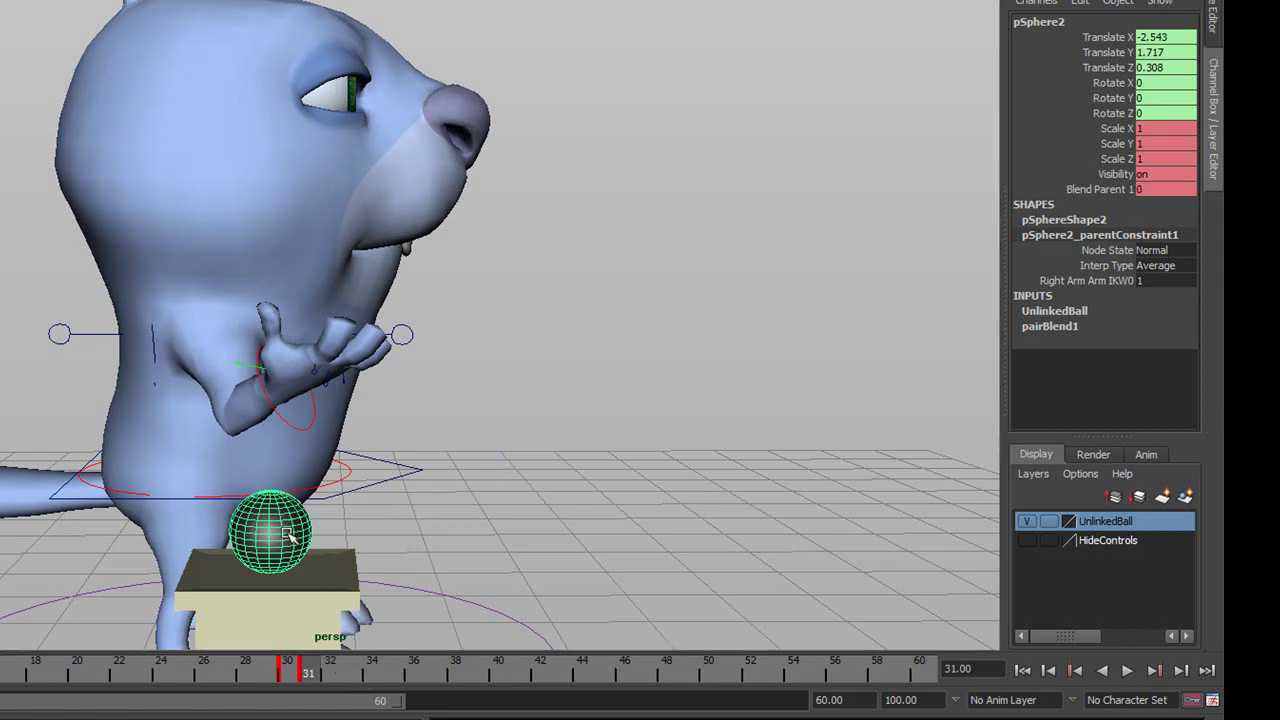
- Move the ball up into the right palm at frame 31 and compare its position with frame 30
{"action": "key", "text": "w"}
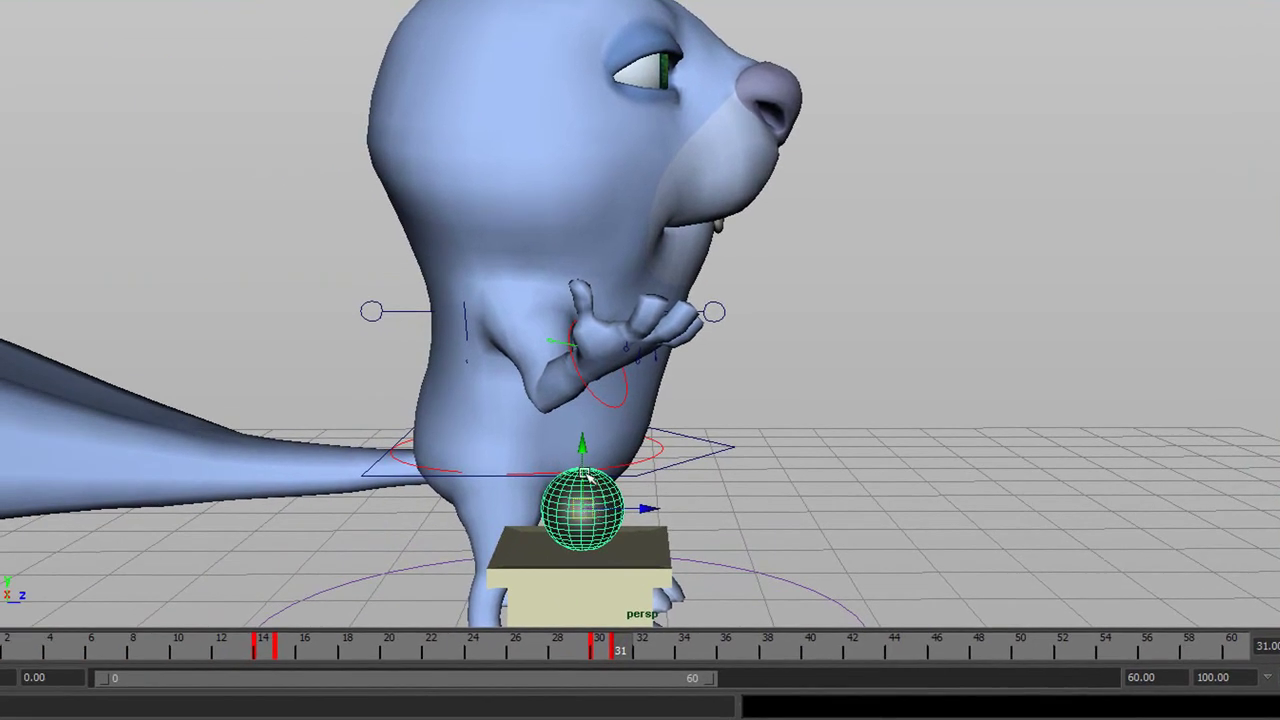
{"action": "left_click_drag", "start_coordinate": [585, 478], "coordinate": [630, 253]}
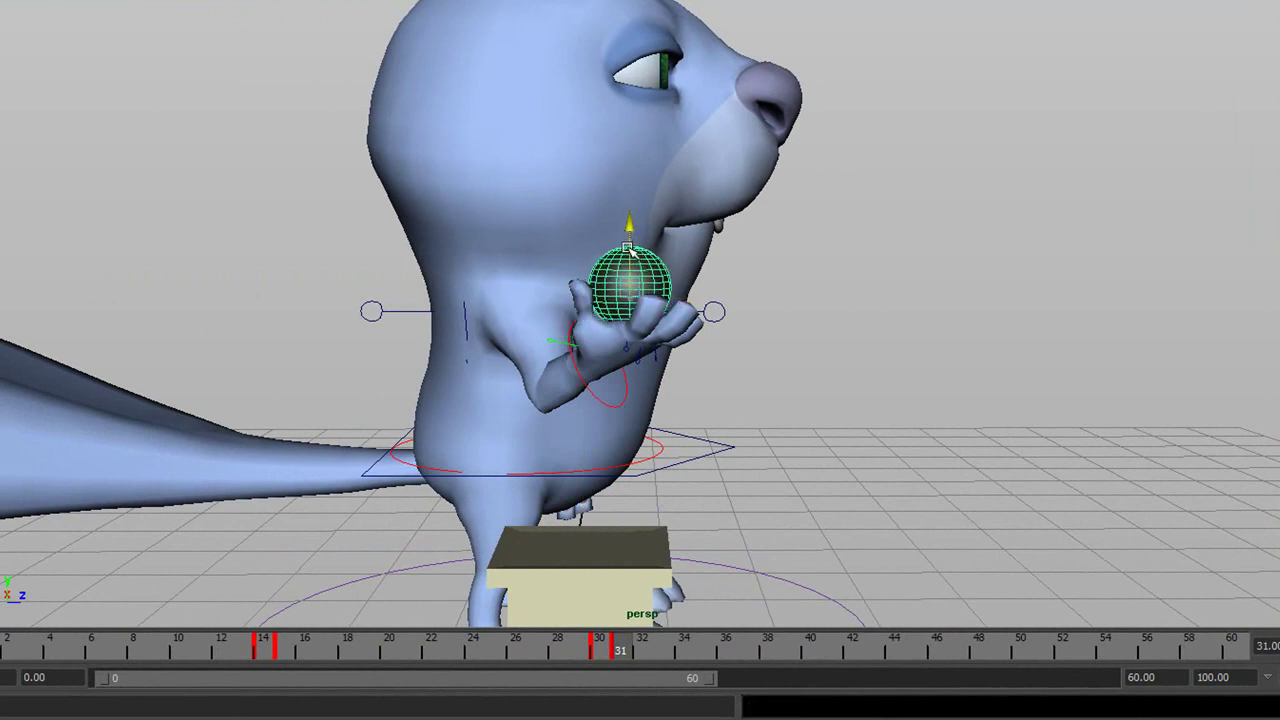
{"action": "left_click_drag", "start_coordinate": [810, 416], "coordinate": [811, 457], "text": "alt"}
{"action": "left_click_drag", "start_coordinate": [622, 655], "coordinate": [595, 668]}
{"action": "left_click_drag", "start_coordinate": [597, 657], "coordinate": [614, 667]}
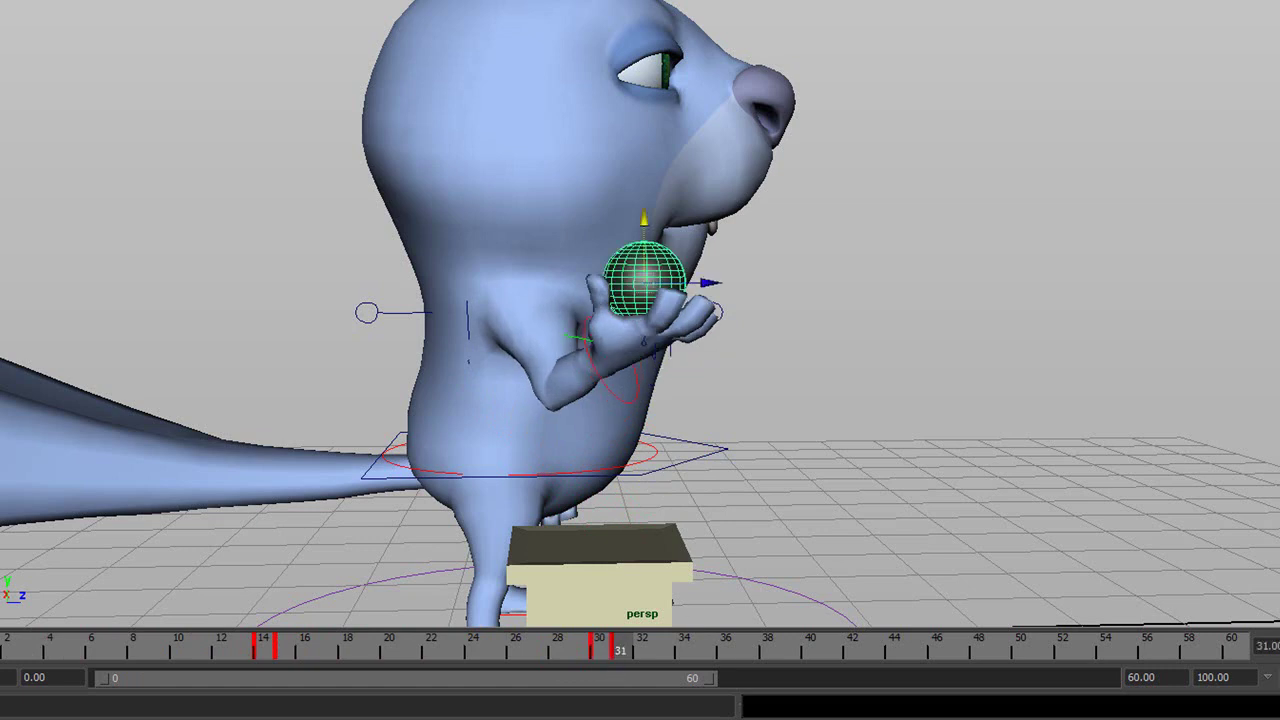
{"action": "mouse_move", "coordinate": [624, 651]}
{"action": "left_mouse_down"}
{"action": "mouse_move", "coordinate": [1014, 654]}
{"action": "mouse_move", "coordinate": [737, 666]}
{"action": "mouse_move", "coordinate": [623, 663]}
{"action": "mouse_move", "coordinate": [1057, 651]}
{"action": "mouse_move", "coordinate": [623, 669]}
{"action": "mouse_move", "coordinate": [770, 680]}
{"action": "mouse_move", "coordinate": [619, 671]}
{"action": "left_mouse_up"}
{"action": "key", "text": "w"}
{"action": "left_click_drag", "start_coordinate": [686, 283], "coordinate": [715, 499], "text": "alt"}
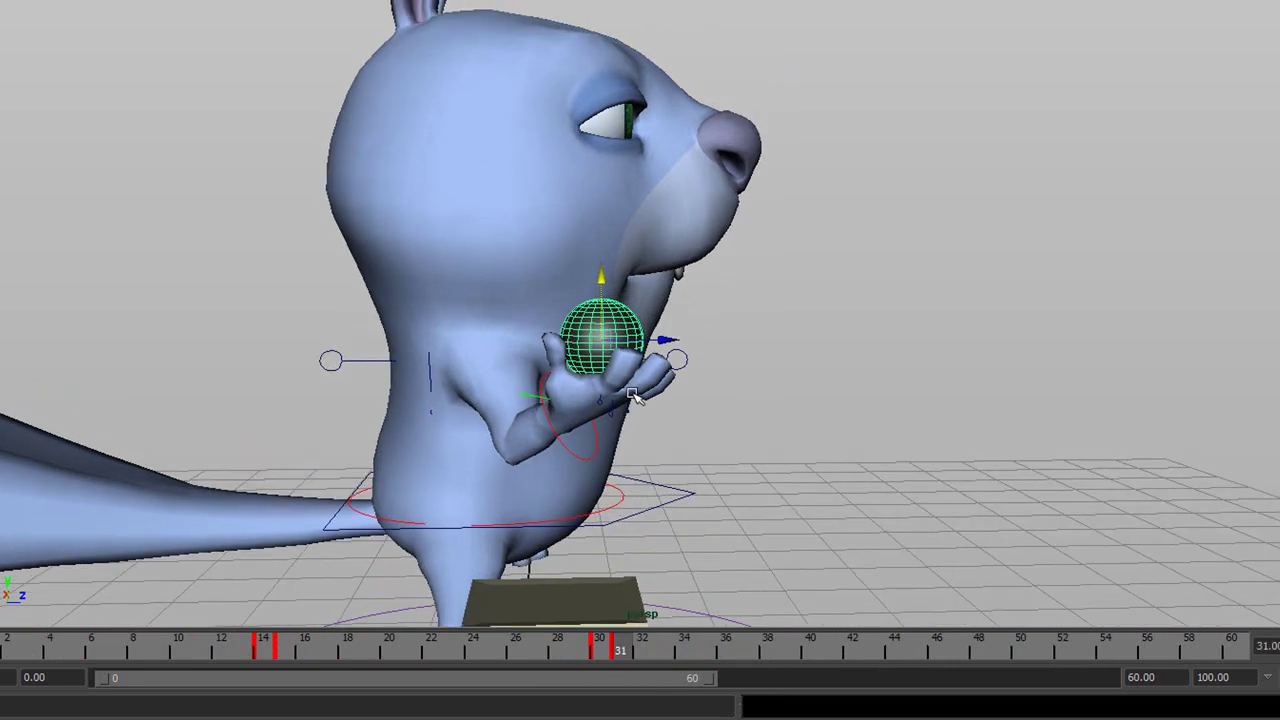
- Select the right hand control and examine its motion between frames 31 and 47 to time the toss
{"action": "left_click", "coordinate": [590, 456]}
{"action": "left_click_drag", "start_coordinate": [630, 670], "coordinate": [960, 668]}
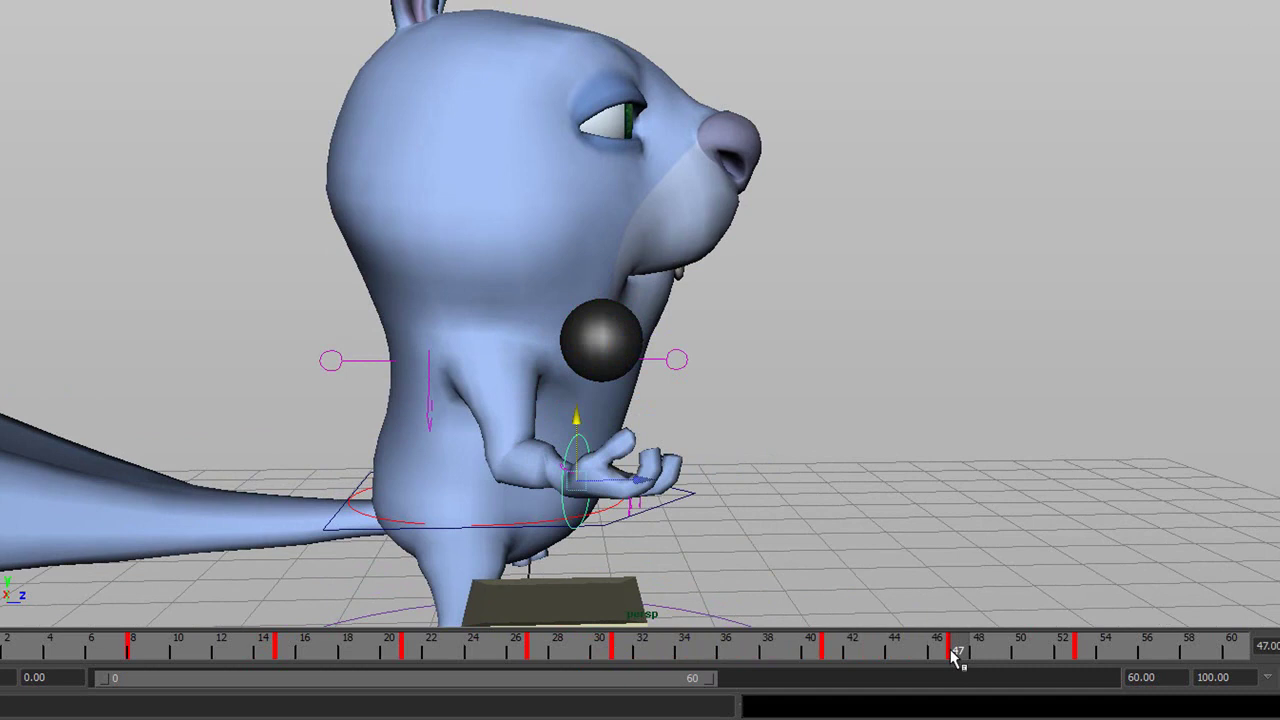
{"action": "left_click_drag", "start_coordinate": [955, 655], "coordinate": [813, 655]}
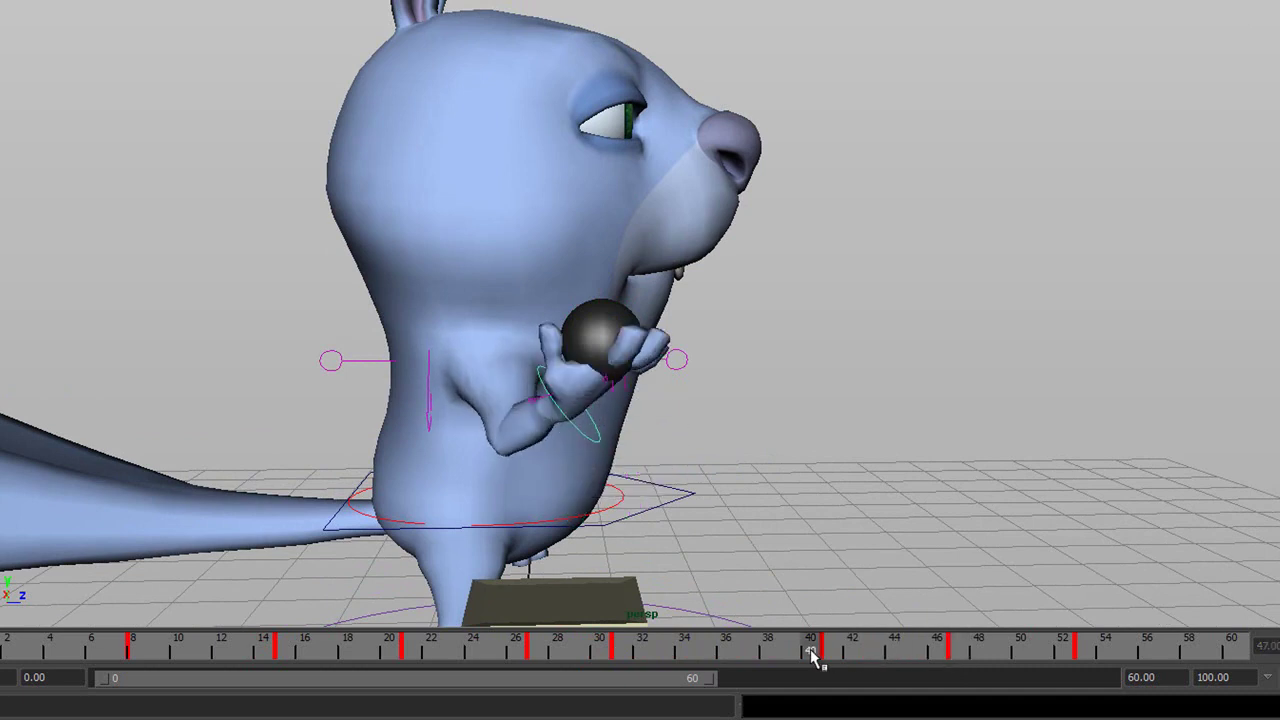
{"action": "left_click", "coordinate": [622, 652]}
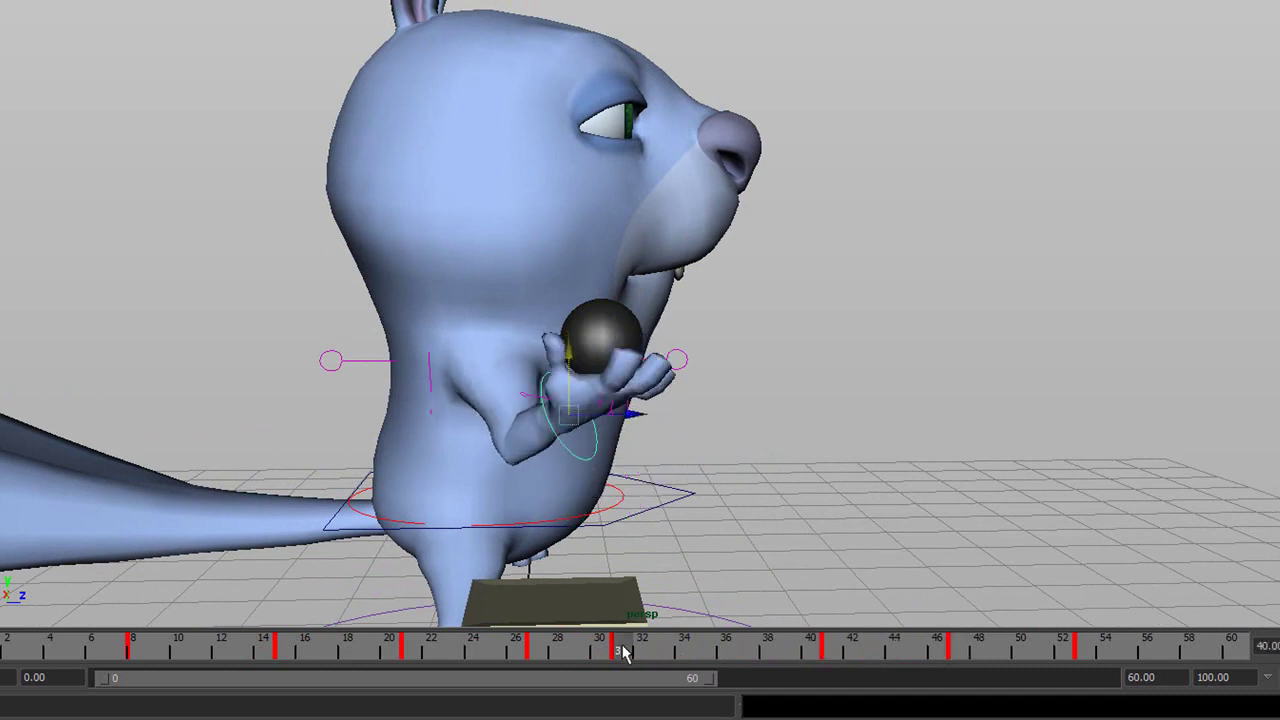
{"action": "left_click", "coordinate": [958, 652]}
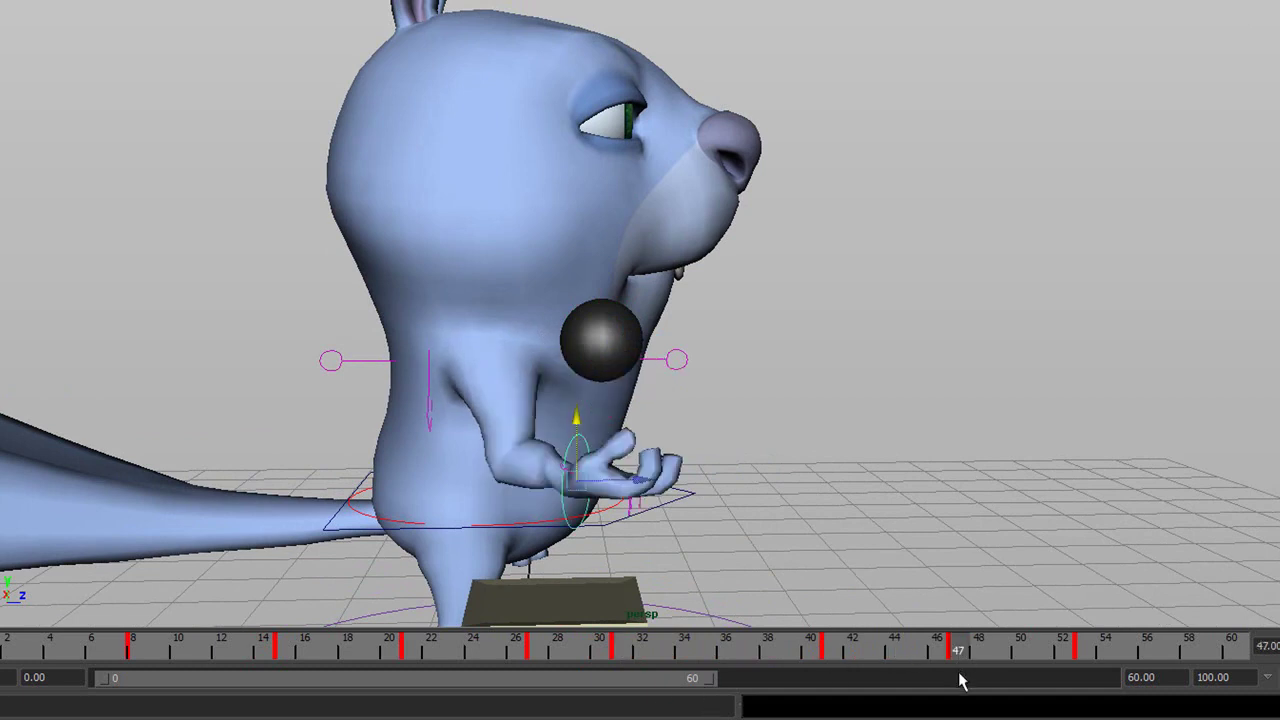
- Raise the ball to a Translate Y of about 5.46 at frame 40 and key it there
{"action": "left_click", "coordinate": [811, 652]}
{"action": "left_click", "coordinate": [603, 320]}
{"action": "middle_click_drag", "start_coordinate": [813, 357], "coordinate": [782, 420], "text": "alt"}
{"action": "left_click_drag", "start_coordinate": [577, 376], "coordinate": [601, 86]}
{"action": "key", "text": "s"}
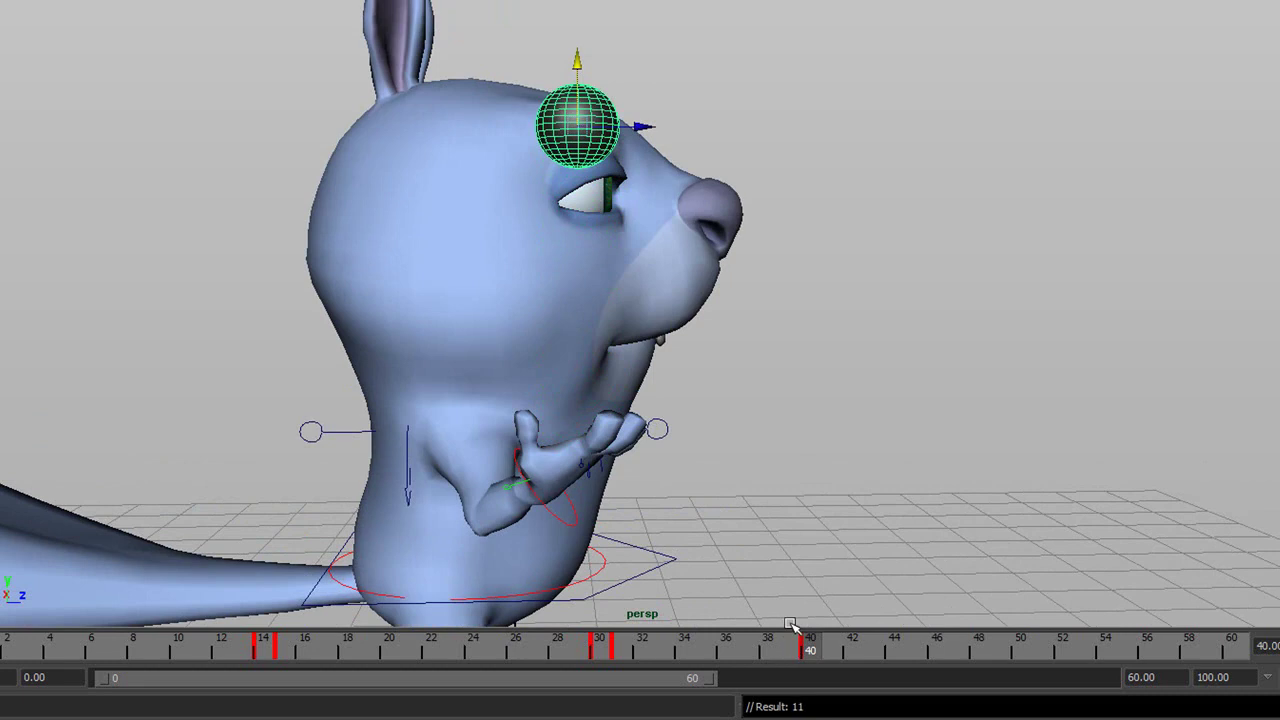
- Examine the toss from frame 31 onward and the right hand control's keys to find the catch frame
{"action": "left_click", "coordinate": [616, 651]}
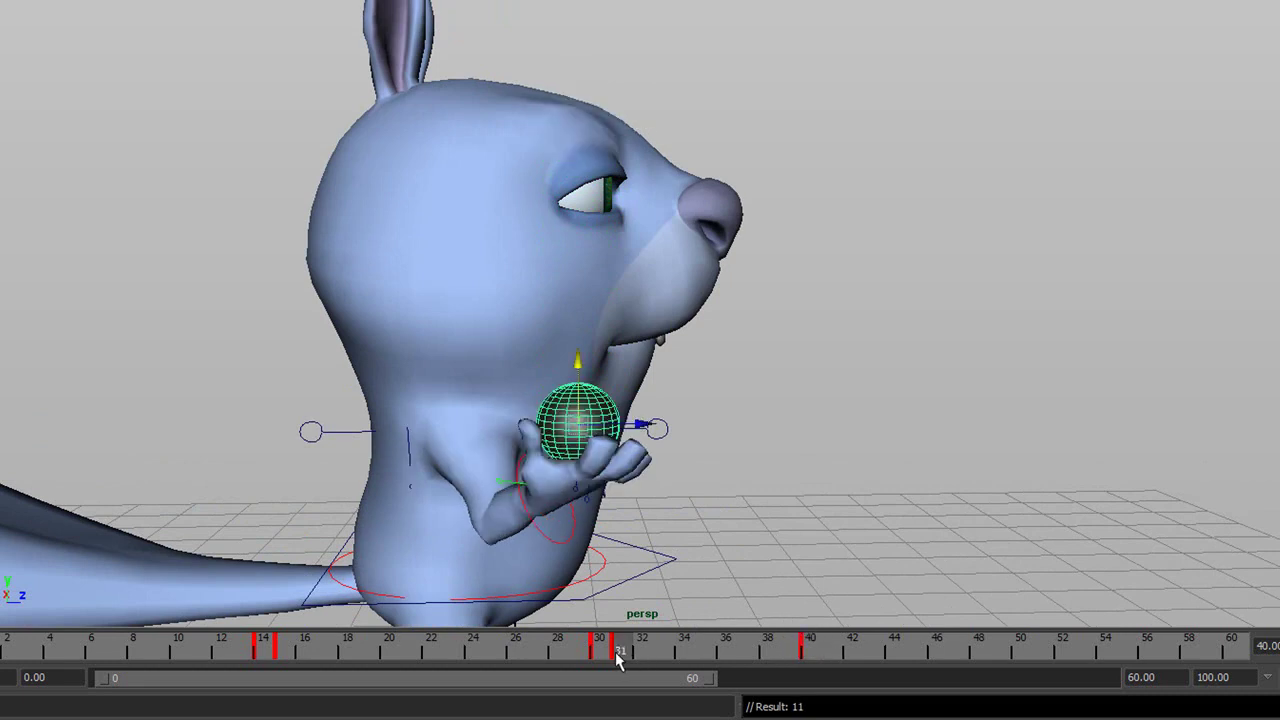
{"action": "mouse_move", "coordinate": [622, 664]}
{"action": "left_mouse_down"}
{"action": "mouse_move", "coordinate": [894, 671]}
{"action": "mouse_move", "coordinate": [600, 686]}
{"action": "mouse_move", "coordinate": [917, 700]}
{"action": "left_mouse_up"}
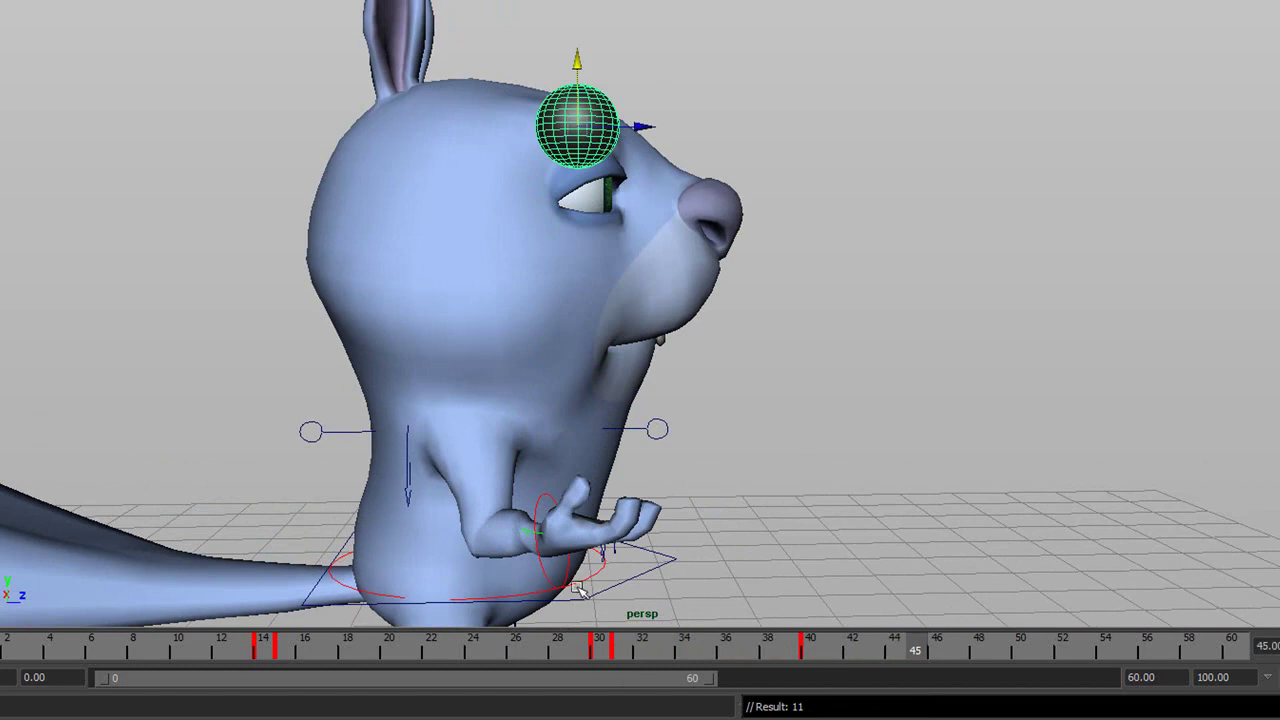
{"action": "left_click", "coordinate": [545, 575]}
{"action": "left_click_drag", "start_coordinate": [826, 655], "coordinate": [943, 658]}
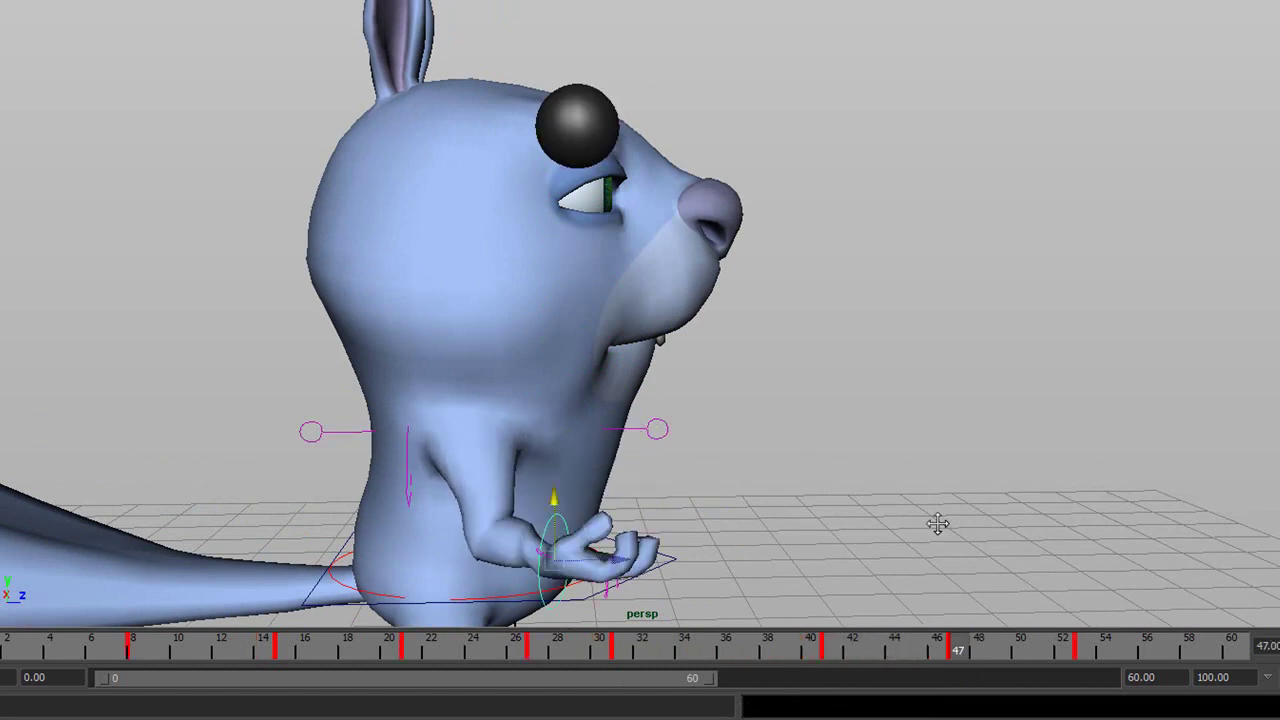
{"action": "left_click_drag", "start_coordinate": [934, 523], "coordinate": [1006, 583], "text": "alt"}
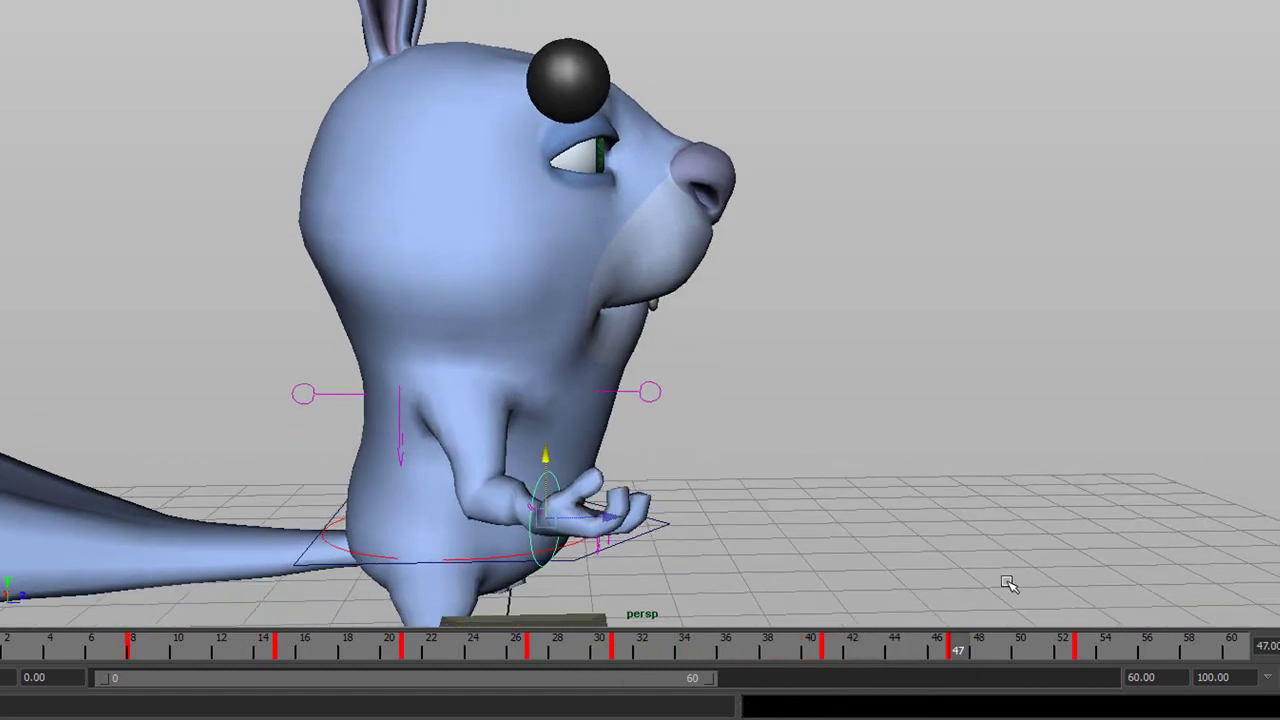
- Copy the ball's key at frame 30 and paste it at frame 47 to attach the ball to the hand again
{"action": "left_click", "coordinate": [568, 70]}
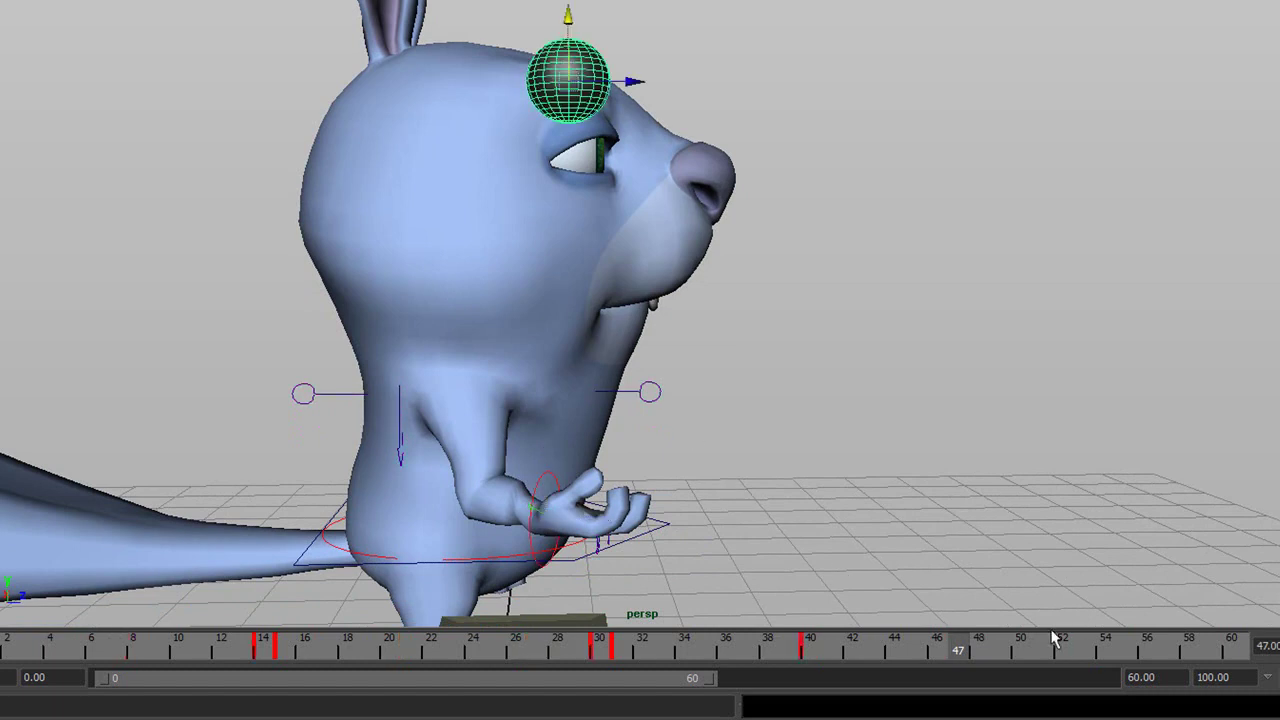
{"action": "mouse_move", "coordinate": [604, 660]}
{"action": "left_mouse_down"}
{"action": "mouse_move", "coordinate": [623, 657]}
{"action": "mouse_move", "coordinate": [610, 665]}
{"action": "left_mouse_up"}
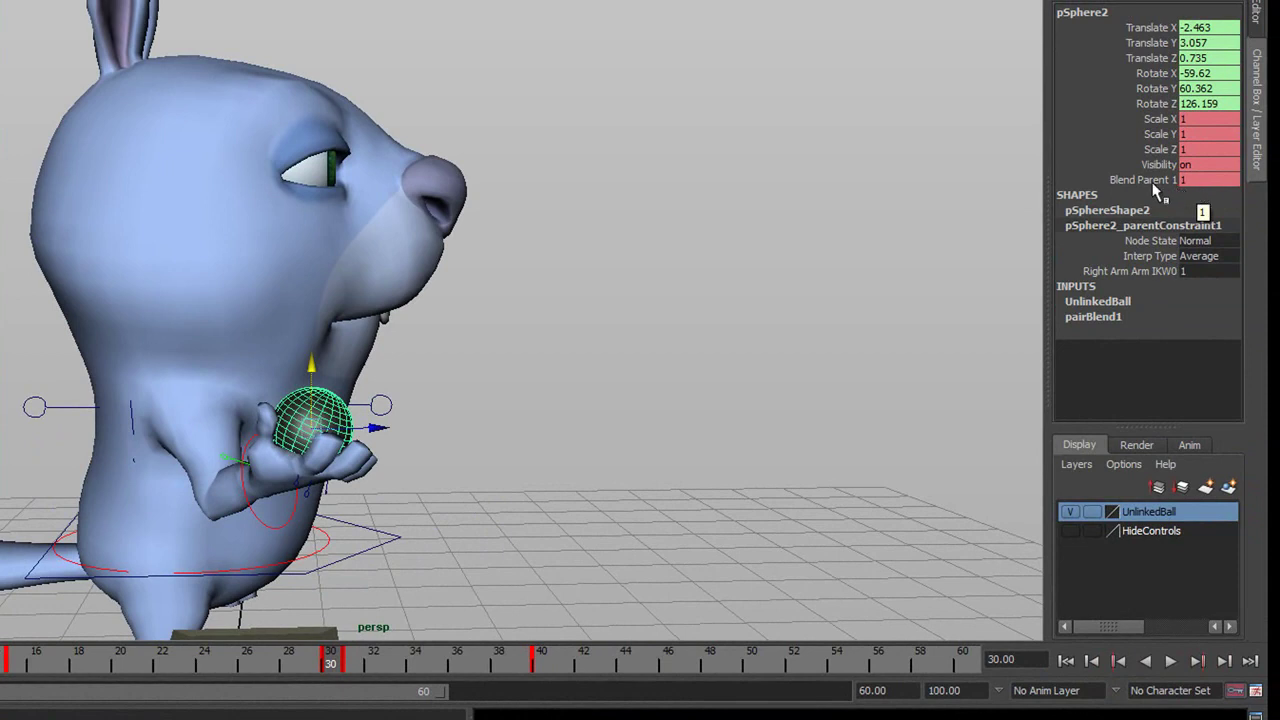
{"action": "right_click", "coordinate": [330, 663]}
{"action": "left_click", "coordinate": [384, 417]}
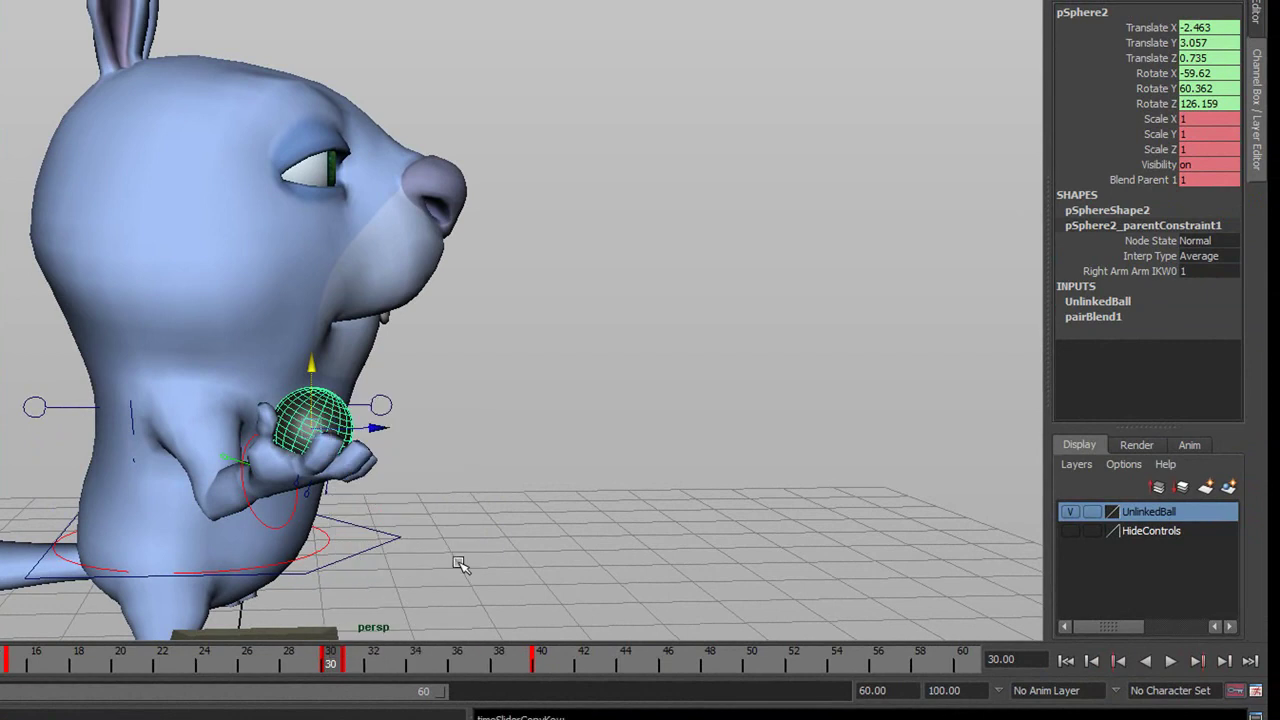
{"action": "left_click", "coordinate": [697, 670]}
{"action": "right_click", "coordinate": [697, 670]}
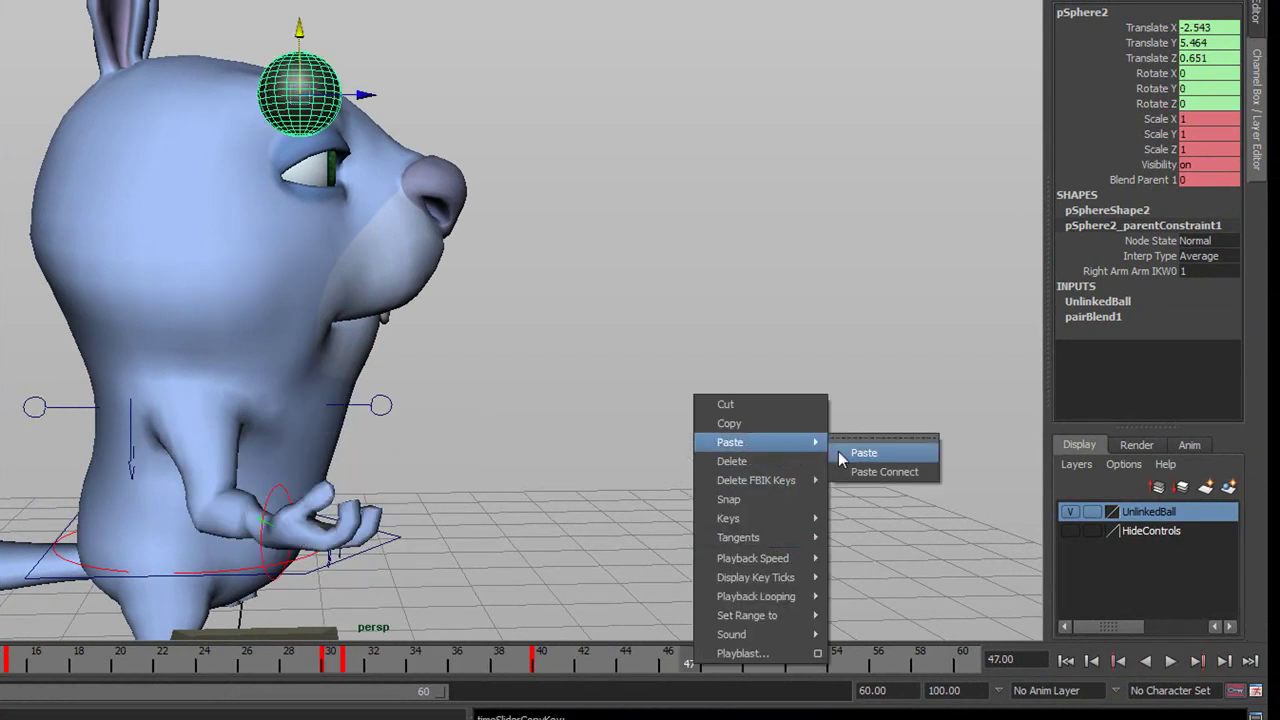
{"action": "left_click", "coordinate": [845, 447]}
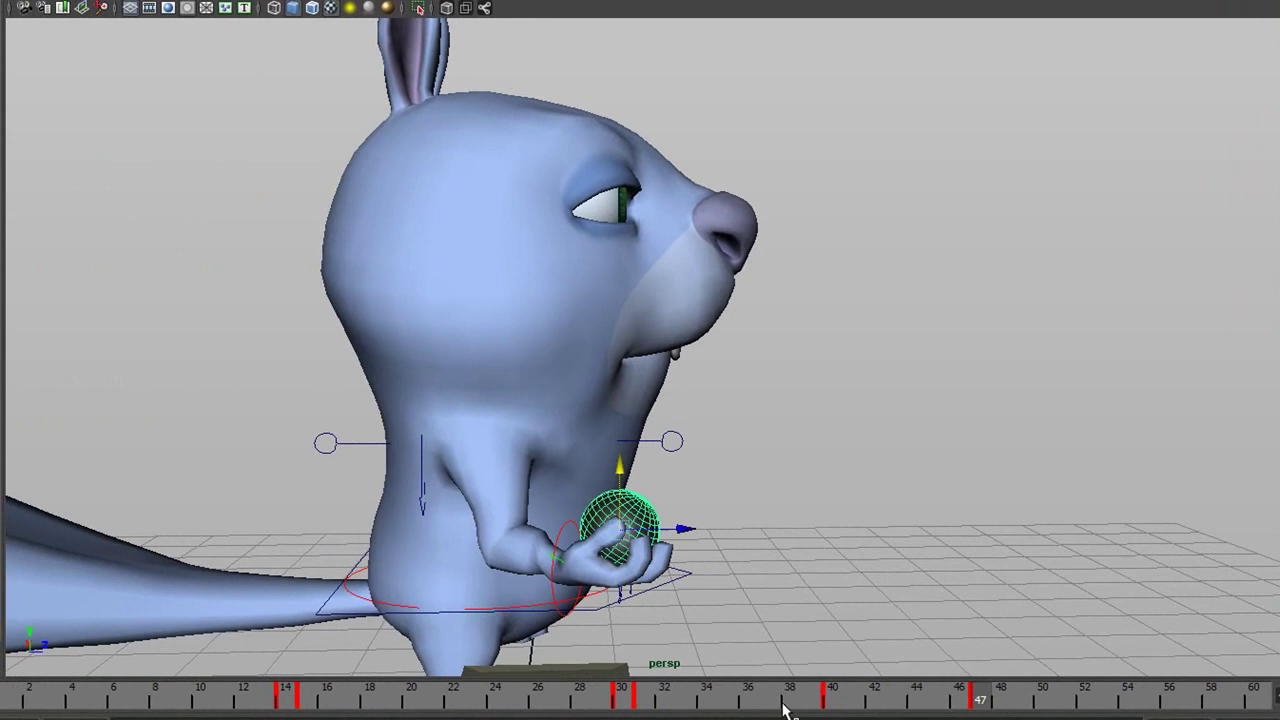
- Review the toss and catch between frames 31 and 47, and play the animation from the start
{"action": "left_click", "coordinate": [644, 706]}
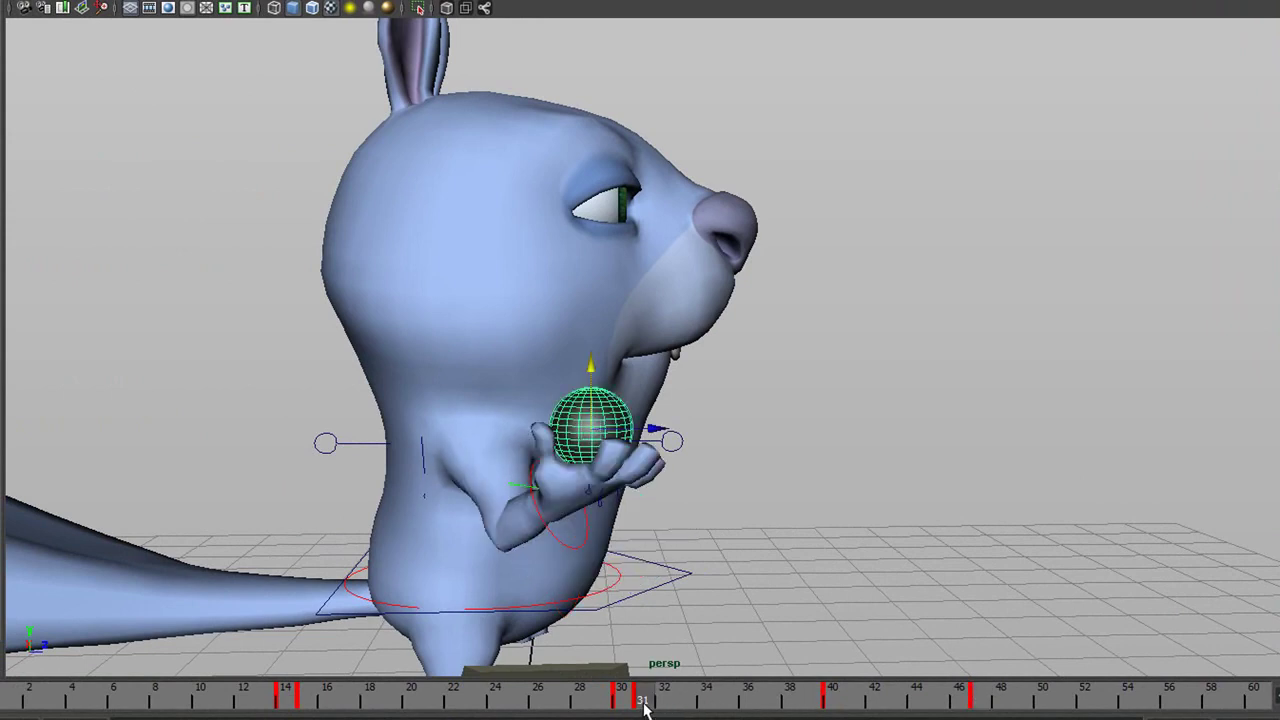
{"action": "left_click_drag", "start_coordinate": [644, 706], "coordinate": [829, 706]}
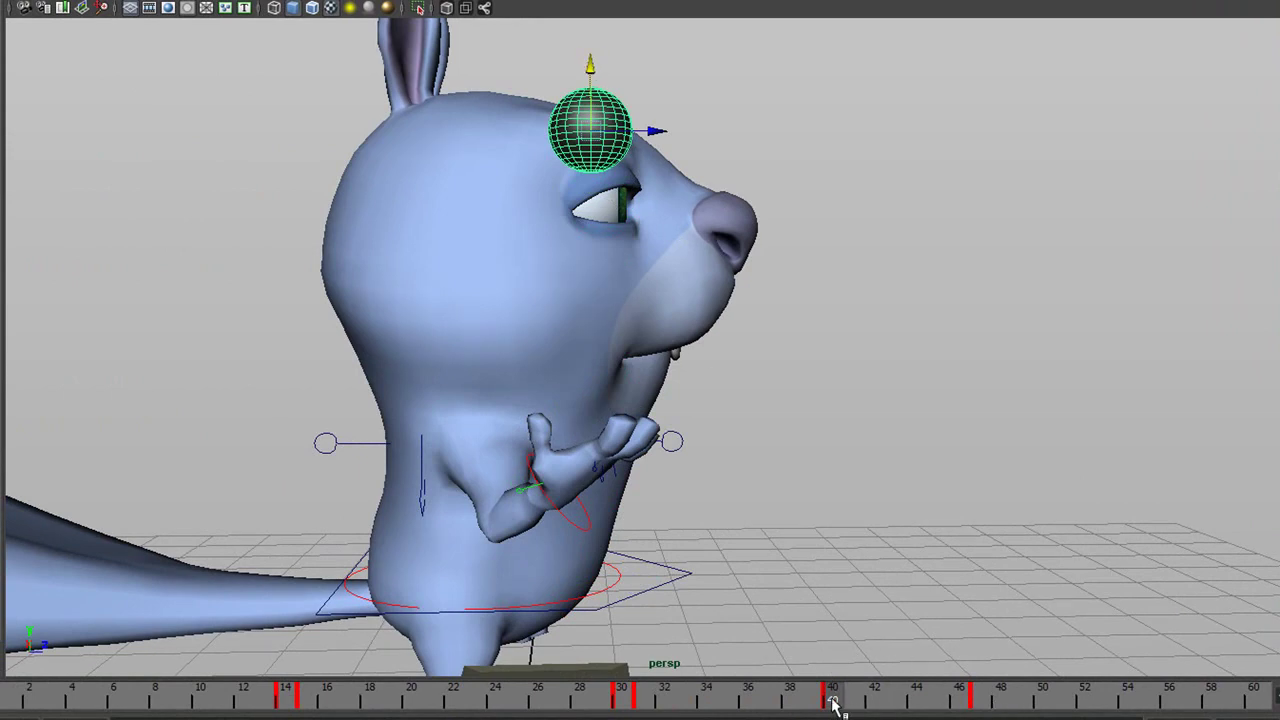
{"action": "left_click_drag", "start_coordinate": [831, 697], "coordinate": [981, 710]}
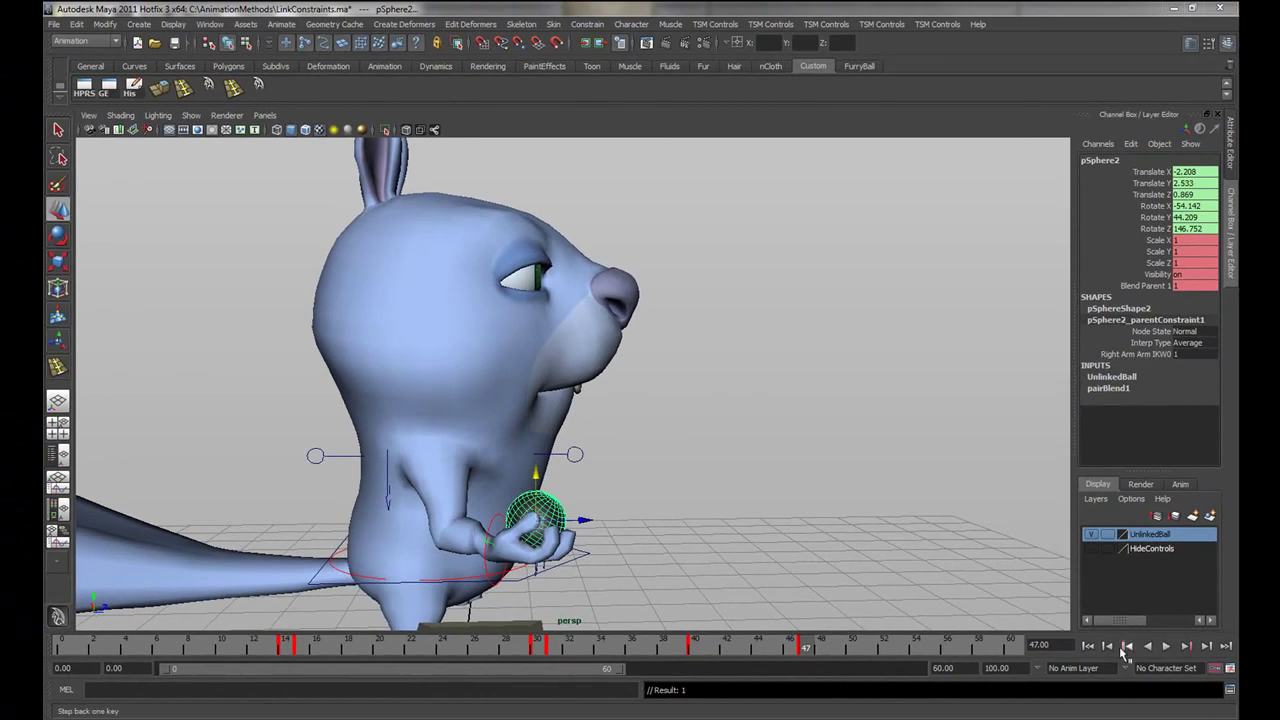
{"action": "left_click", "coordinate": [1089, 647]}
{"action": "left_click_drag", "start_coordinate": [948, 600], "coordinate": [900, 594], "text": "alt"}
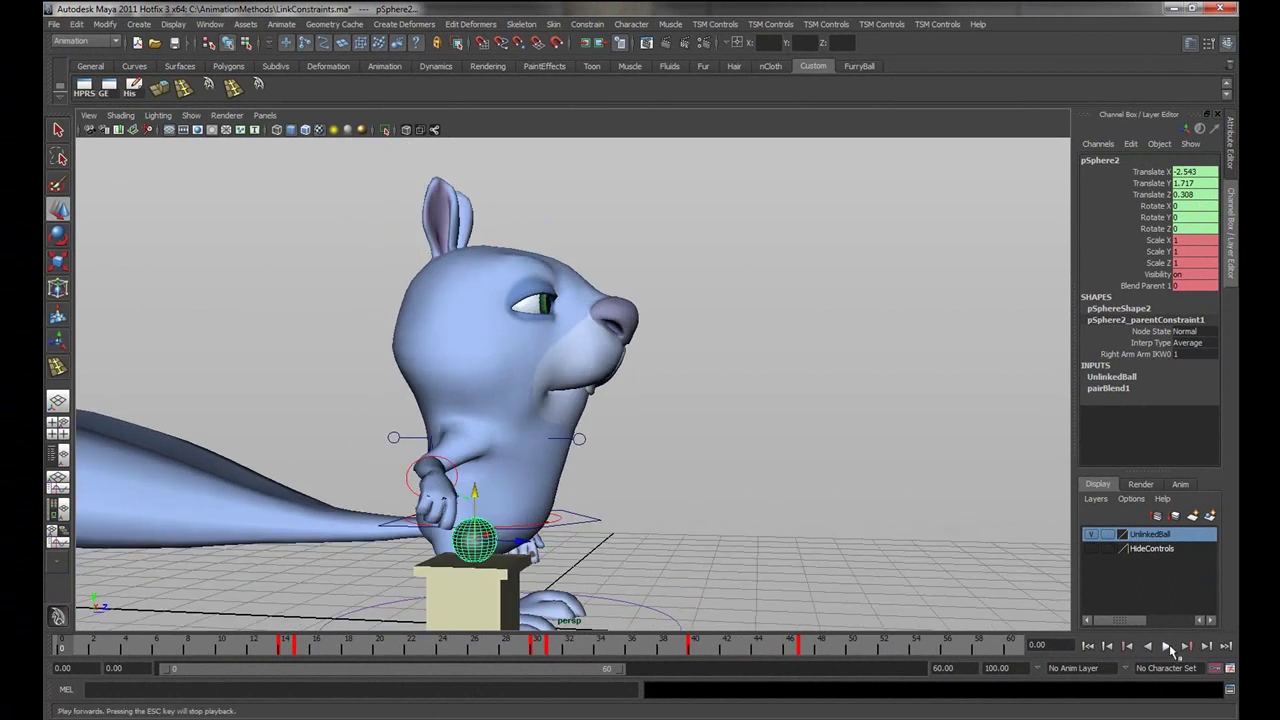
{"action": "left_click", "coordinate": [1166, 646]}
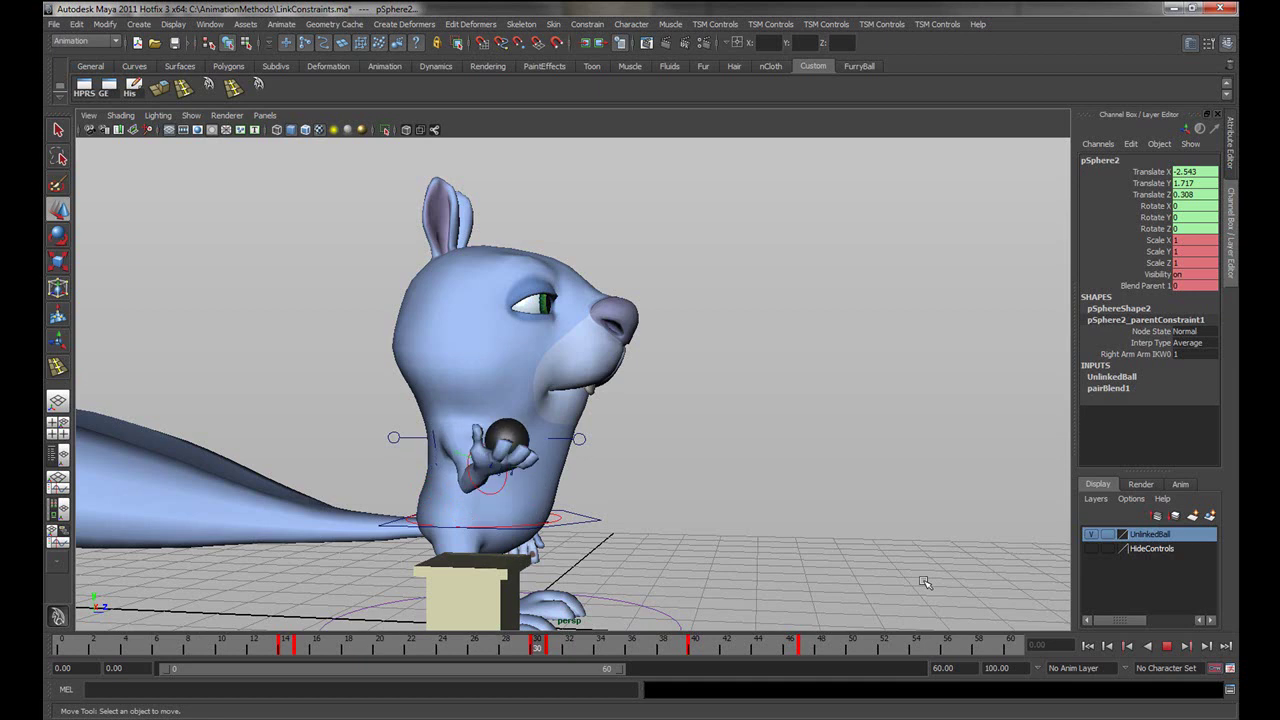
{"action": "left_click", "coordinate": [1166, 647]}
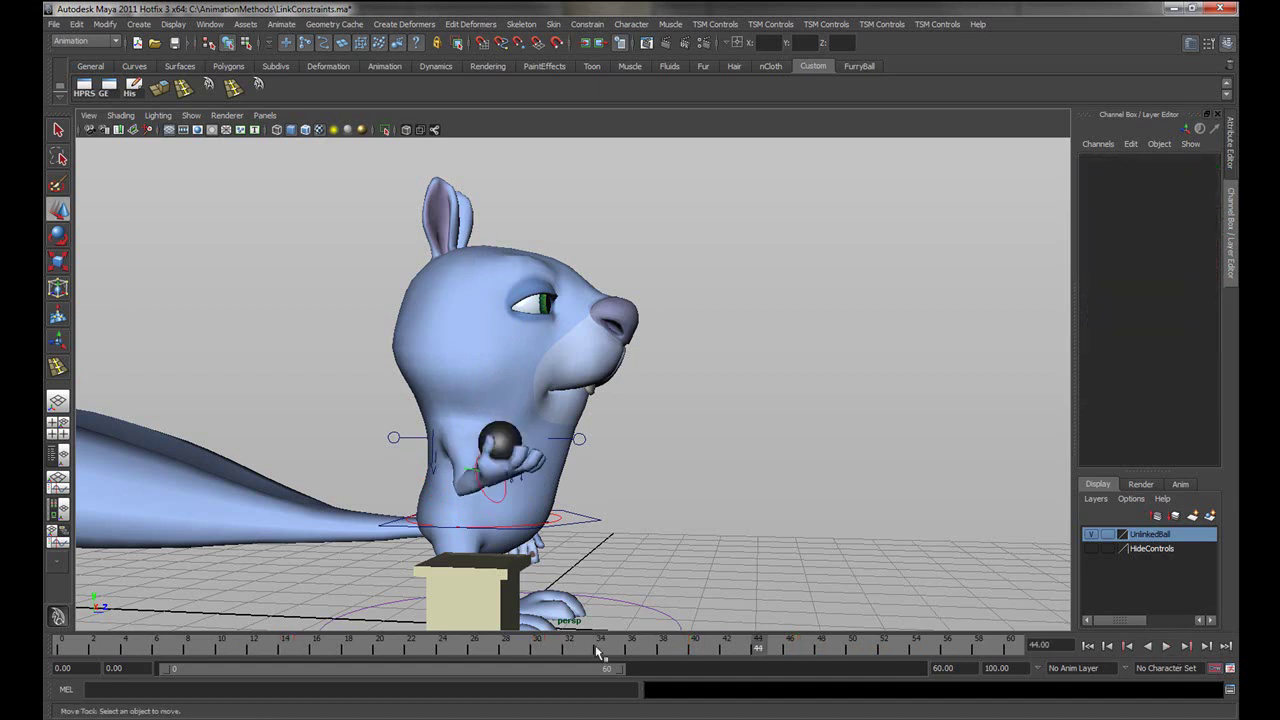
- Raise the ball slightly at frame 31 to a Translate Y of about 3.5 and play back the animation
{"action": "left_click", "coordinate": [510, 441]}
{"action": "mouse_move", "coordinate": [546, 648]}
{"action": "left_mouse_down"}
{"action": "mouse_move", "coordinate": [566, 652]}
{"action": "mouse_move", "coordinate": [545, 659]}
{"action": "mouse_move", "coordinate": [558, 660]}
{"action": "left_mouse_up"}
{"action": "key", "text": "w"}
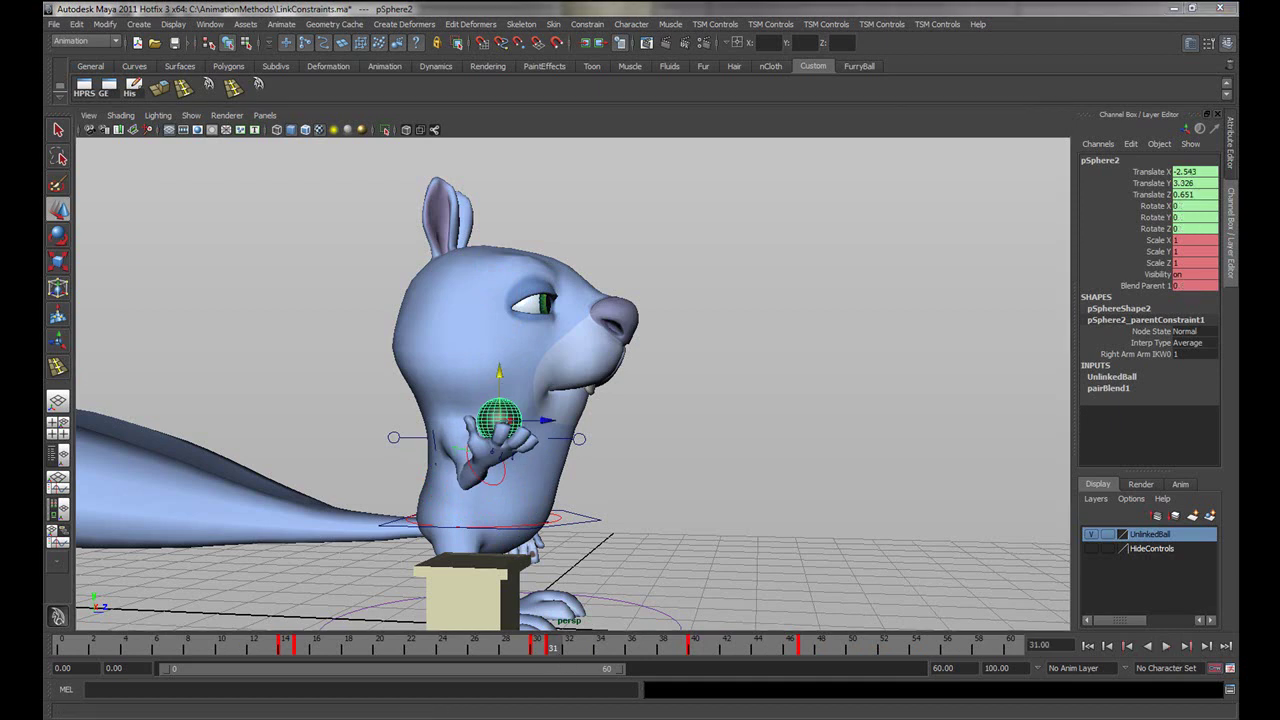
{"action": "left_click_drag", "start_coordinate": [502, 375], "coordinate": [503, 366]}
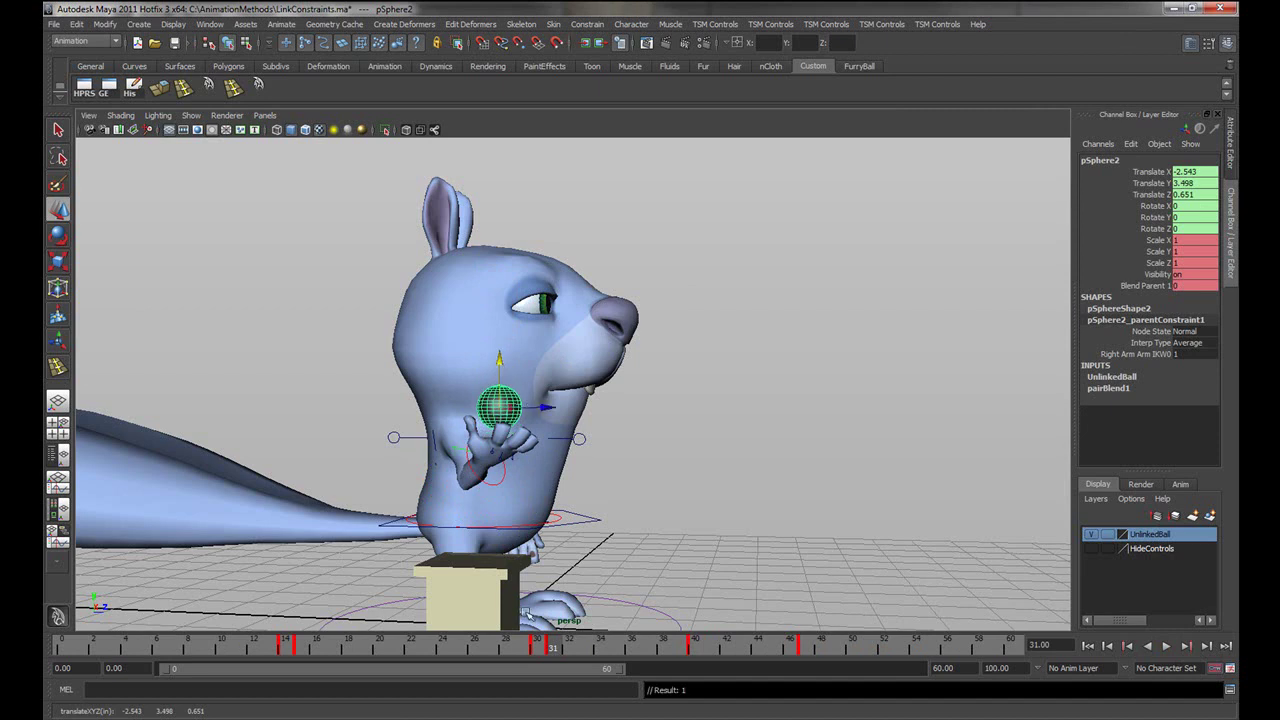
{"action": "key", "text": "alt+v"}
{"action": "key", "text": "alt+v"}
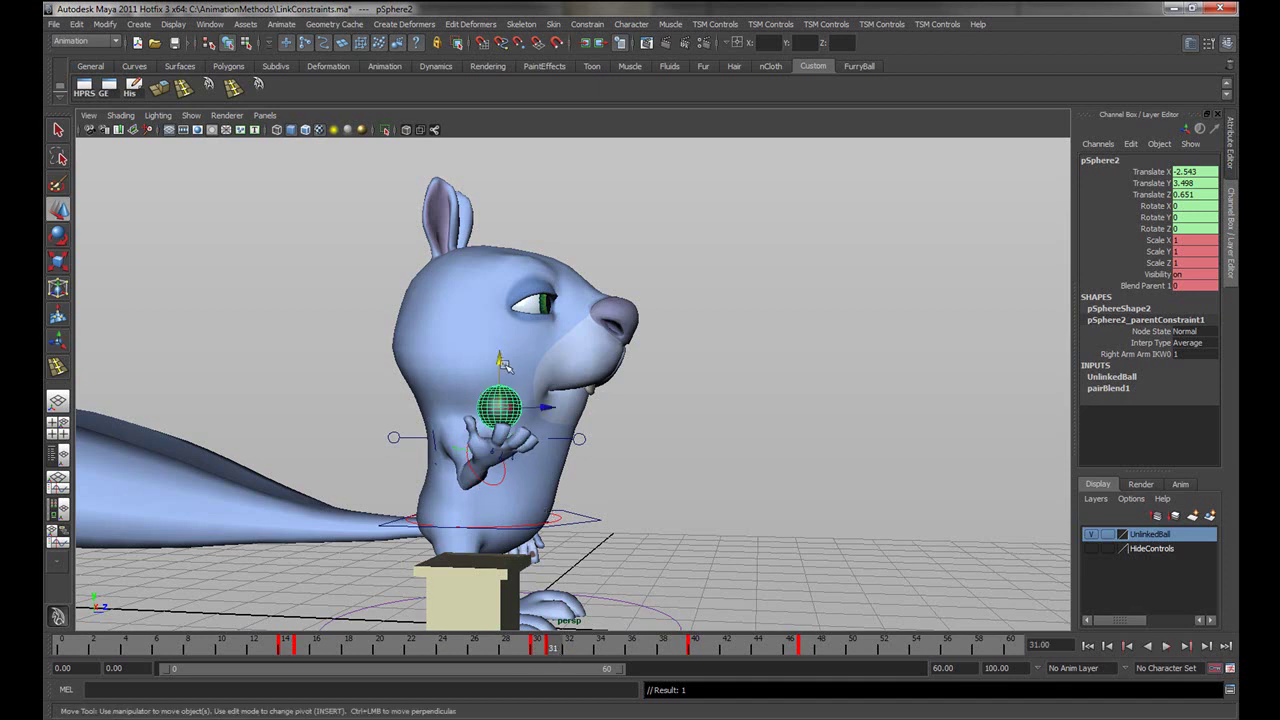
- Raise the ball at frame 31 to a Translate Y of about 3.6, key it, and play back the toss
{"action": "left_click_drag", "start_coordinate": [499, 372], "coordinate": [499, 364]}
{"action": "key", "text": "s"}
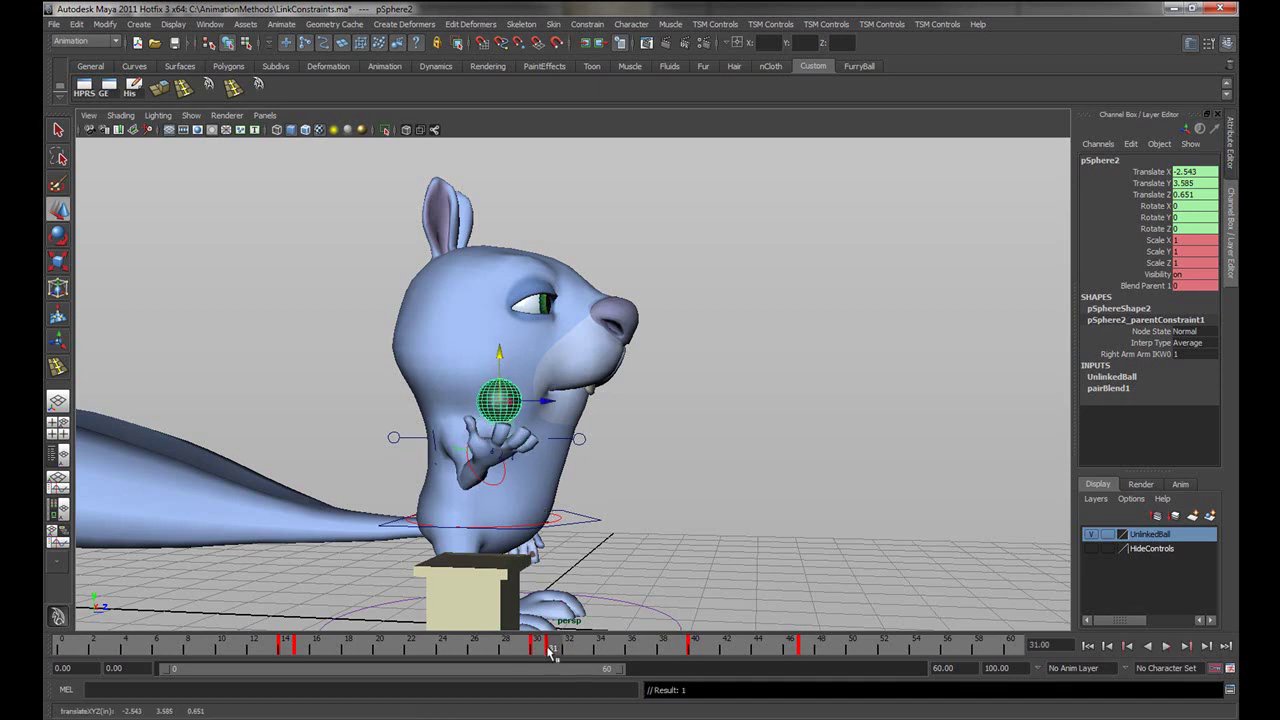
{"action": "key", "text": "alt+v"}
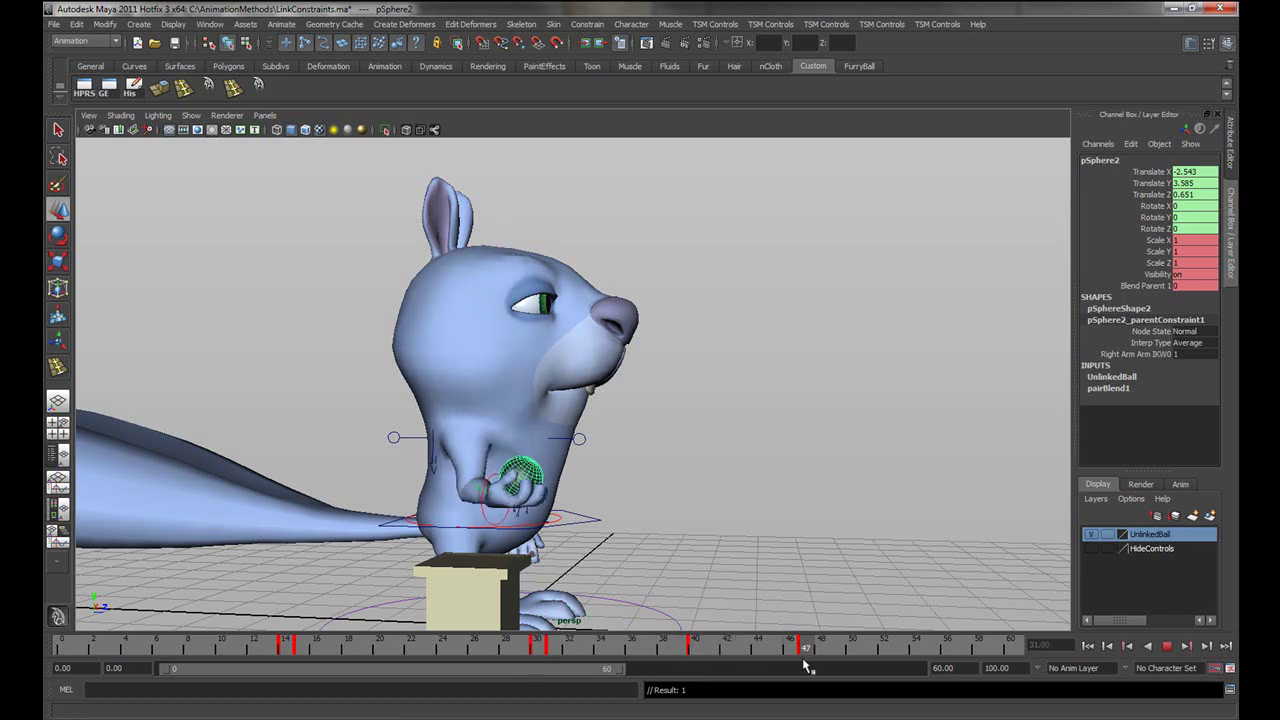
{"action": "key", "text": "alt+v"}
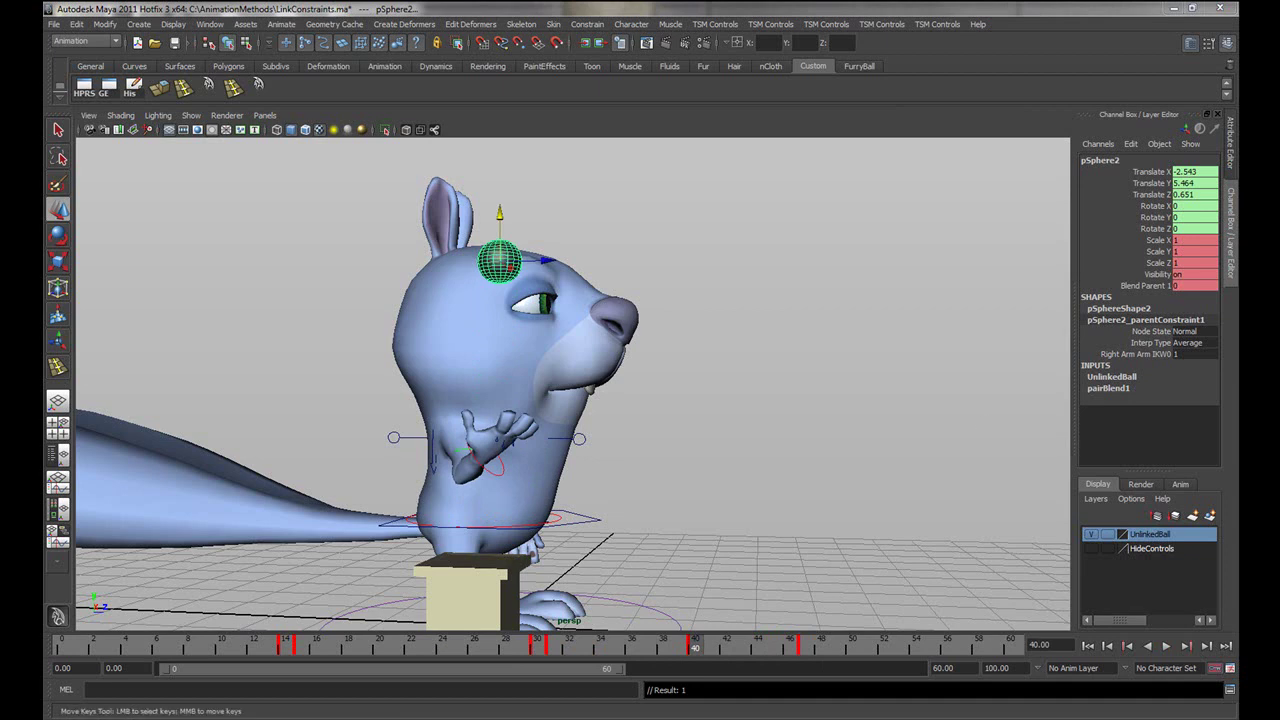
- Raise the ball's peak at frame 40 to a Translate Y of about 5.7 and play the animation from the start
{"action": "left_click_drag", "start_coordinate": [498, 222], "coordinate": [498, 200]}
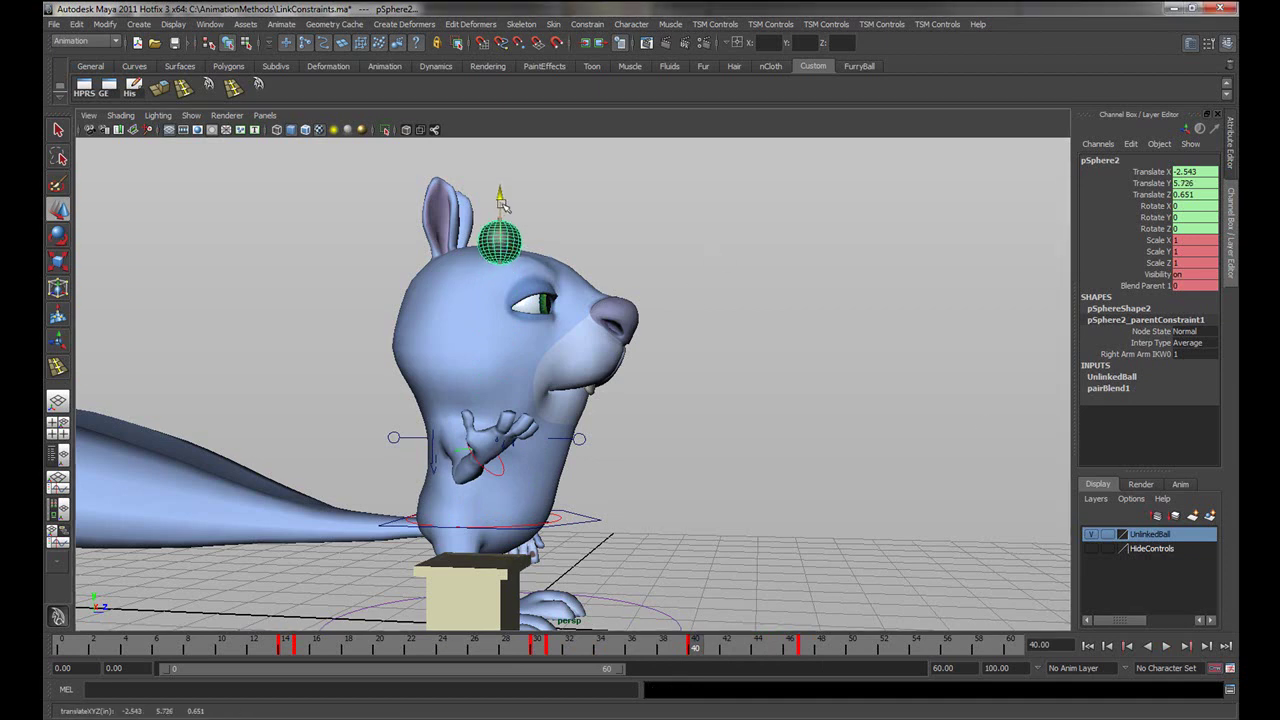
{"action": "left_click", "coordinate": [1090, 645]}
{"action": "left_click", "coordinate": [951, 529]}
{"action": "left_click", "coordinate": [1166, 645]}
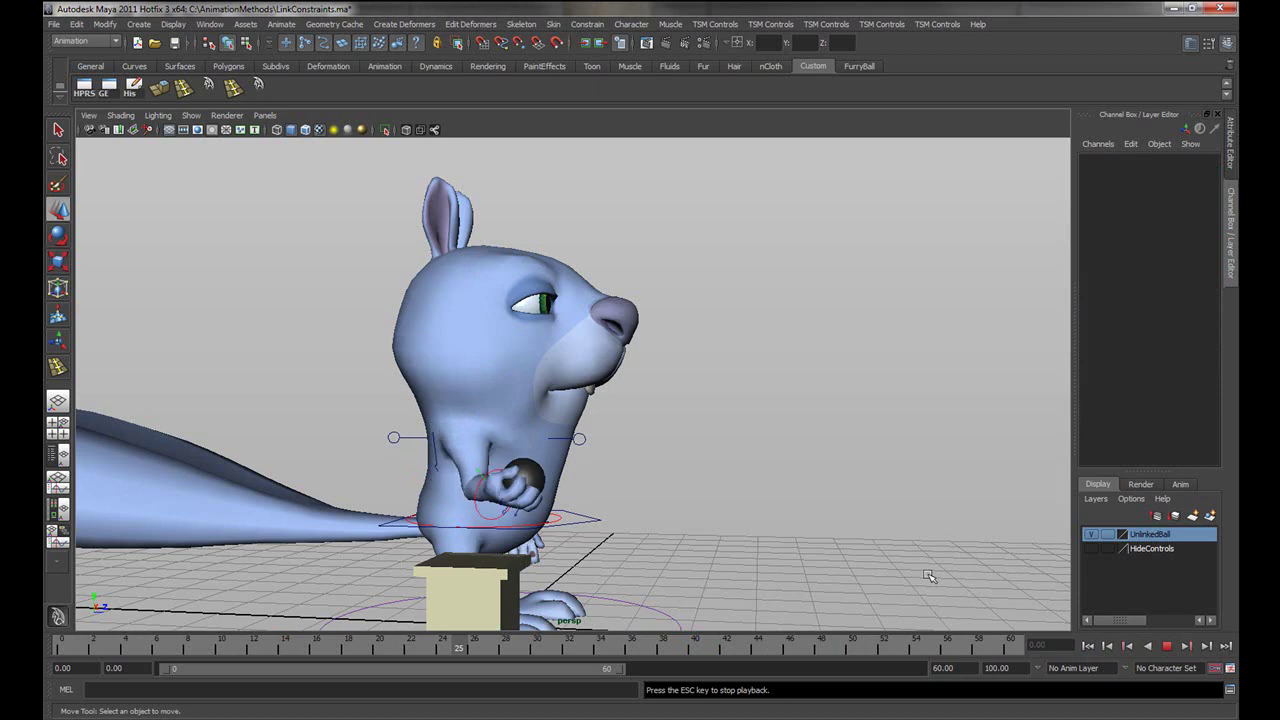
{"action": "left_click", "coordinate": [1172, 648]}
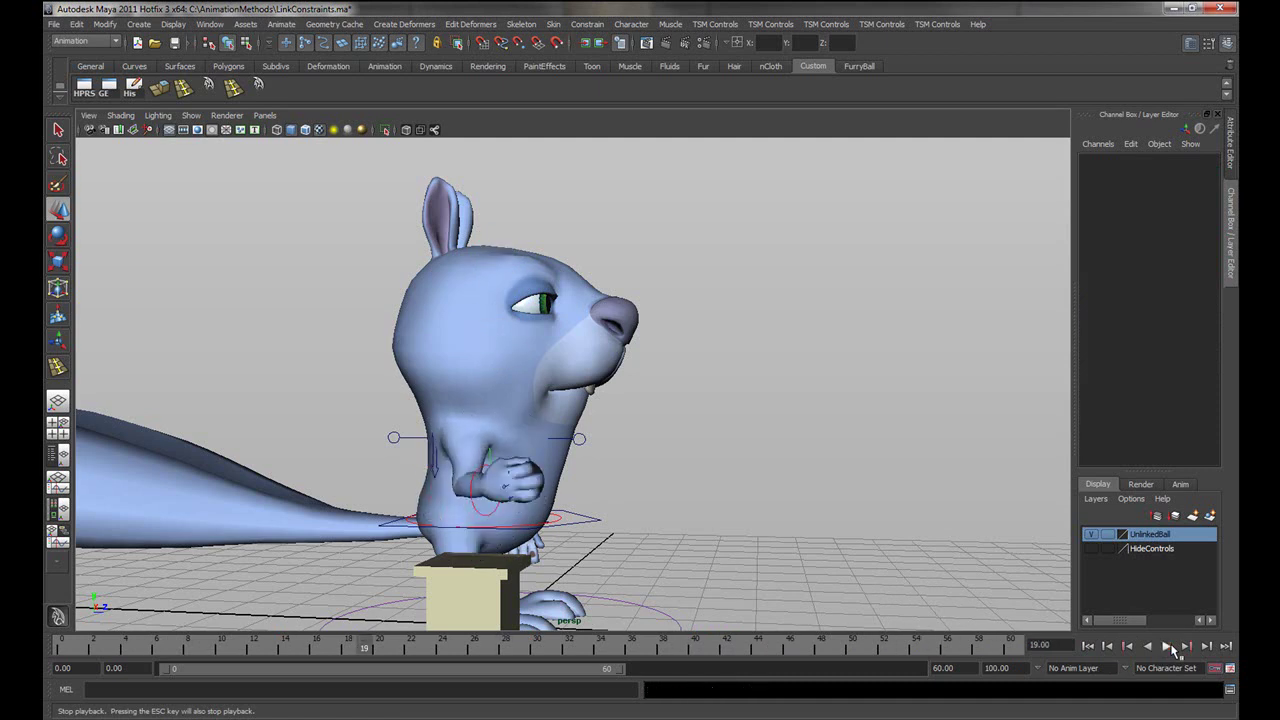
- Review the ball's Blend Parent value at frames 0, 14, 15, 30, 31, 40 and 47 through the pickup, toss and catch
{"action": "left_click", "coordinate": [540, 466]}
{"action": "left_click", "coordinate": [63, 648]}
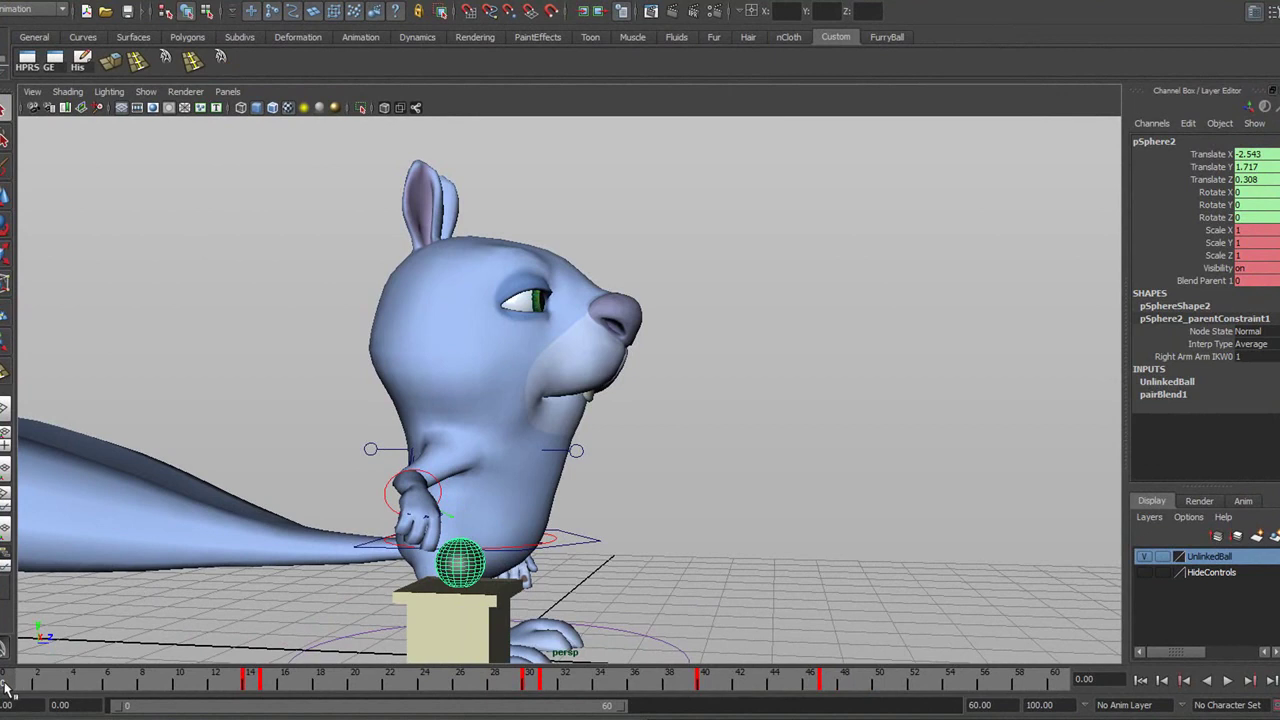
{"action": "left_click_drag", "start_coordinate": [8, 686], "coordinate": [247, 703]}
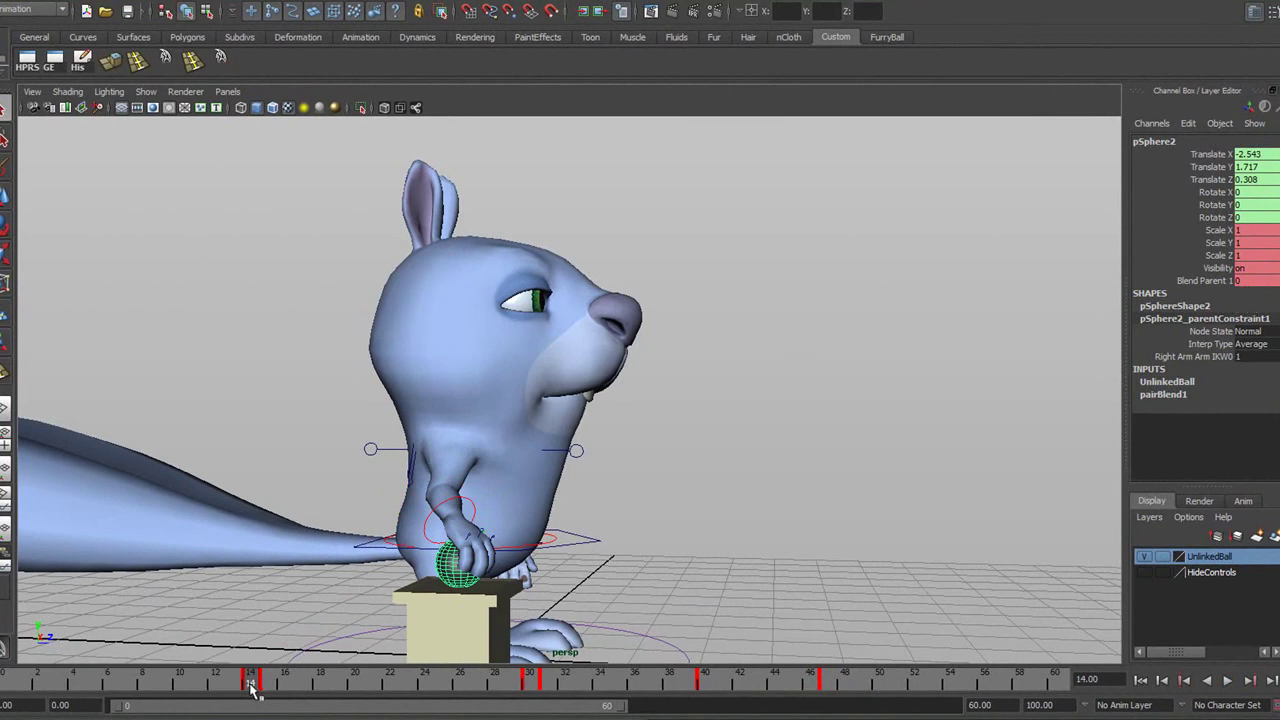
{"action": "left_click_drag", "start_coordinate": [253, 688], "coordinate": [267, 686]}
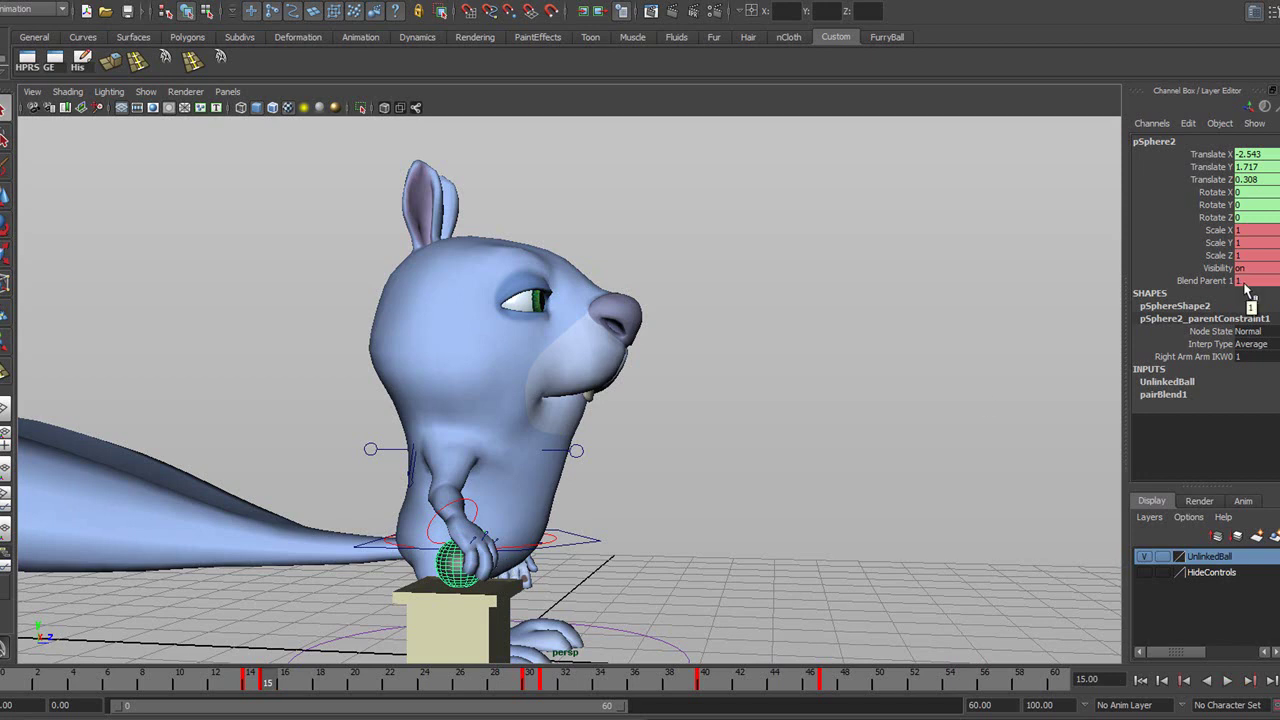
{"action": "left_click_drag", "start_coordinate": [277, 684], "coordinate": [529, 688]}
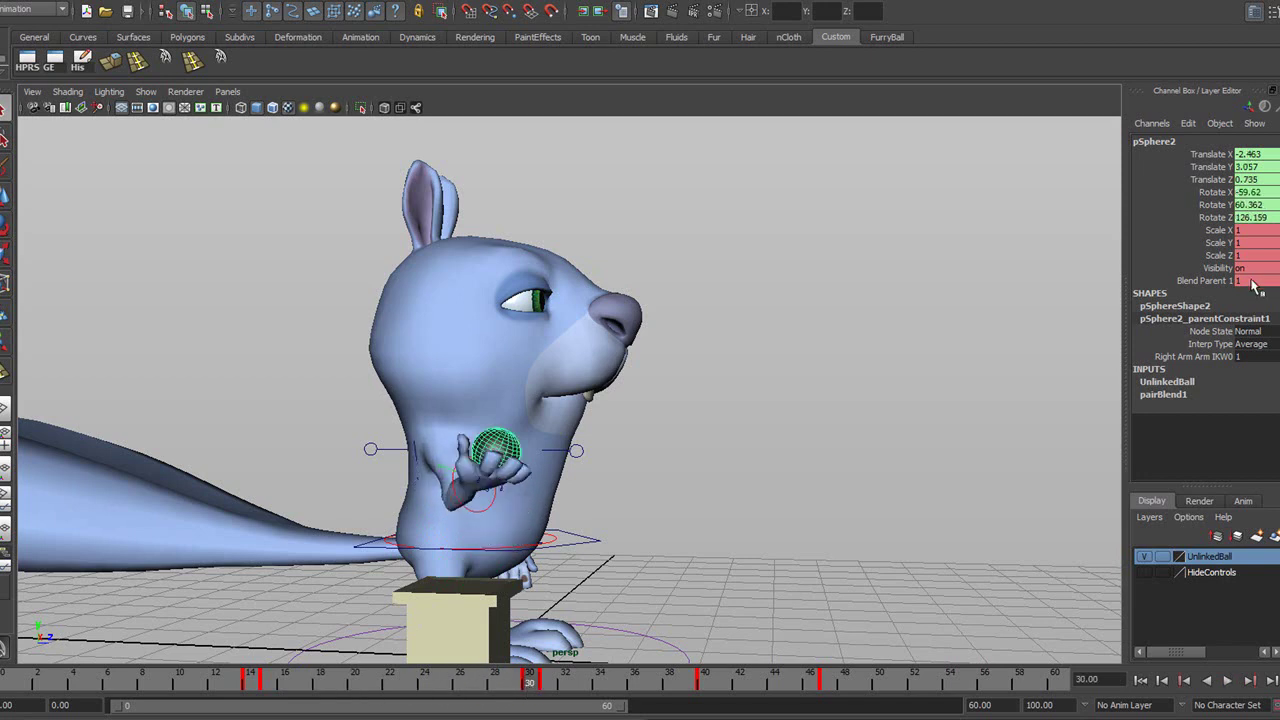
{"action": "mouse_move", "coordinate": [522, 686]}
{"action": "left_mouse_down"}
{"action": "mouse_move", "coordinate": [286, 682]}
{"action": "mouse_move", "coordinate": [546, 692]}
{"action": "left_mouse_up"}
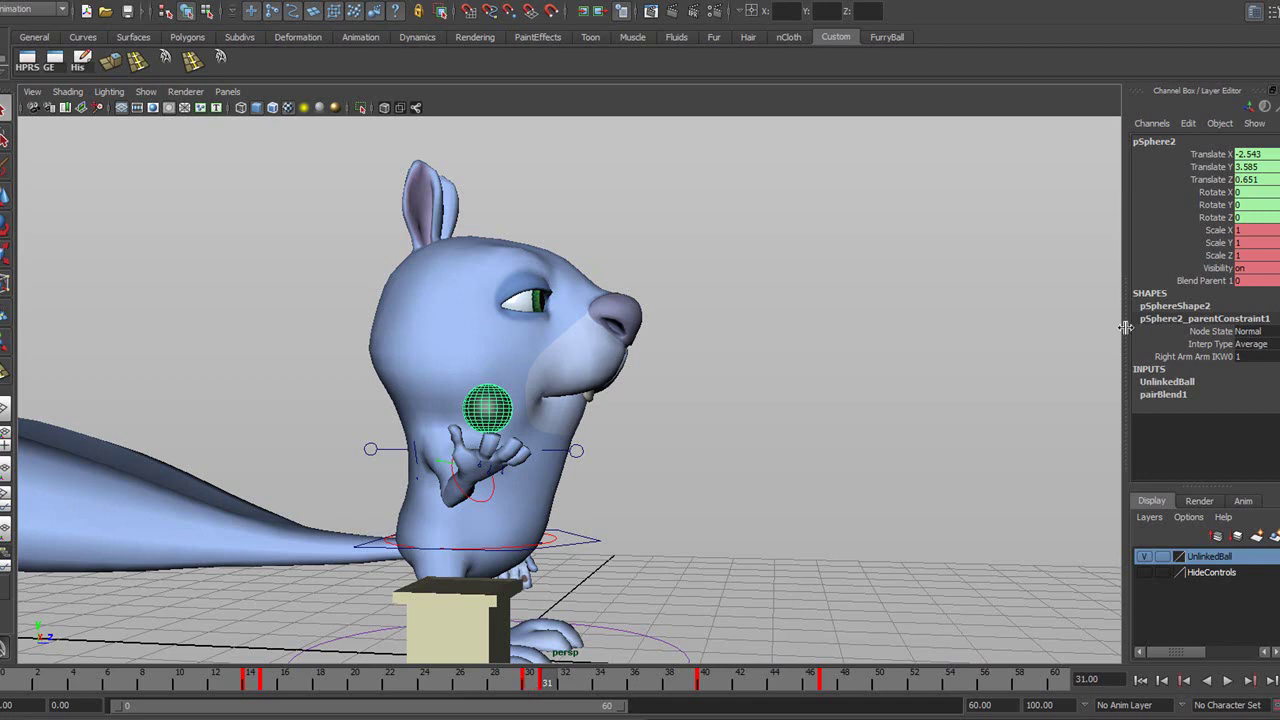
{"action": "left_click", "coordinate": [1205, 281]}
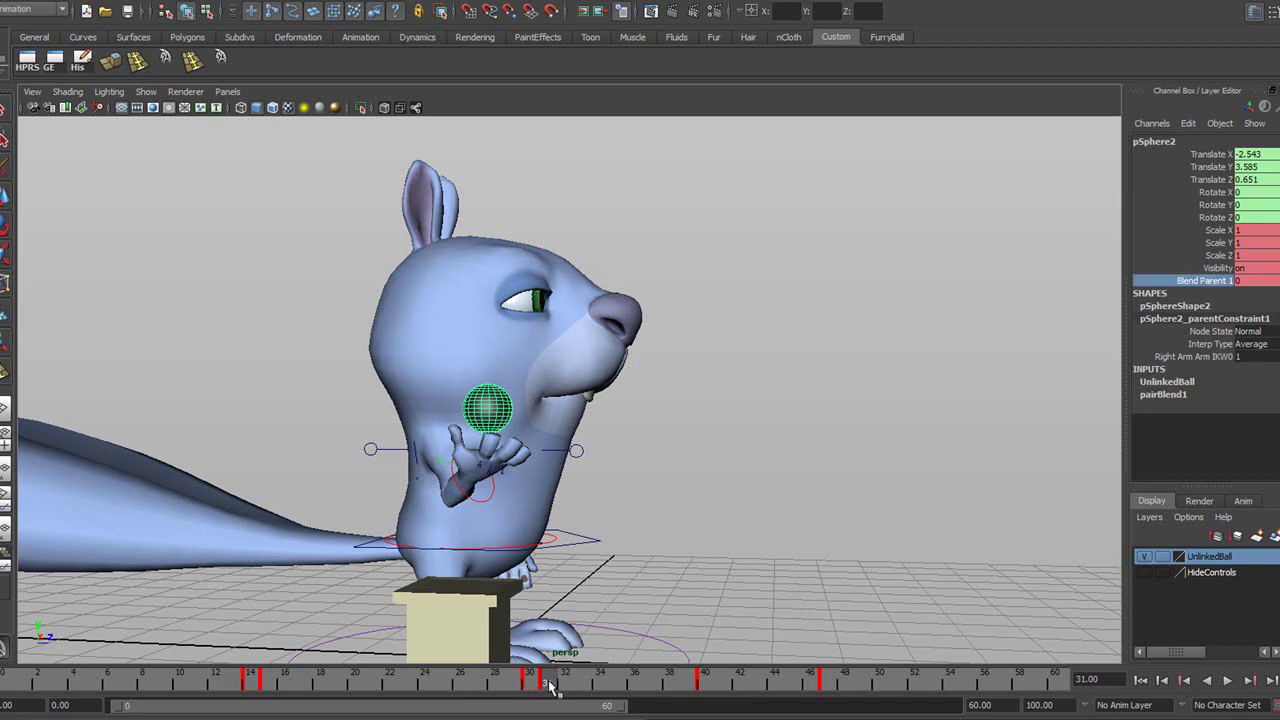
{"action": "left_click_drag", "start_coordinate": [552, 684], "coordinate": [566, 684]}
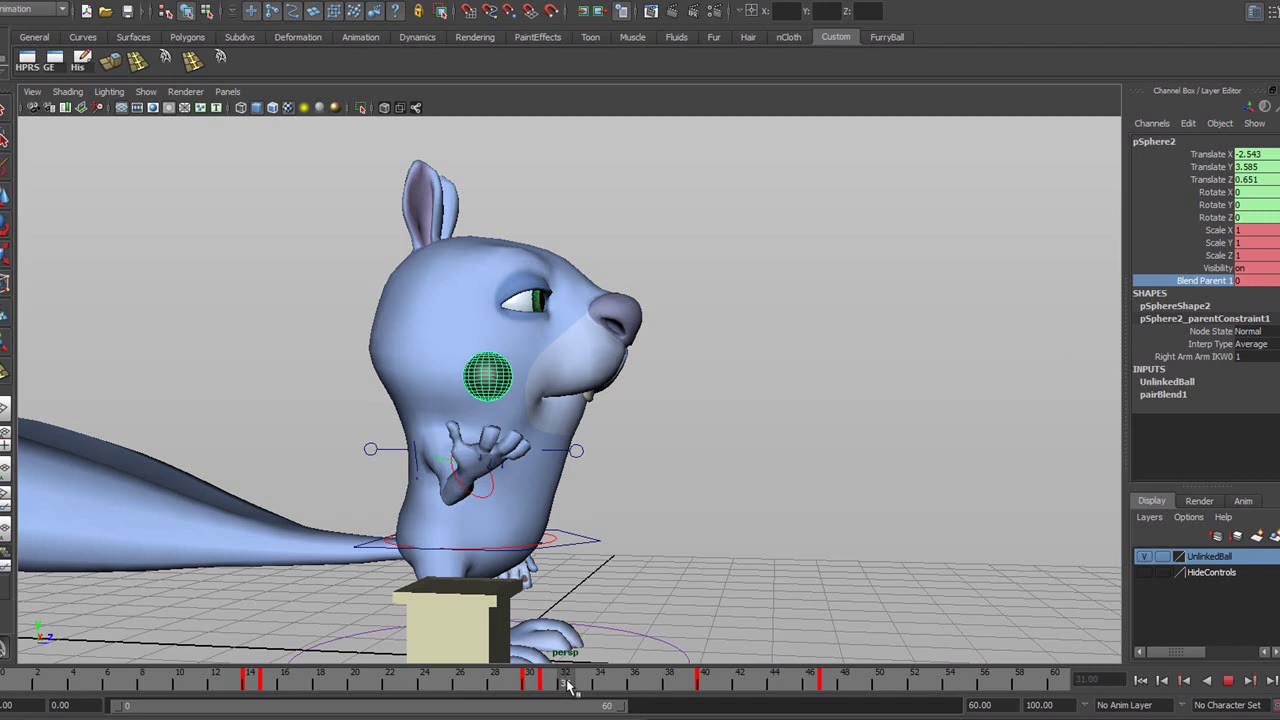
{"action": "left_click_drag", "start_coordinate": [570, 686], "coordinate": [704, 686]}
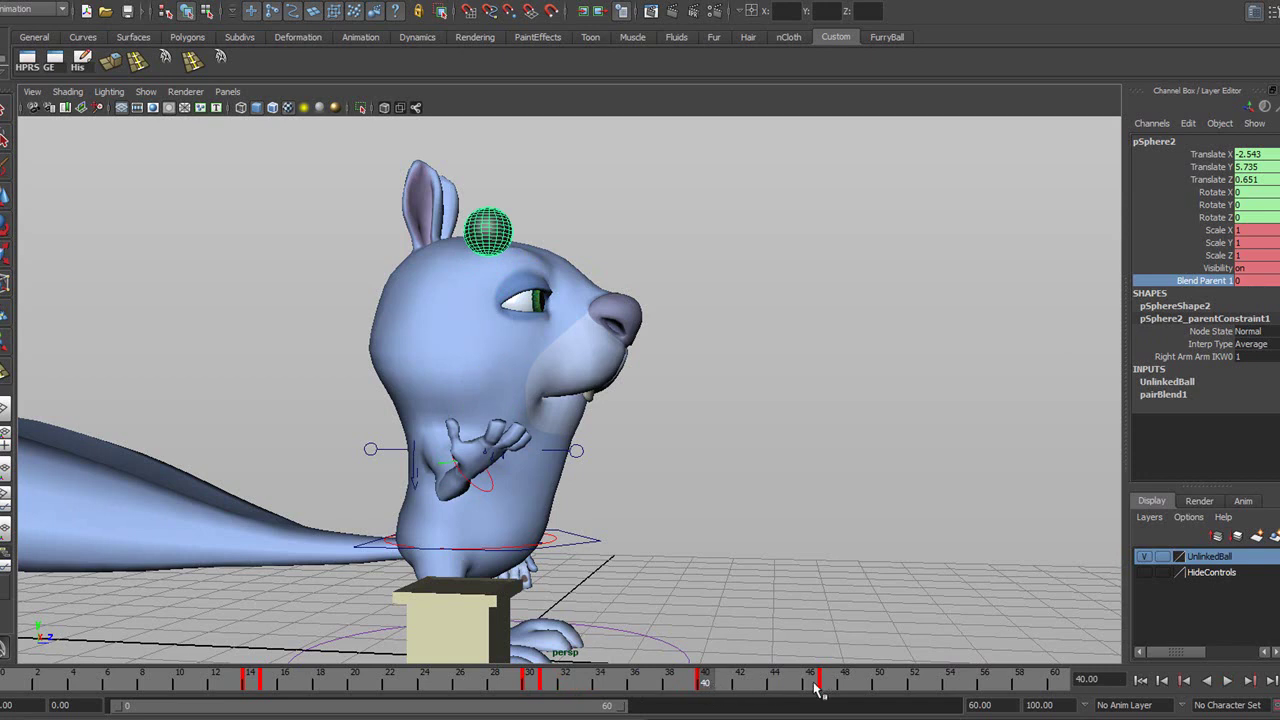
{"action": "left_click_drag", "start_coordinate": [712, 686], "coordinate": [828, 690]}
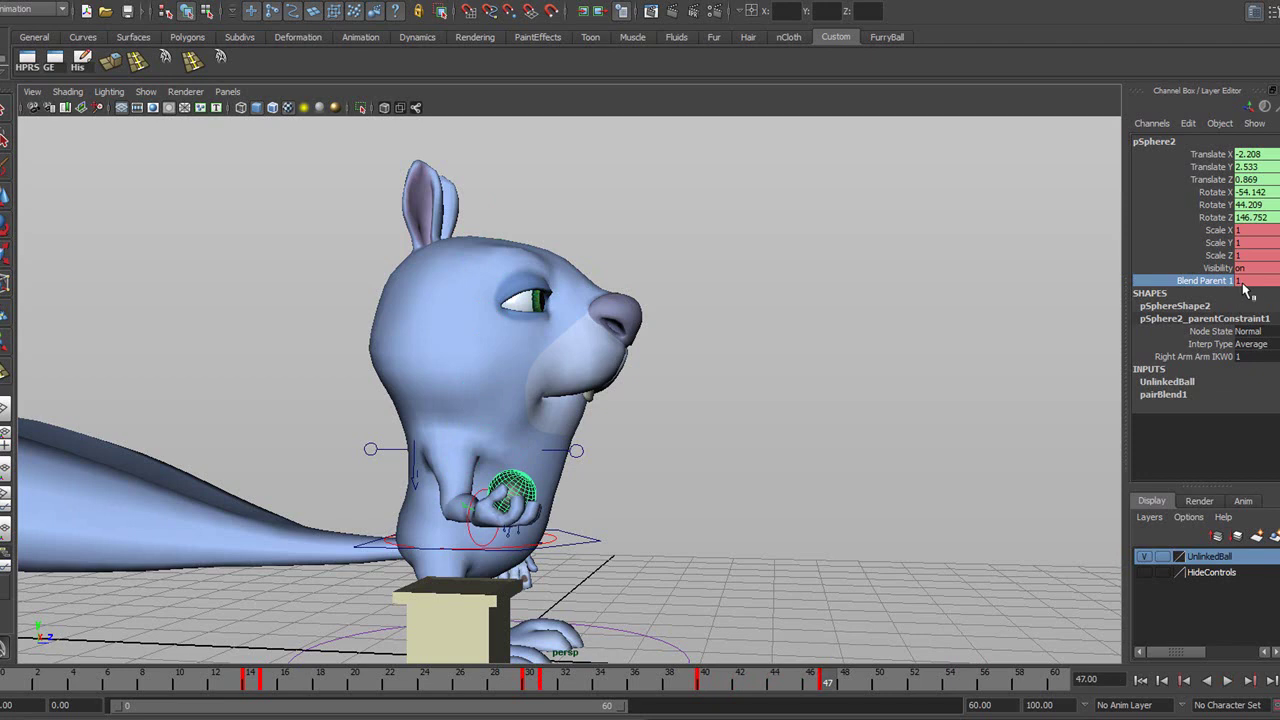
{"action": "left_click_drag", "start_coordinate": [829, 681], "coordinate": [864, 688]}
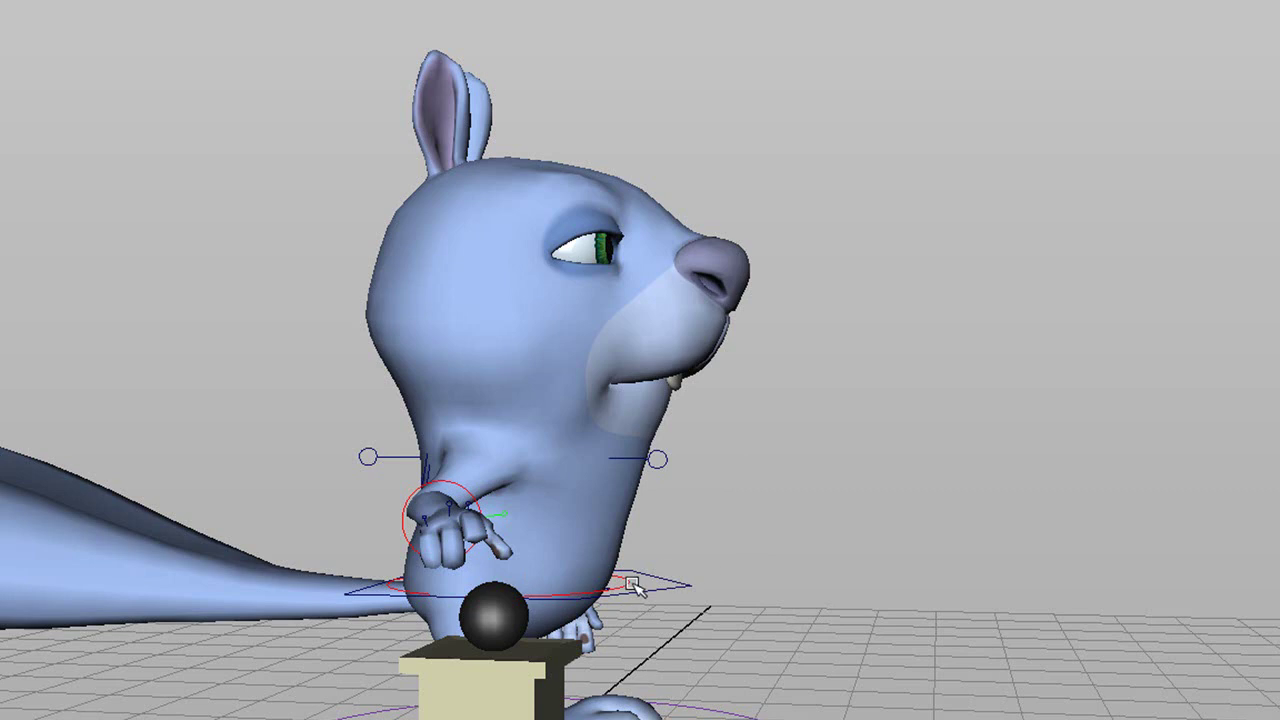
- Try lowering the character's pelvis control while viewing it from the front, and undo the move
{"action": "left_click", "coordinate": [626, 582]}
{"action": "left_click_drag", "start_coordinate": [760, 606], "coordinate": [715, 600], "text": "alt"}
{"action": "mouse_move", "coordinate": [735, 502]}
{"action": "left_mouse_down"}
{"action": "mouse_move", "coordinate": [608, 514]}
{"action": "mouse_move", "coordinate": [654, 520]}
{"action": "mouse_move", "coordinate": [726, 491]}
{"action": "left_mouse_up"}
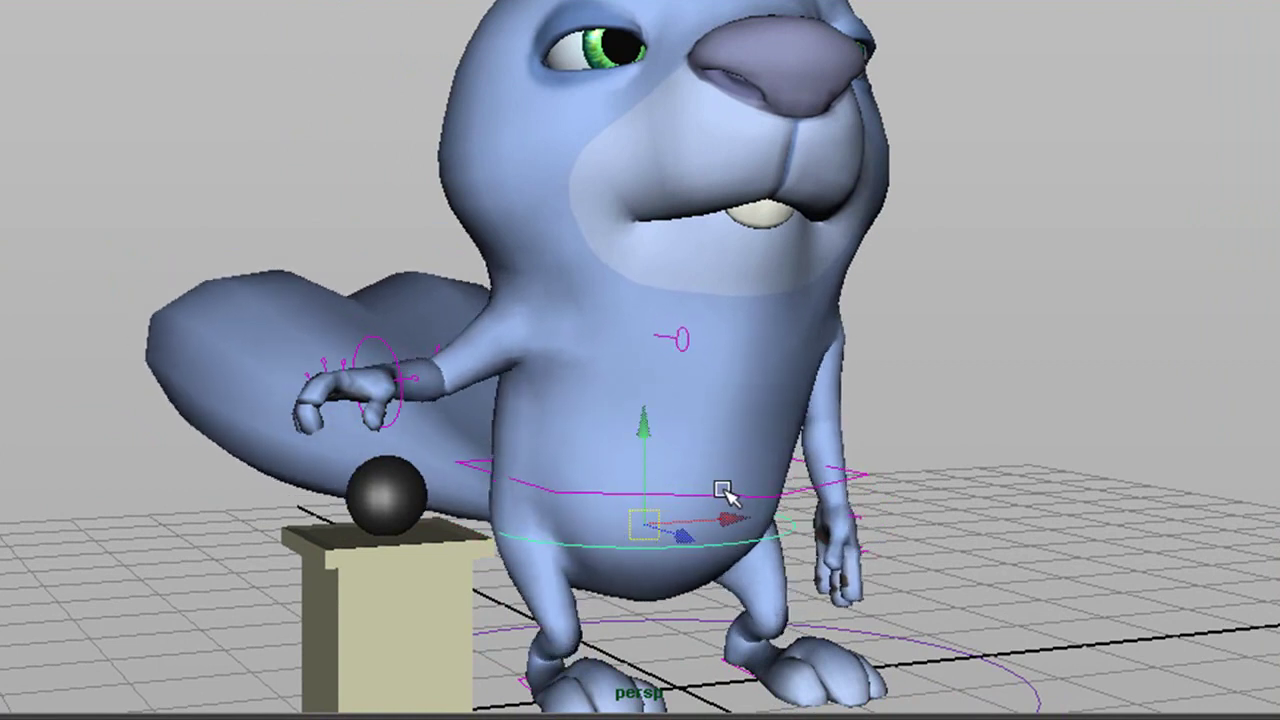
{"action": "key", "text": "ctrl+z"}
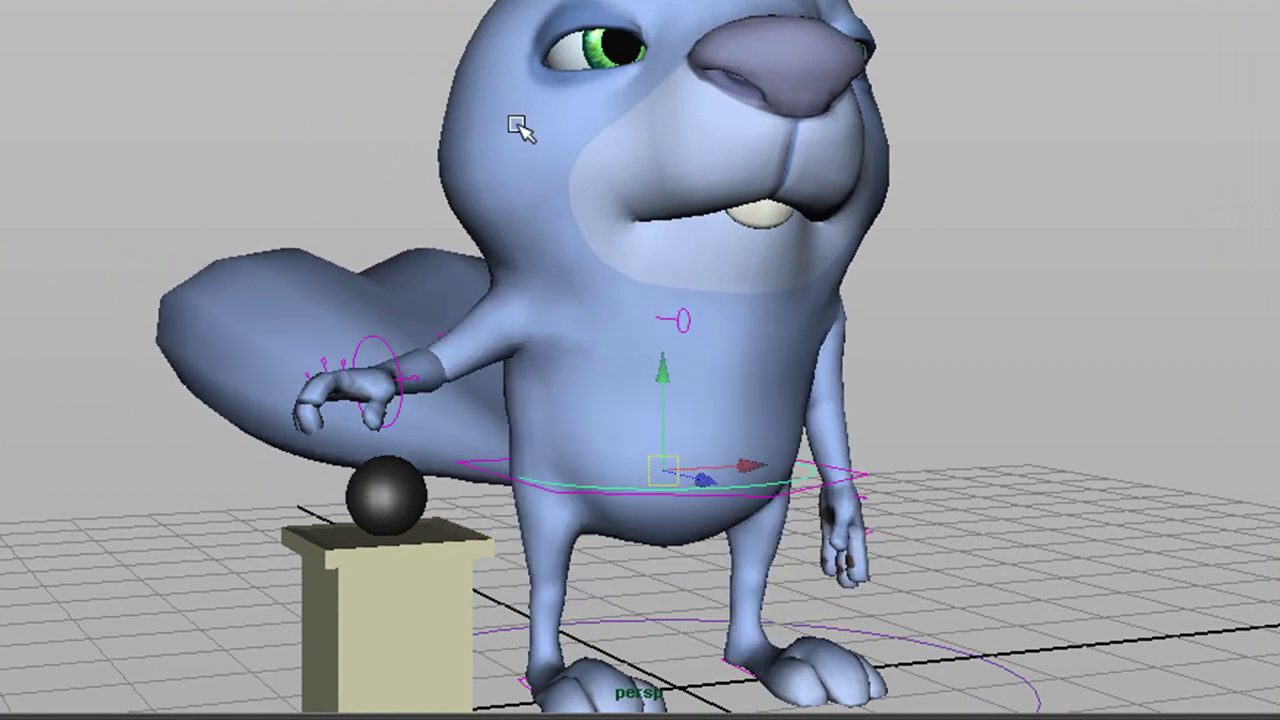
{"action": "middle_click_drag", "start_coordinate": [1014, 471], "coordinate": [1012, 457], "text": "alt"}
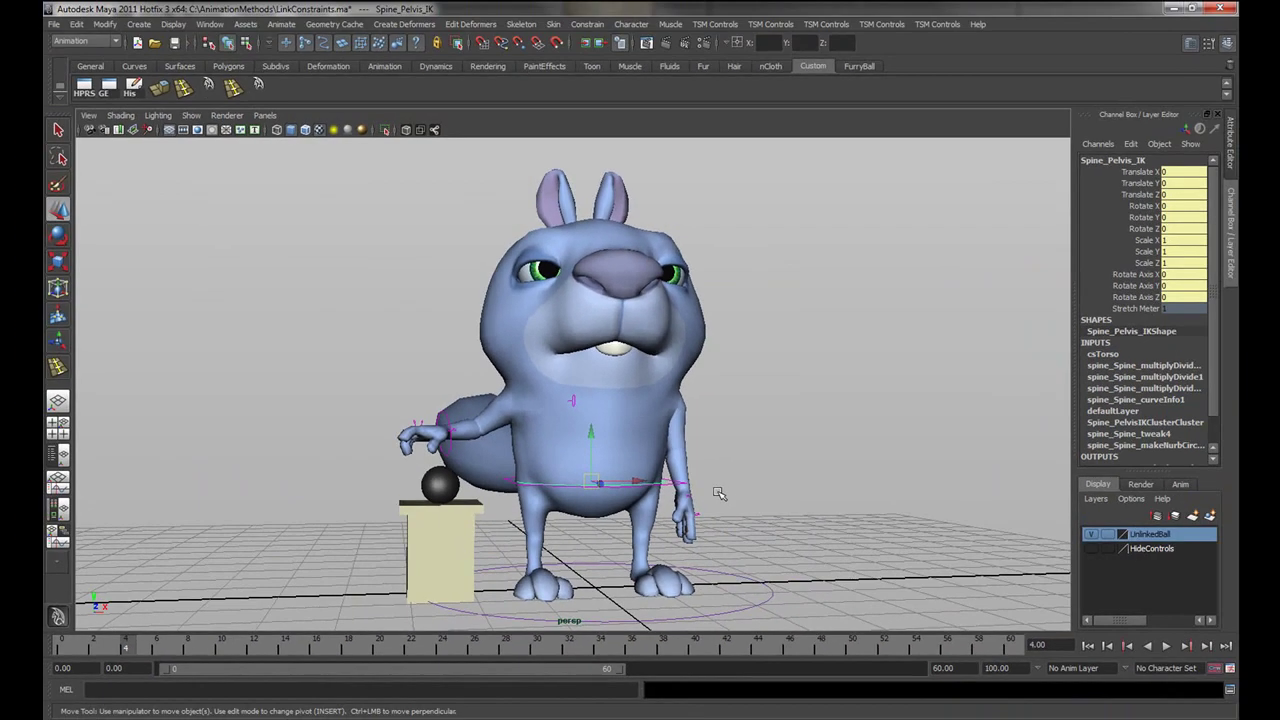